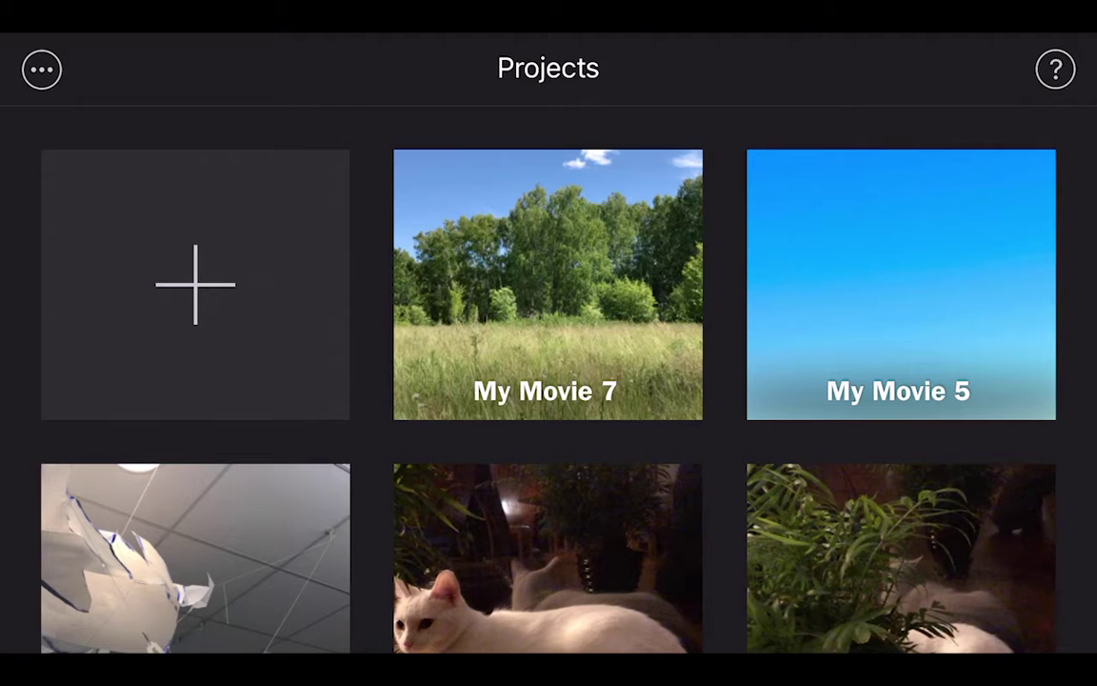
# Step: Create a new iMovie movie from the 2:34 meadow clip in Recently Added videos
pyautogui.click(195, 284)
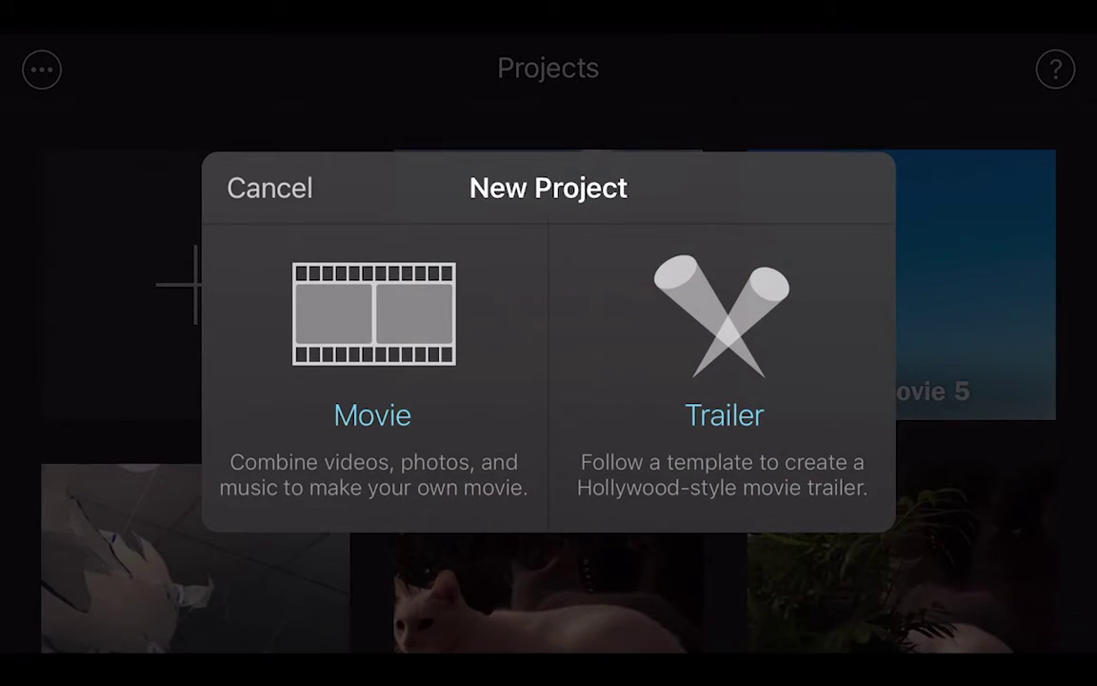
pyautogui.click(372, 343)
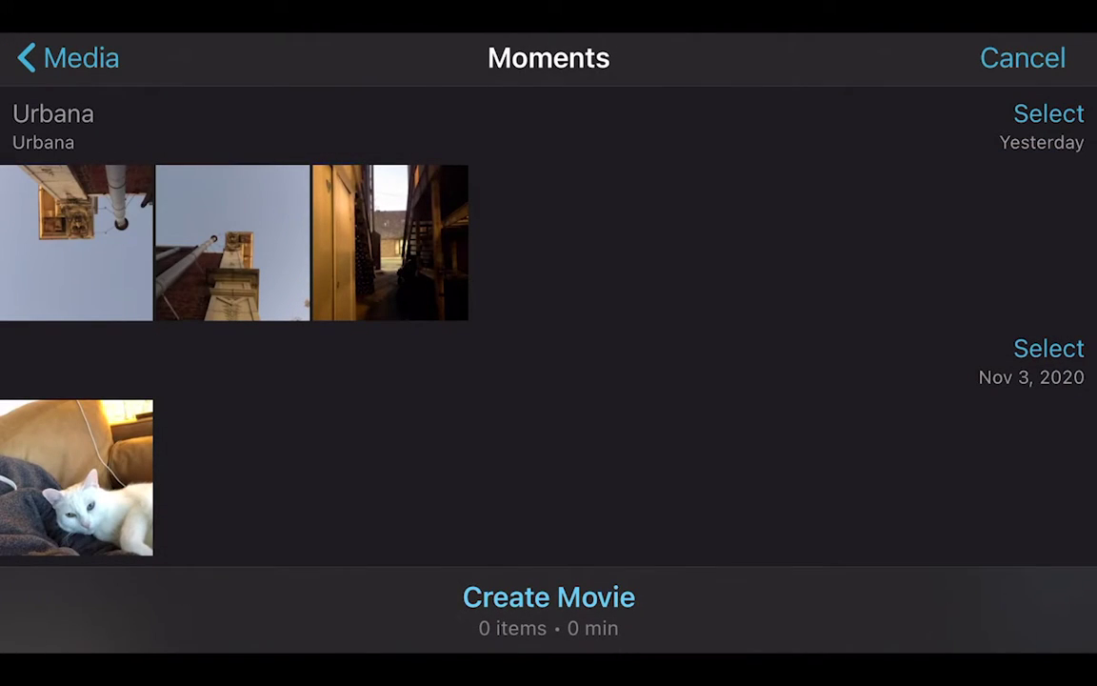
pyautogui.click(69, 58)
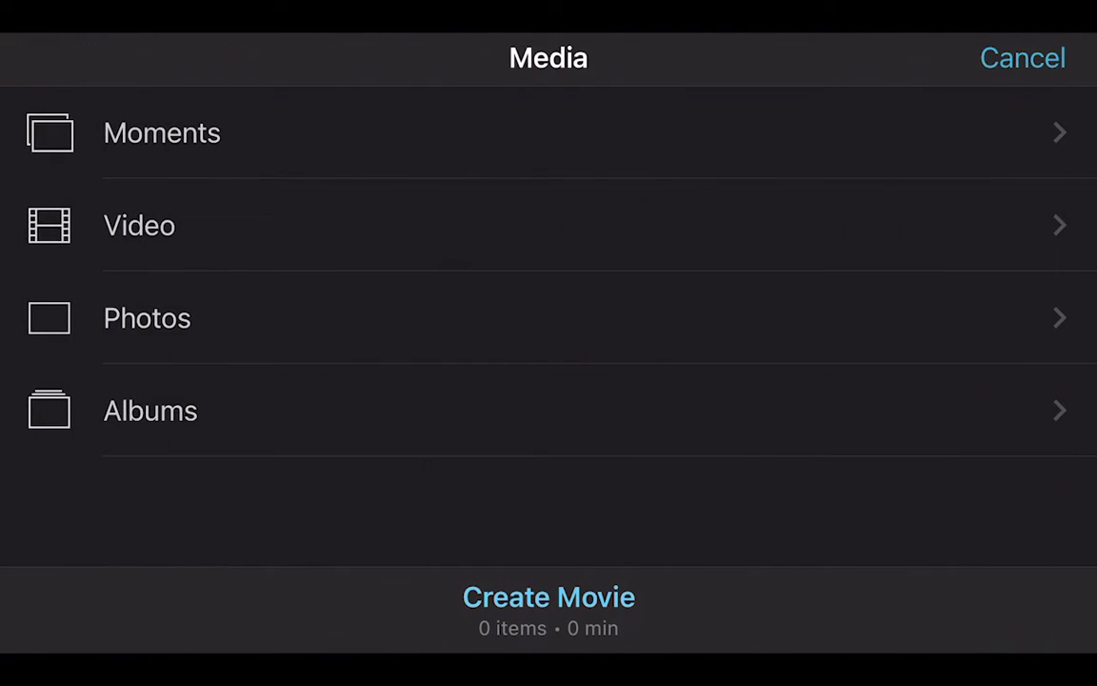
pyautogui.click(139, 225)
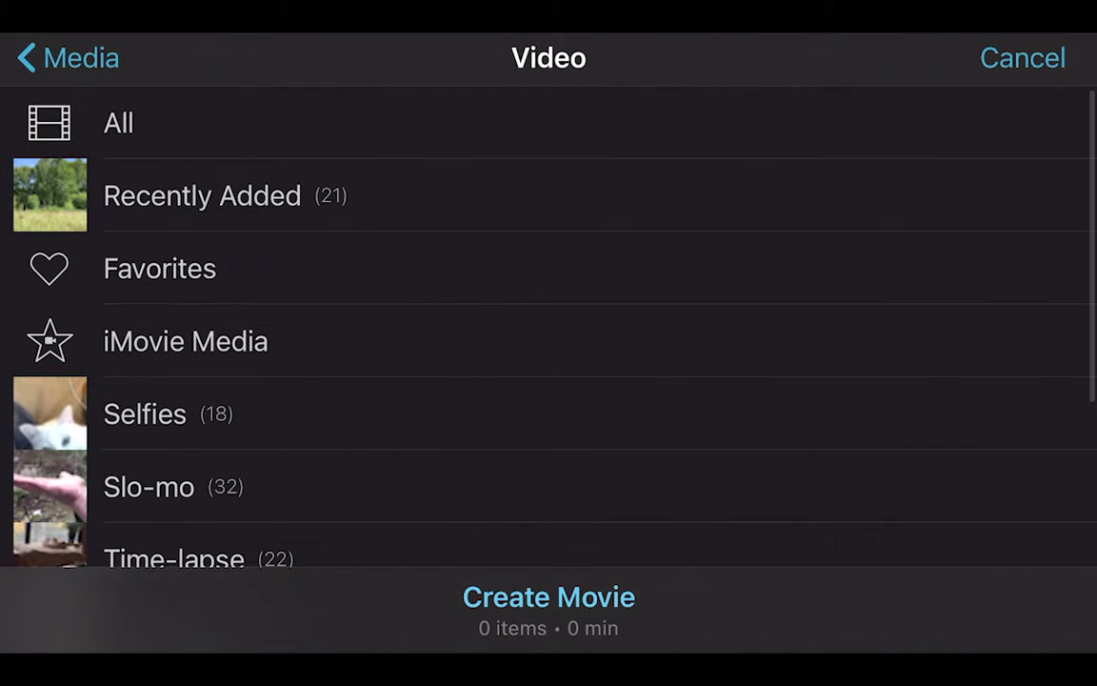
pyautogui.click(200, 196)
pyautogui.scroll(-15, 548, 342)
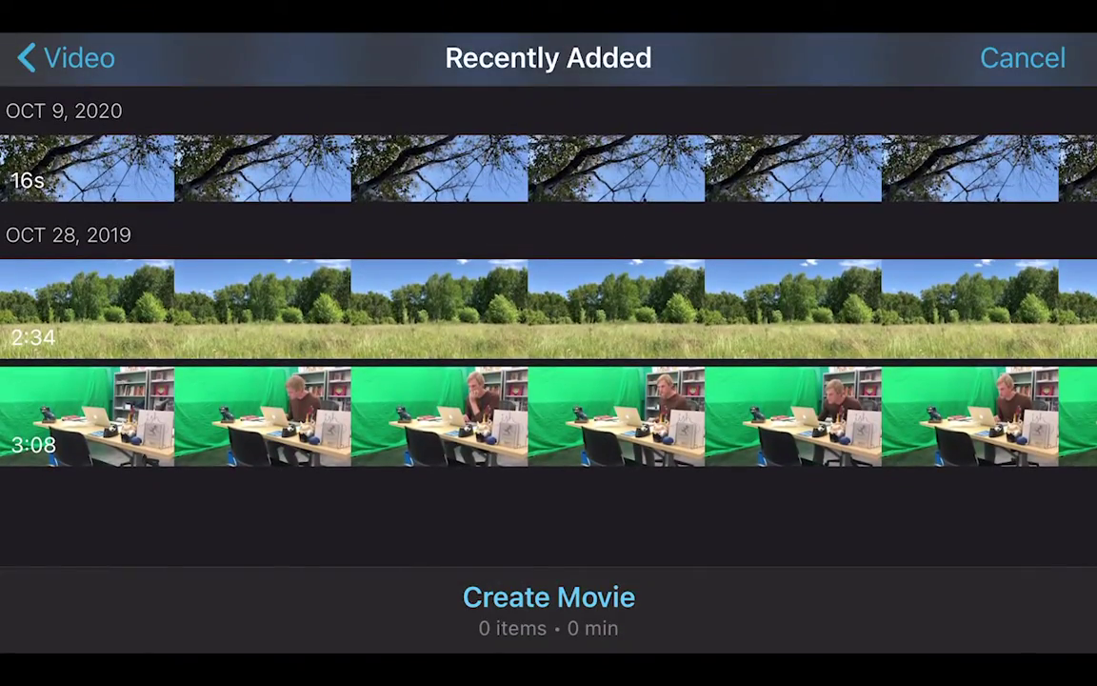
pyautogui.click(548, 305)
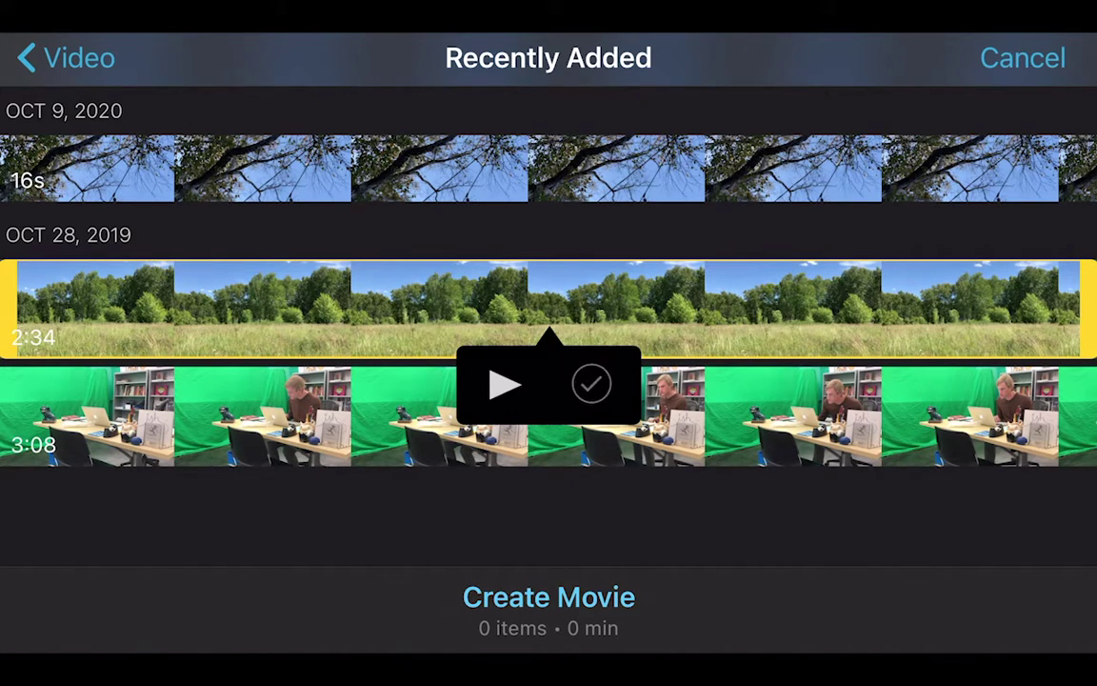
pyautogui.click(591, 383)
pyautogui.click(548, 596)
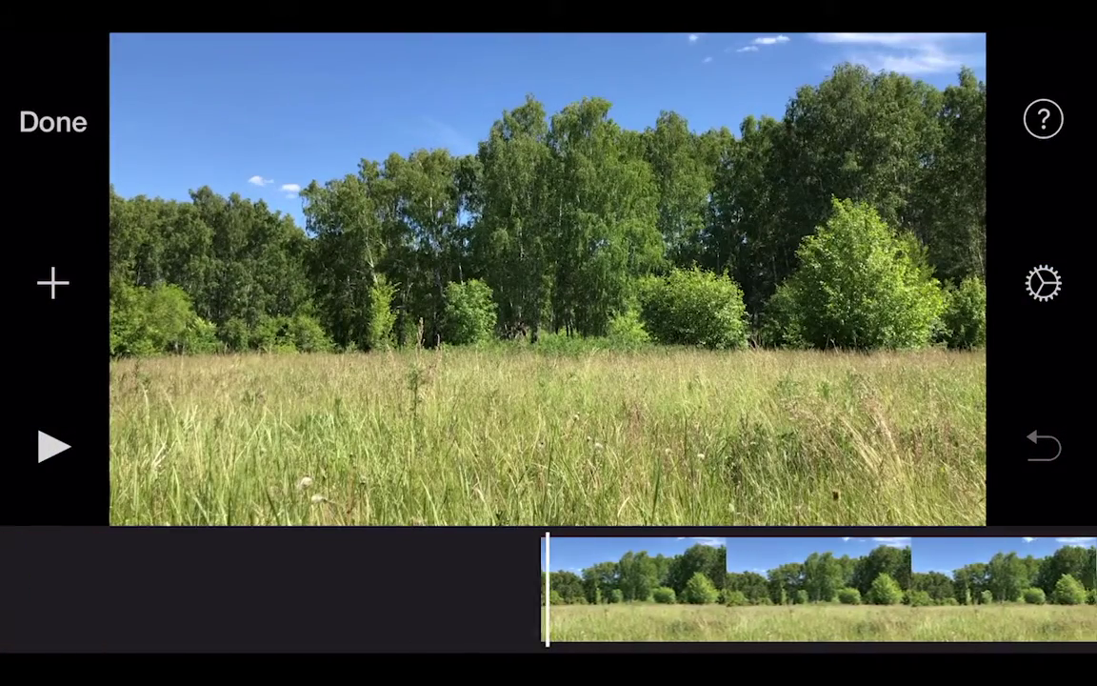
pyautogui.moveTo(667, 590); pyautogui.dragTo(481, 591)
pyautogui.click(667, 590)
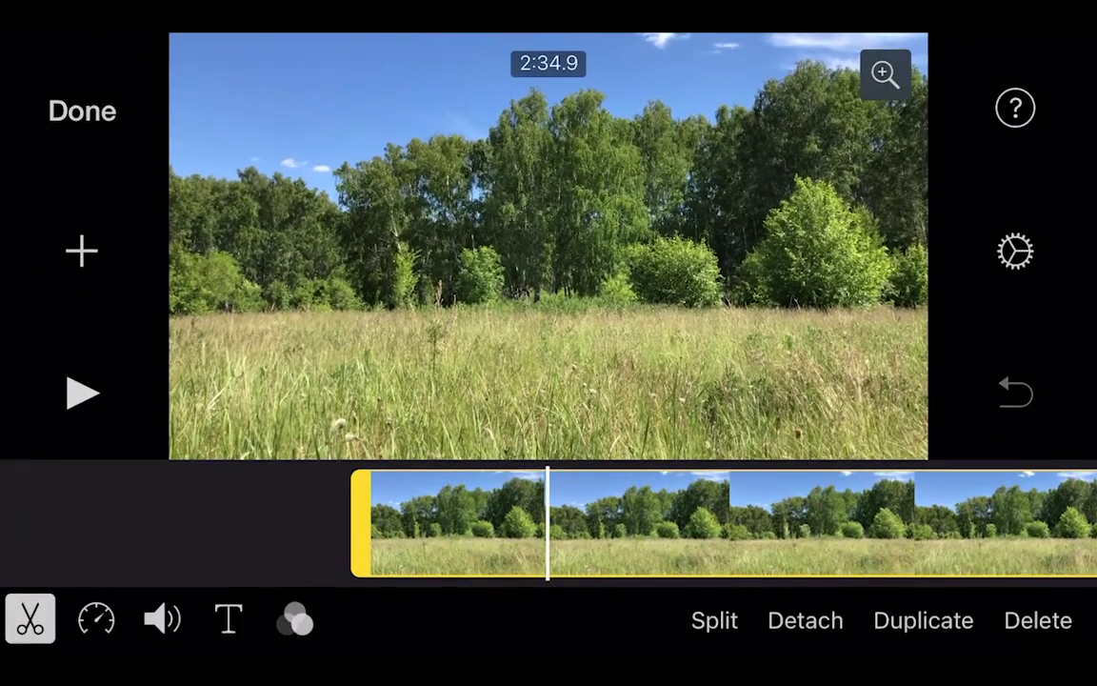
pyautogui.moveTo(666, 523); pyautogui.dragTo(883, 523)
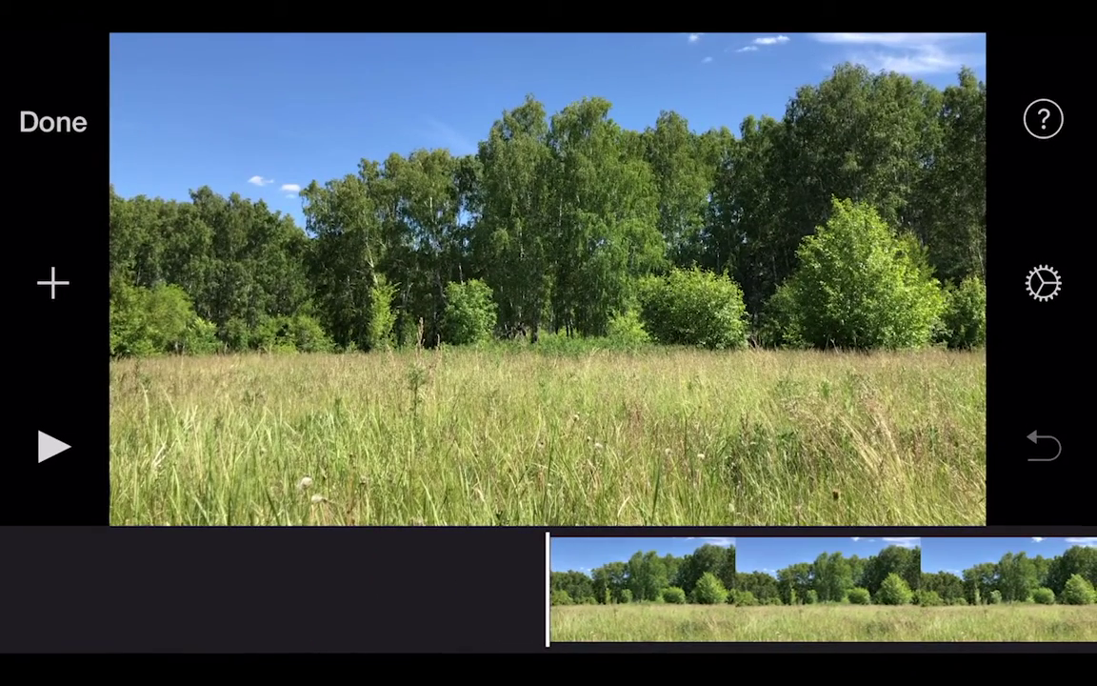
pyautogui.click(762, 524)
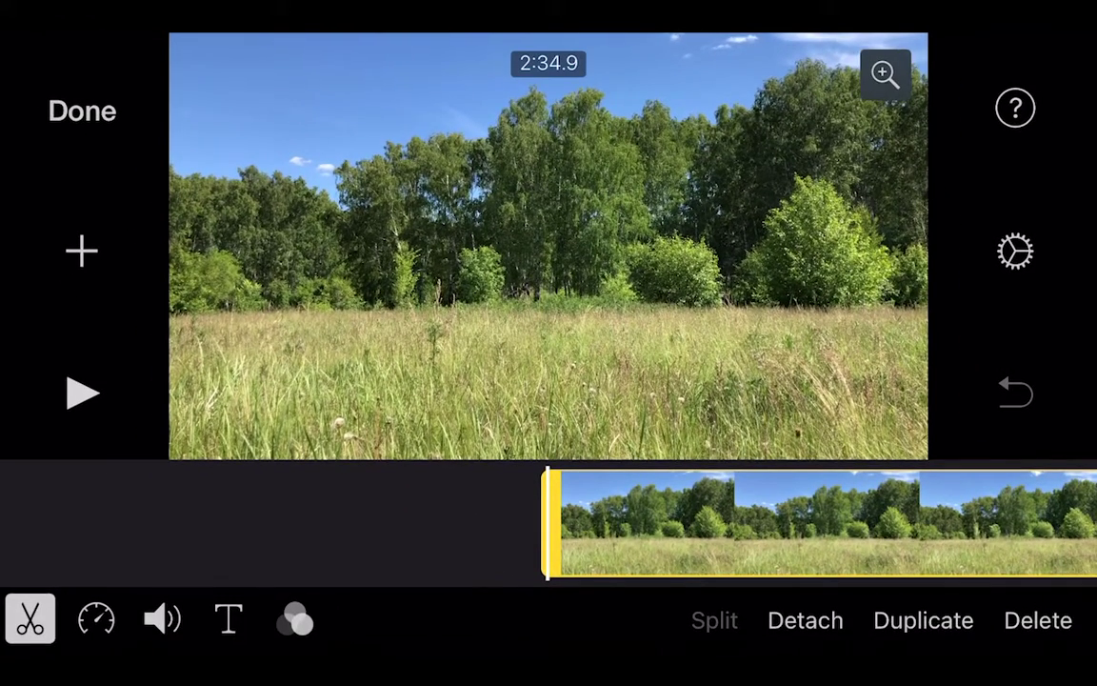
pyautogui.click(96, 620)
pyautogui.click(162, 620)
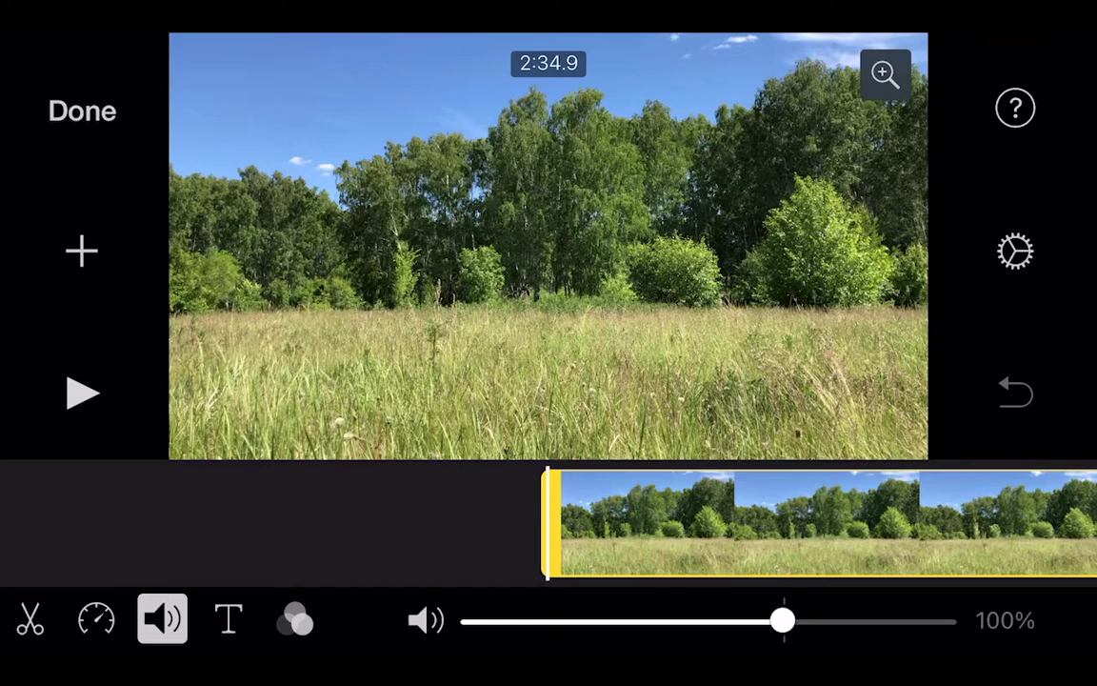
pyautogui.click(229, 620)
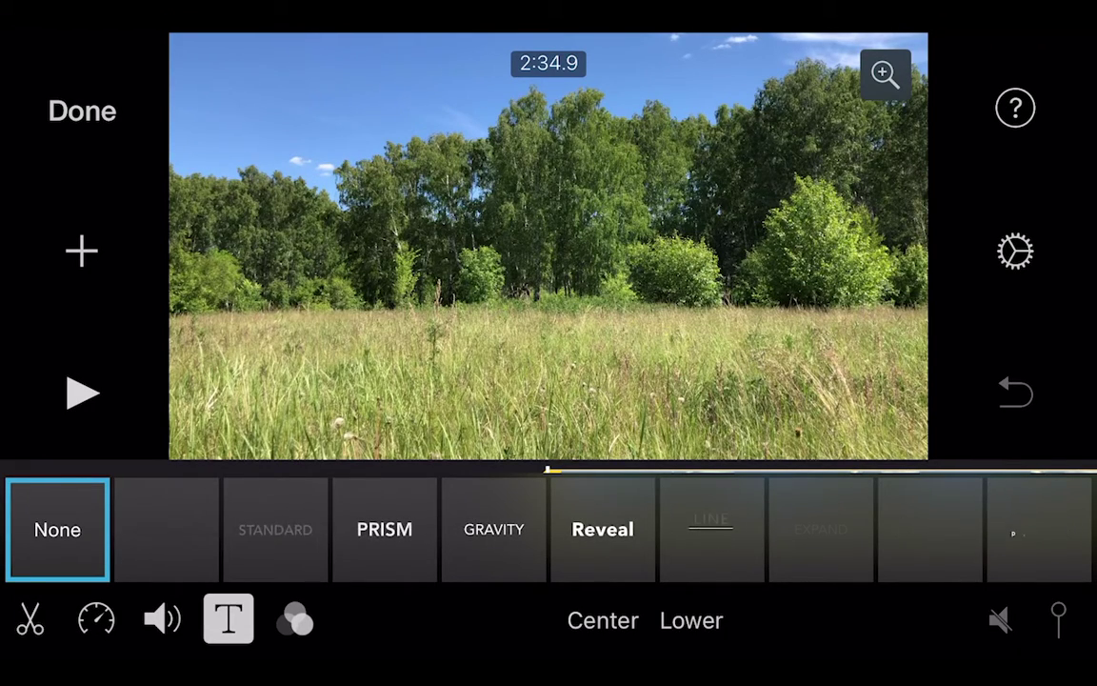
pyautogui.click(295, 620)
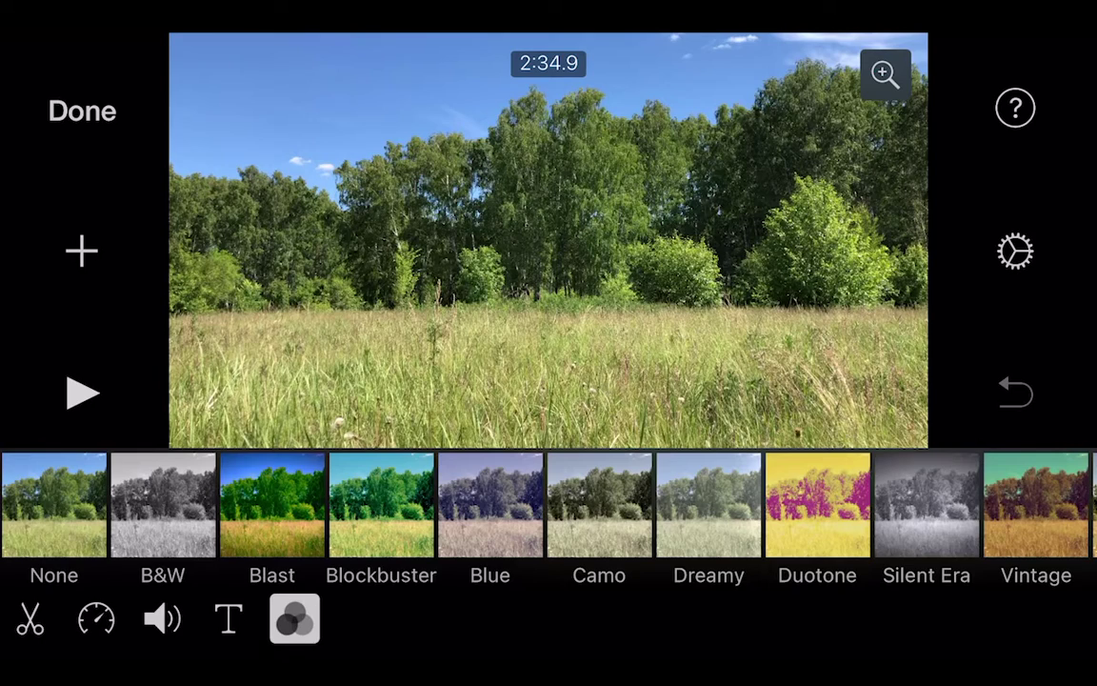
pyautogui.click(30, 620)
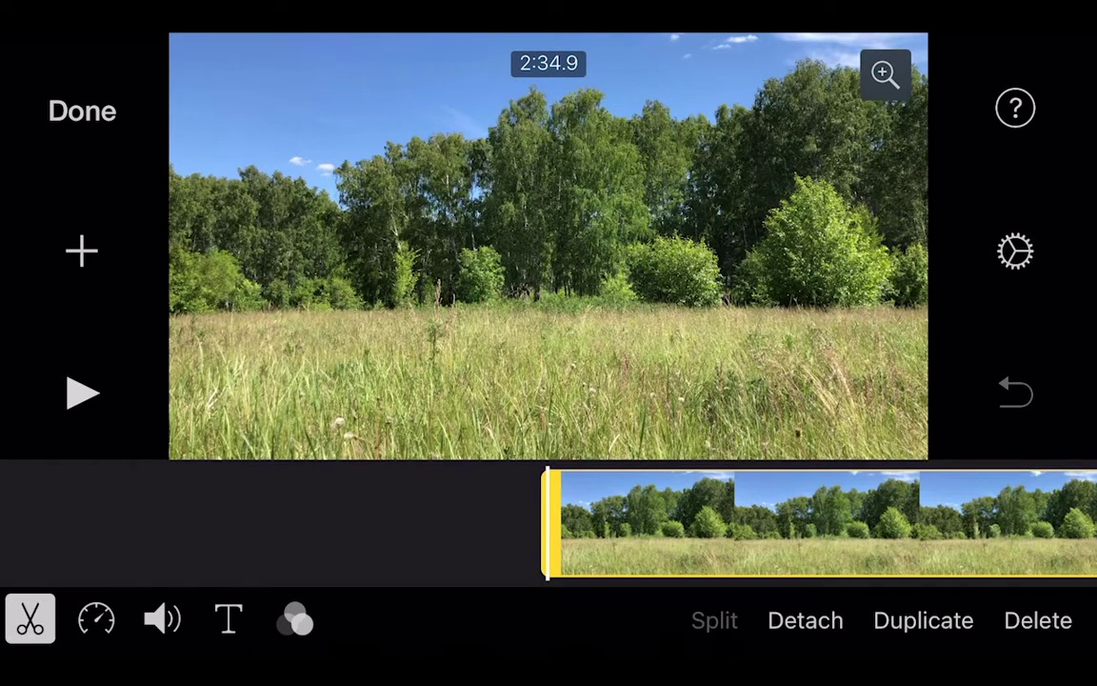
# Step: Add the 3:08 green-screen office clip from Recently Added as a Green/Blue Screen overlay
pyautogui.click(82, 250)
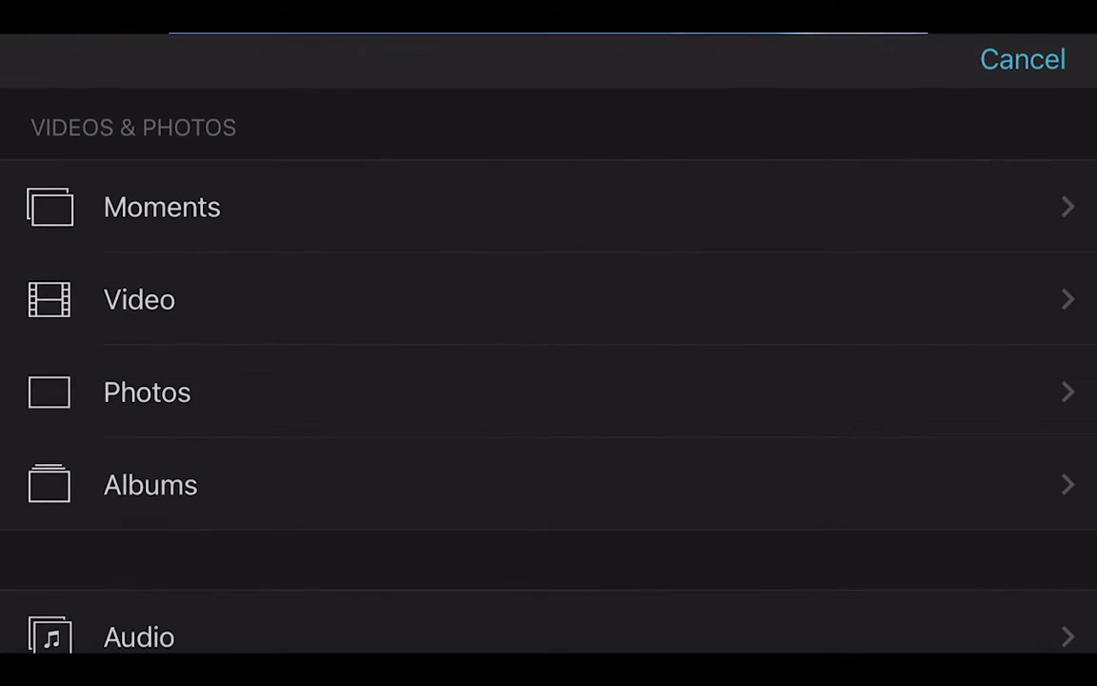
pyautogui.click(137, 297)
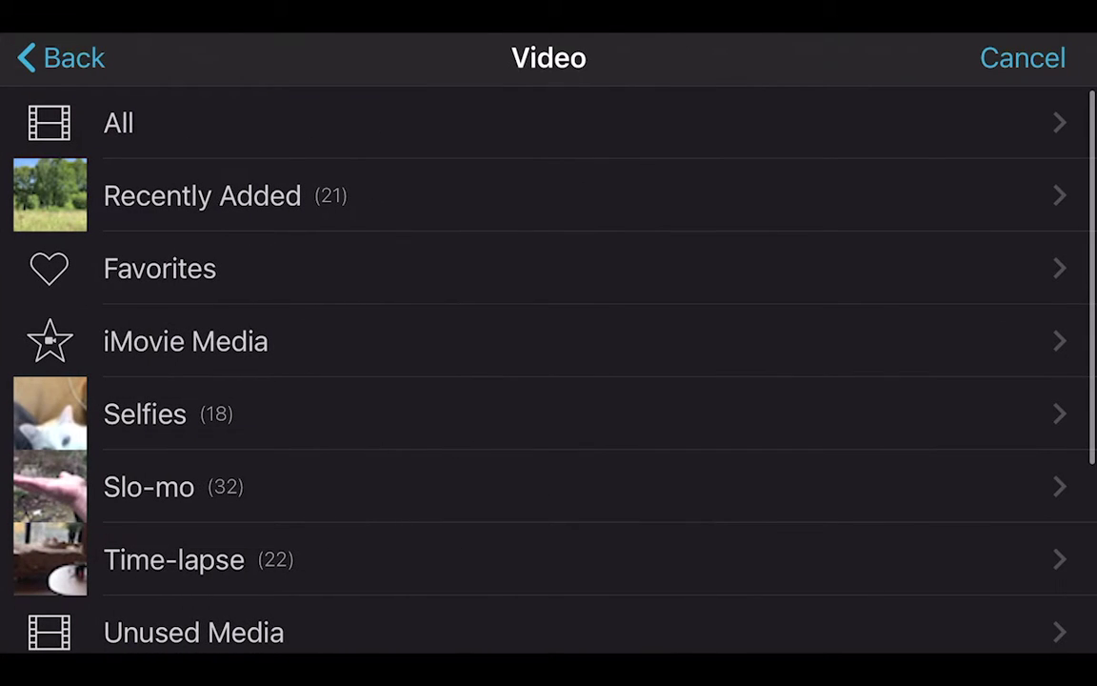
pyautogui.click(254, 196)
pyautogui.scroll(-10, 549, 362)
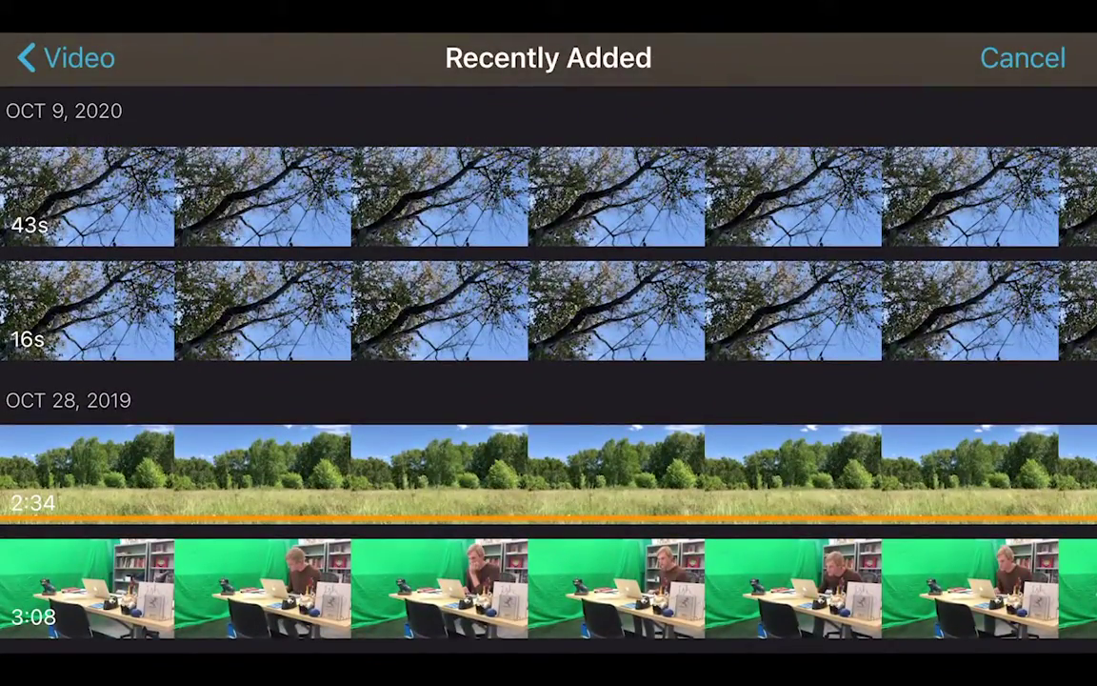
pyautogui.click(548, 585)
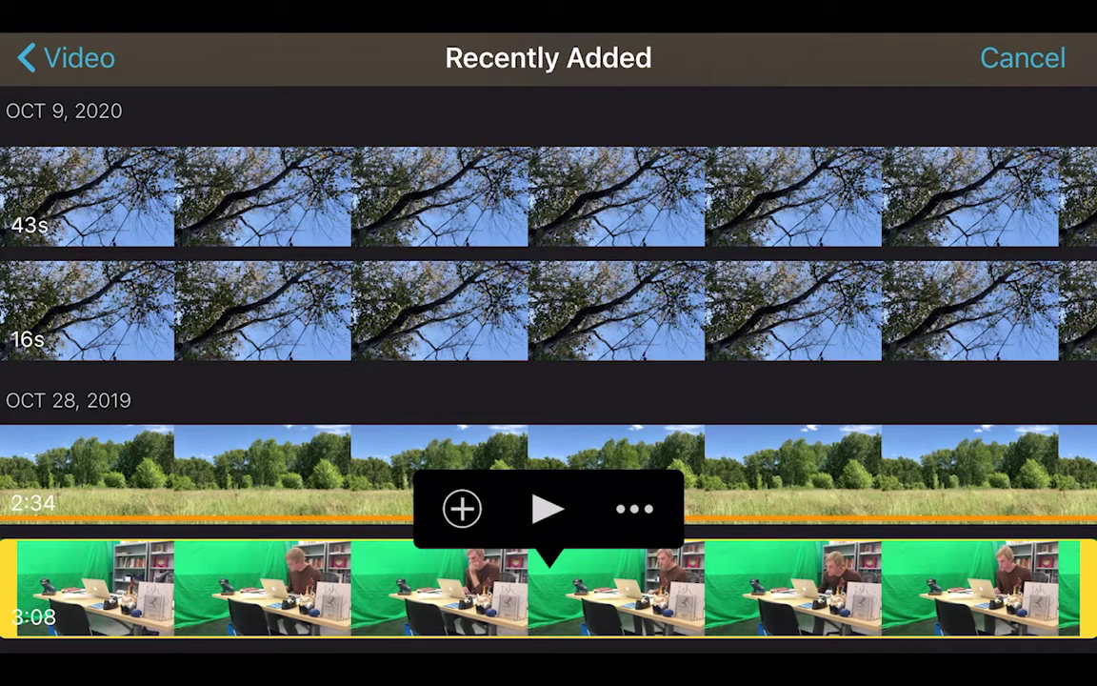
pyautogui.click(634, 509)
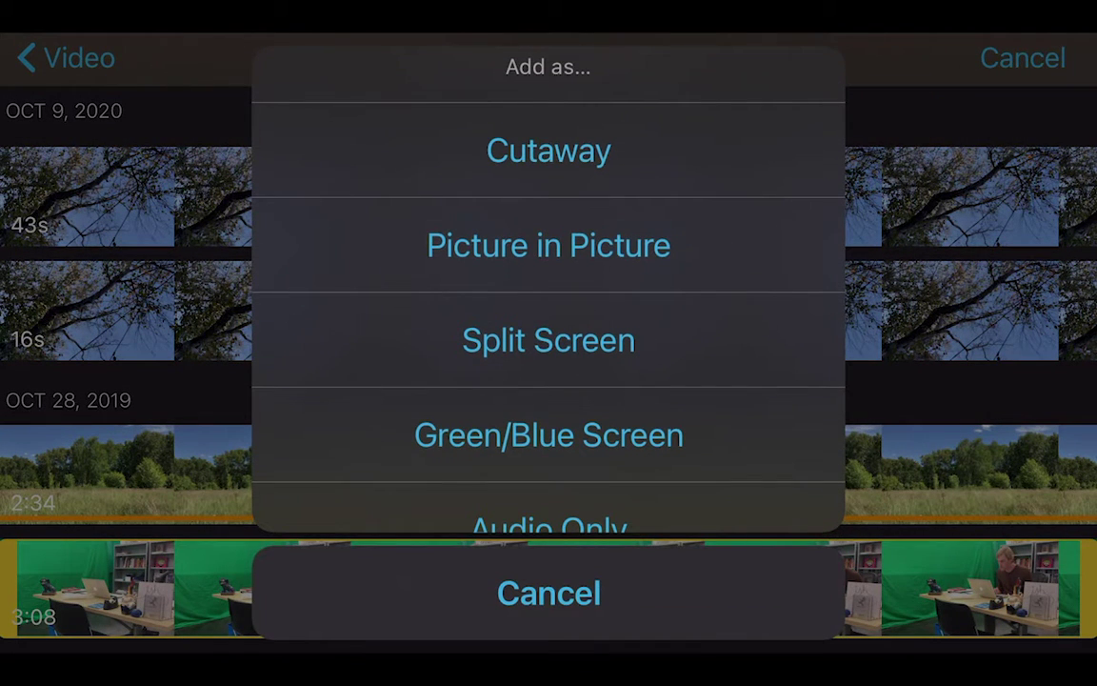
pyautogui.scroll(-2, 549, 286)
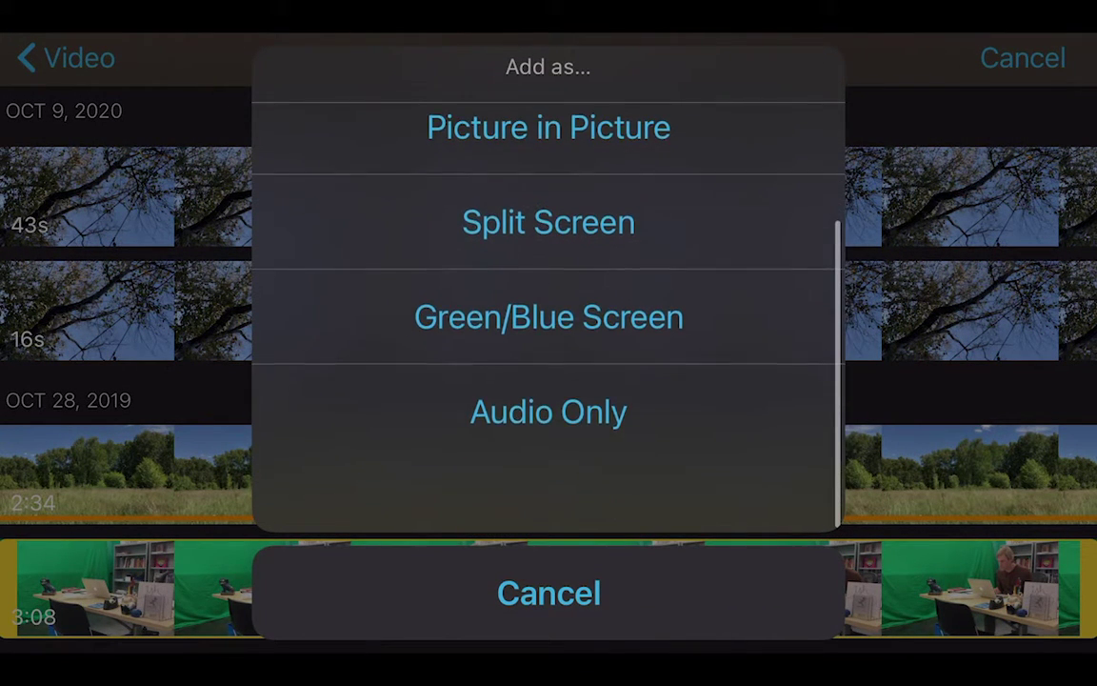
pyautogui.scroll(2, 549, 286)
pyautogui.click(548, 435)
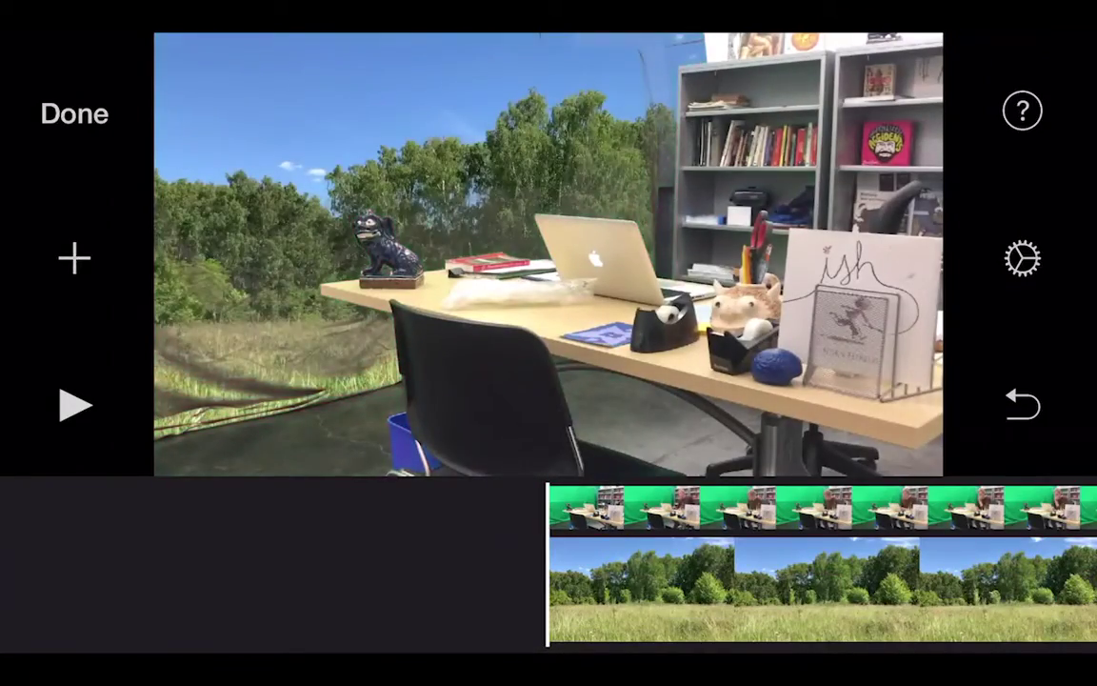
# Step: Raise the overlay's green-screen Strength near maximum and play back the desk-over-meadow composite
pyautogui.hscroll(-15, 549, 561)
pyautogui.click(818, 507)
pyautogui.click(841, 132)
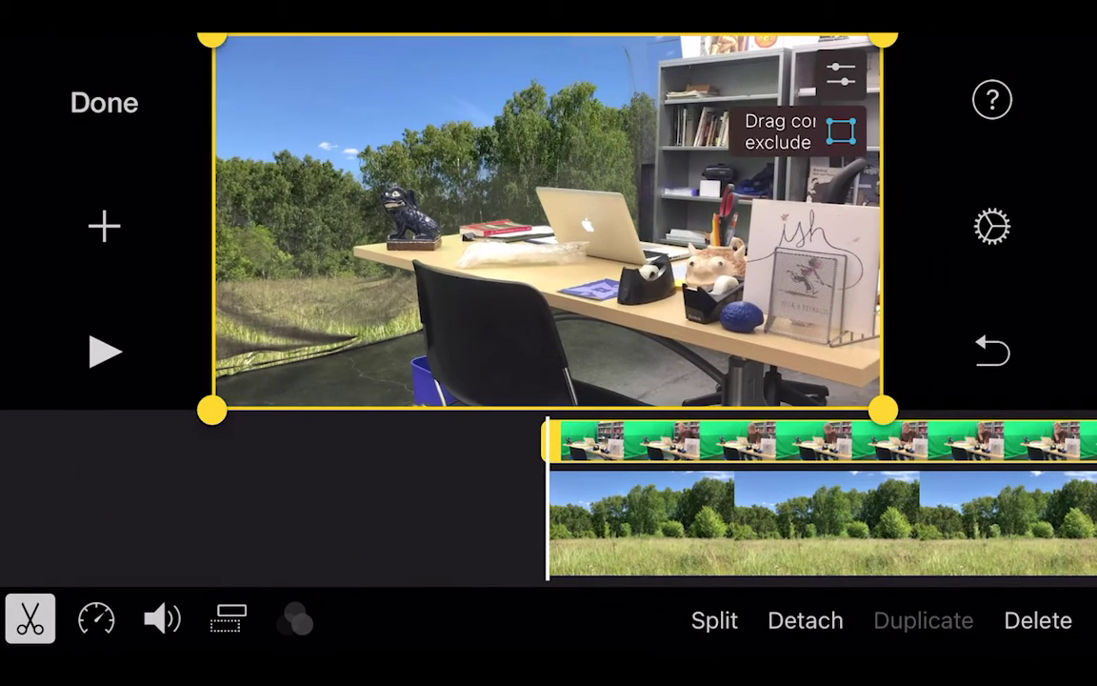
pyautogui.moveTo(882, 410)
pyautogui.mouseDown()
pyautogui.moveTo(742, 238)
pyautogui.moveTo(822, 319)
pyautogui.moveTo(884, 406)
pyautogui.moveTo(786, 262)
pyautogui.moveTo(883, 409)
pyautogui.mouseUp()
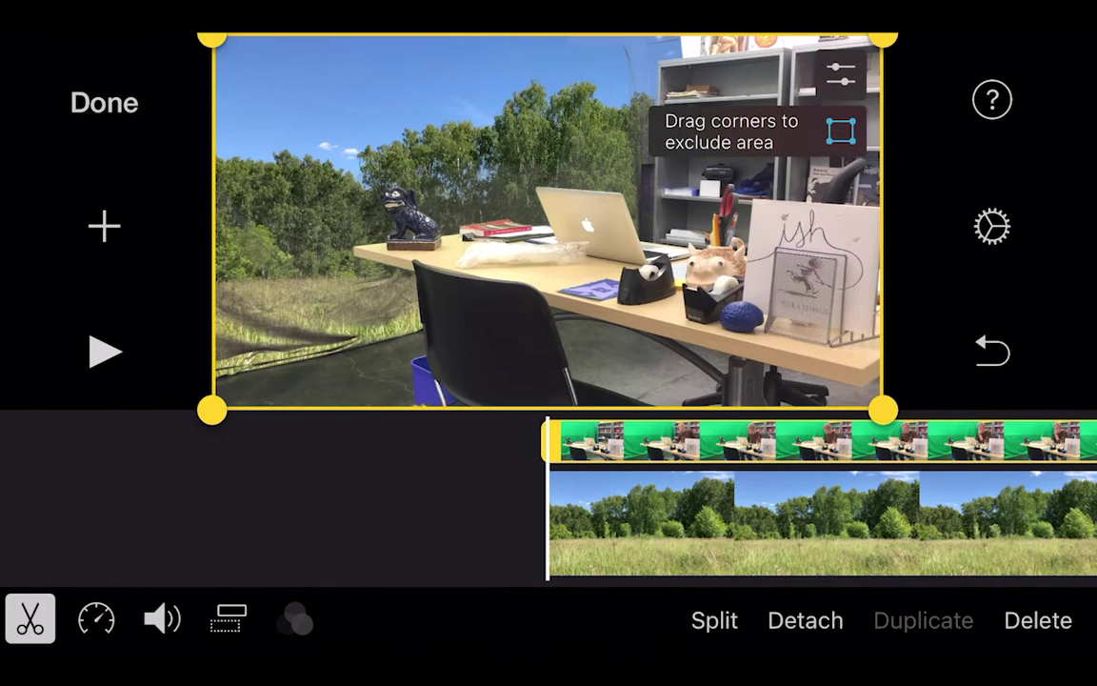
pyautogui.click(841, 76)
pyautogui.moveTo(627, 75); pyautogui.dragTo(748, 75)
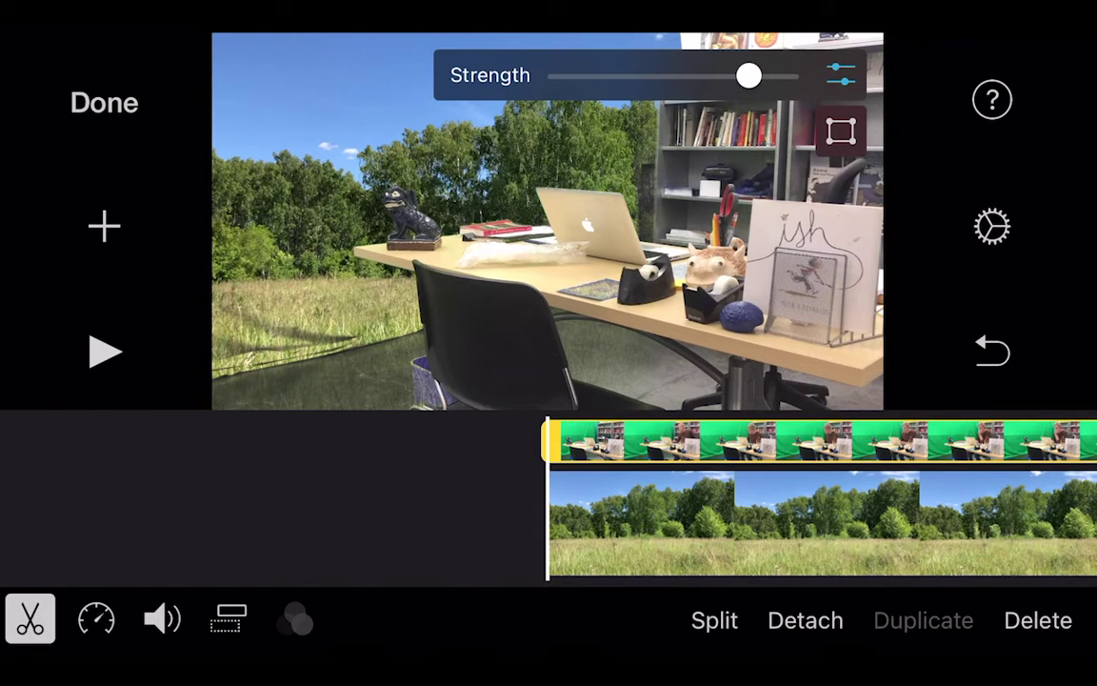
pyautogui.click(105, 352)
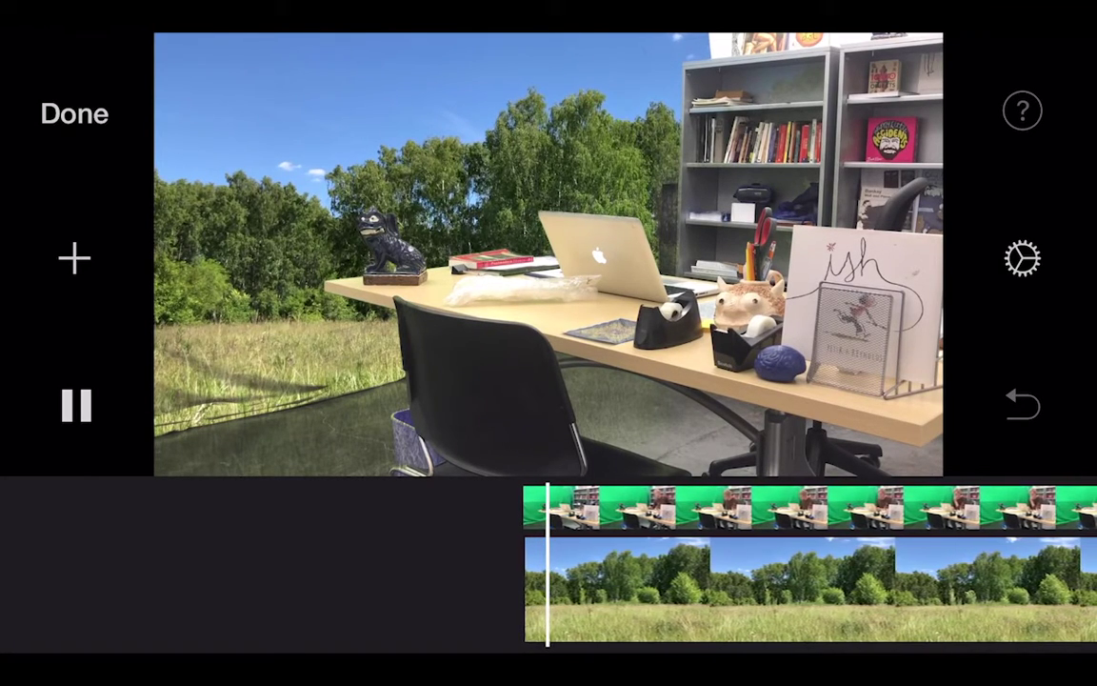
# Step: Shift the green-screen overlay later in the movie and trim off its dark opening frames
pyautogui.click(76, 405)
pyautogui.moveTo(809, 571); pyautogui.dragTo(638, 571)
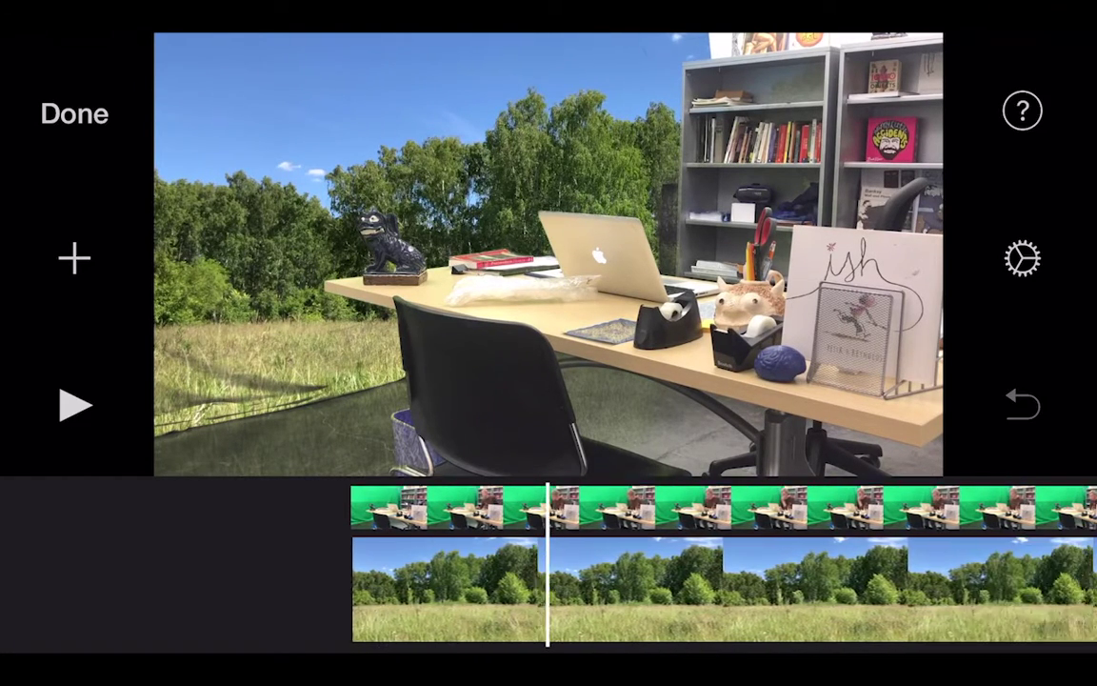
pyautogui.moveTo(762, 572); pyautogui.dragTo(400, 571)
pyautogui.moveTo(476, 572); pyautogui.dragTo(647, 571)
pyautogui.click(666, 505)
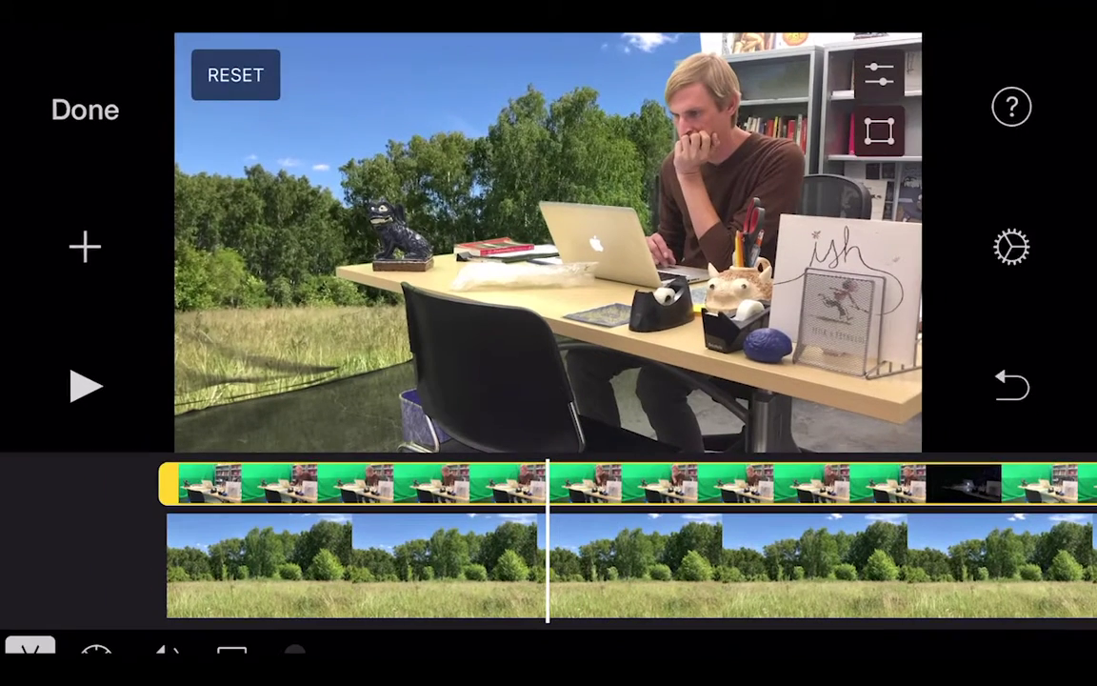
pyautogui.moveTo(286, 440); pyautogui.dragTo(1060, 439)
pyautogui.moveTo(762, 524); pyautogui.dragTo(372, 523)
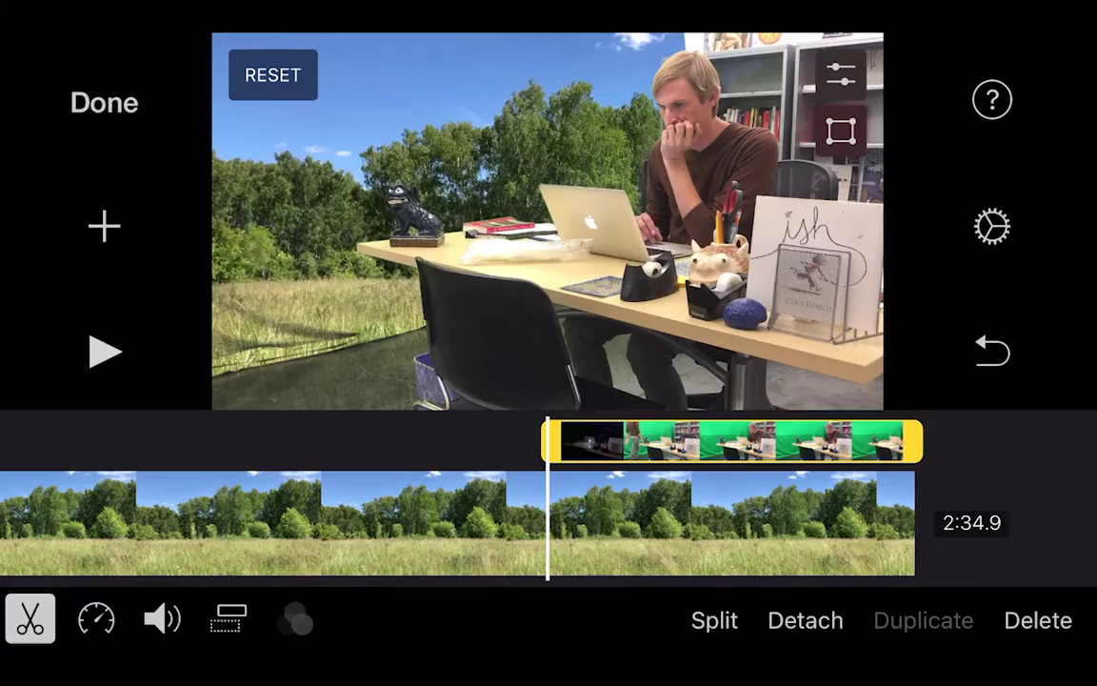
pyautogui.moveTo(548, 440); pyautogui.dragTo(575, 440)
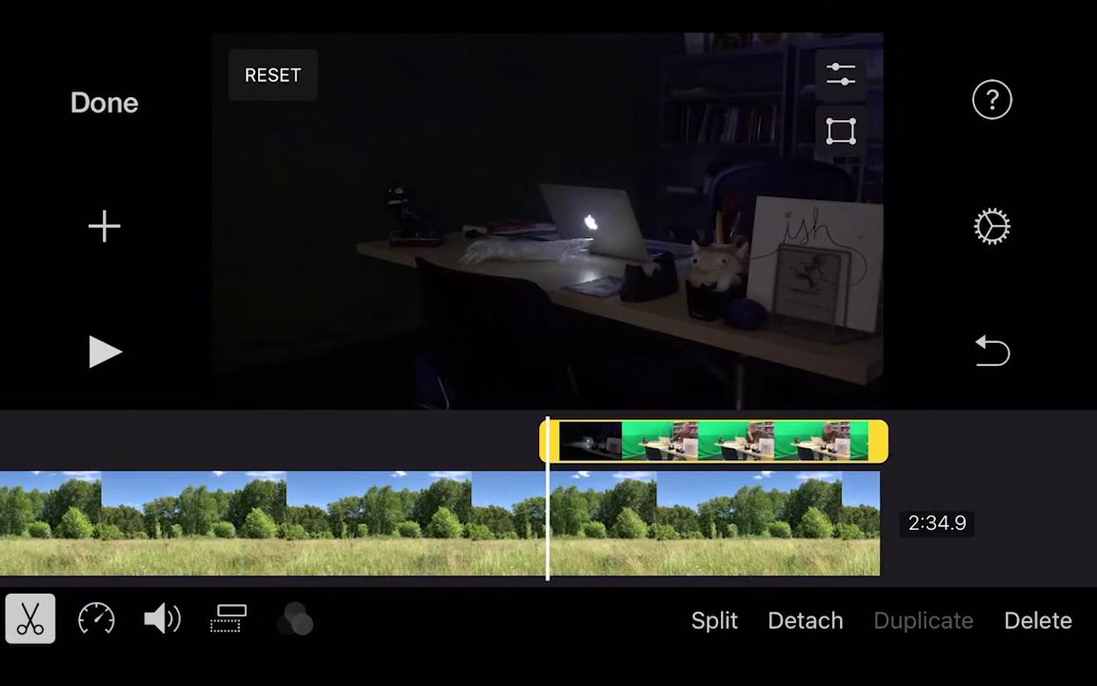
pyautogui.moveTo(381, 524); pyautogui.dragTo(476, 524)
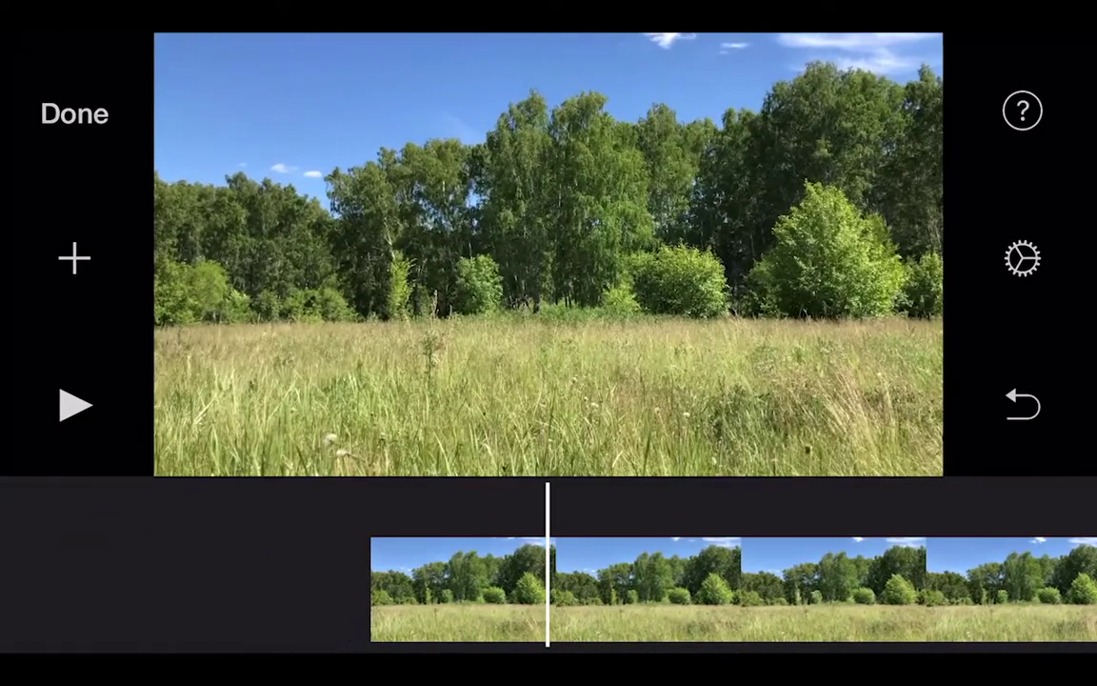
# Step: Trim the field background clip to 30.7 seconds so it ends with the overlay
pyautogui.click(667, 591)
pyautogui.moveTo(381, 522); pyautogui.dragTo(712, 523)
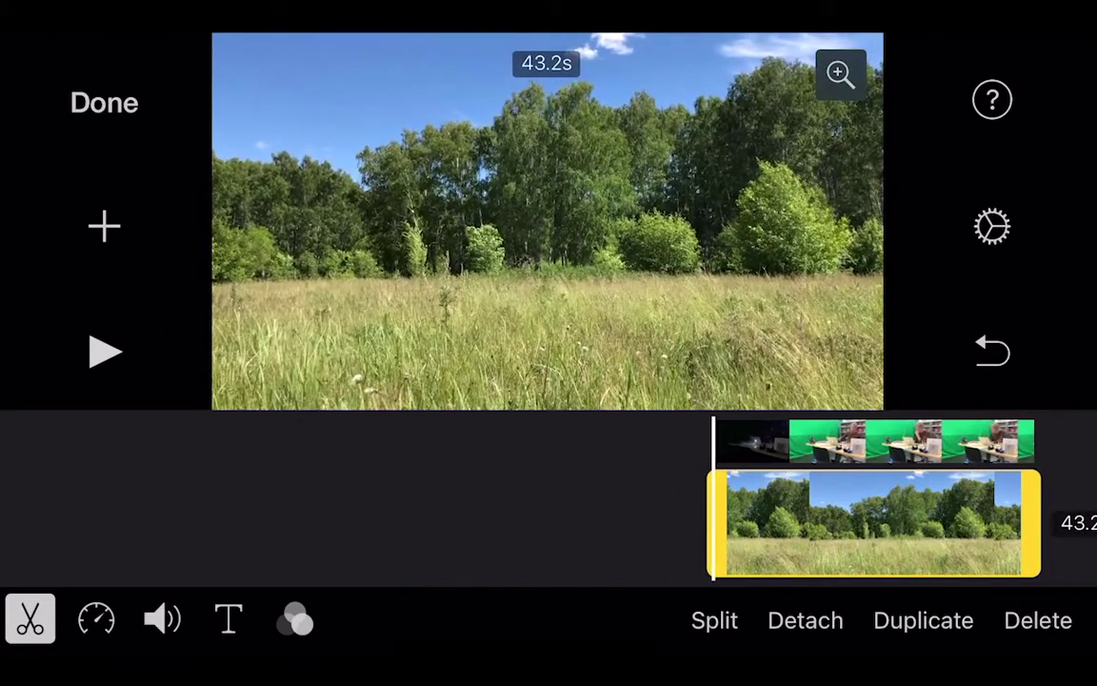
pyautogui.moveTo(867, 523); pyautogui.dragTo(777, 524)
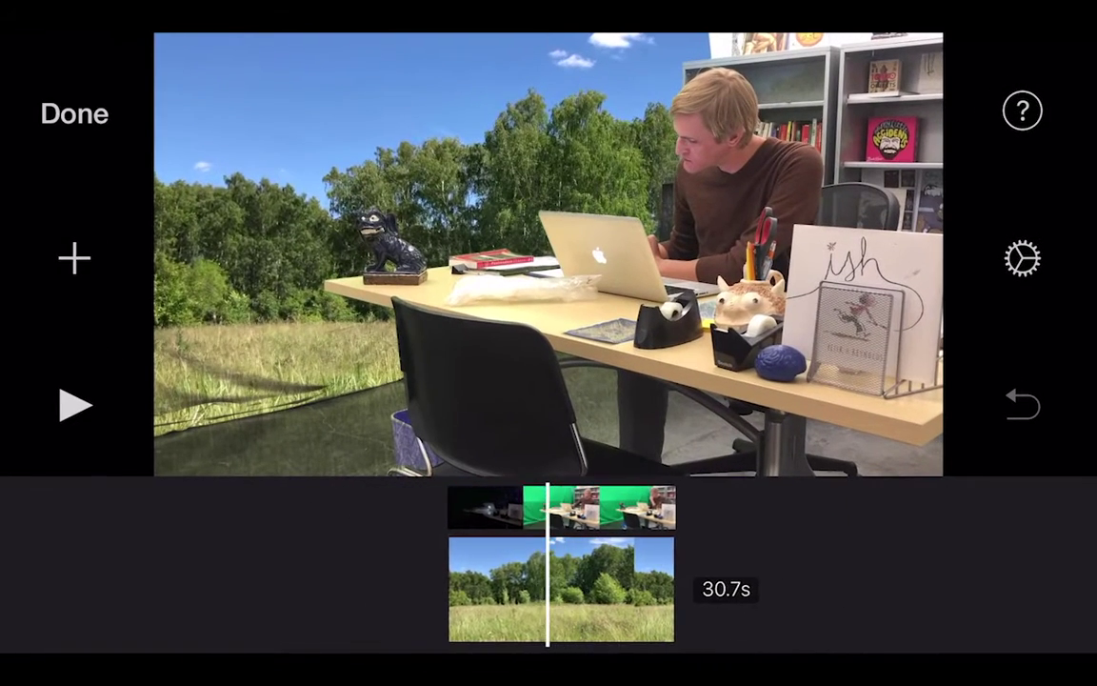
pyautogui.moveTo(457, 528); pyautogui.dragTo(548, 528)
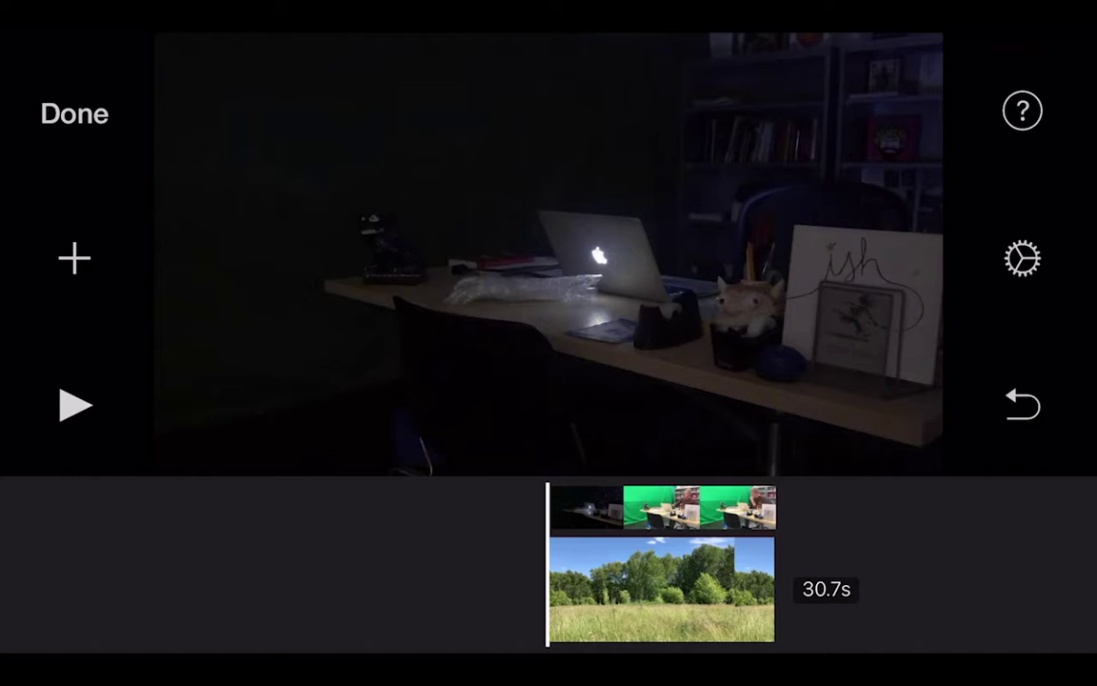
pyautogui.click(104, 352)
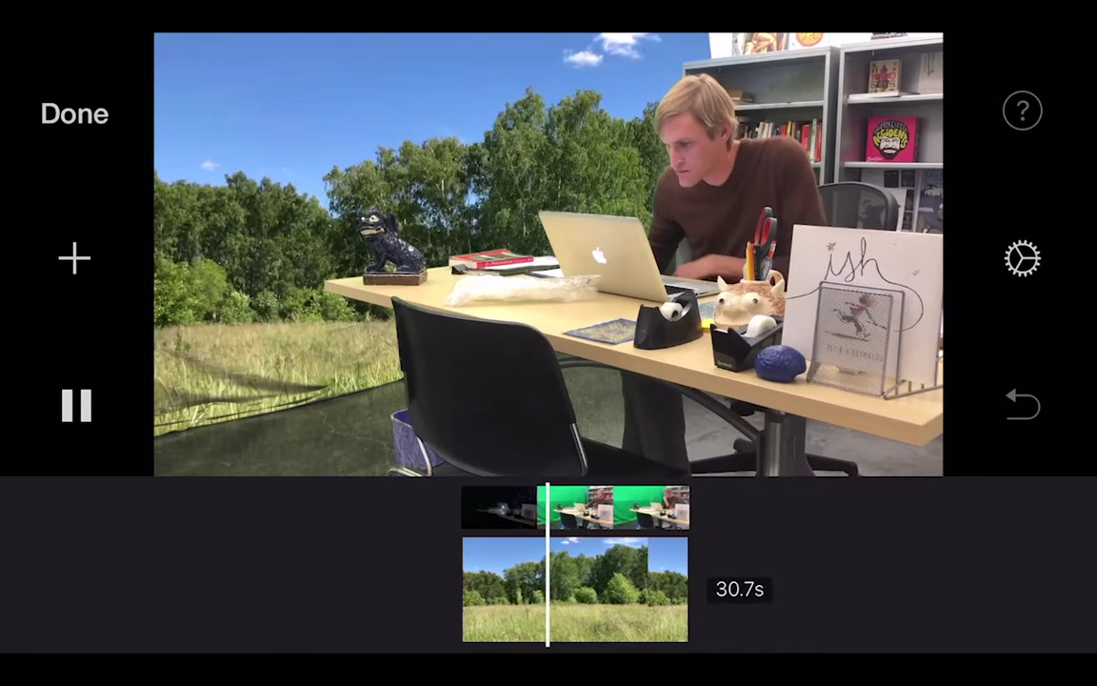
pyautogui.click(76, 405)
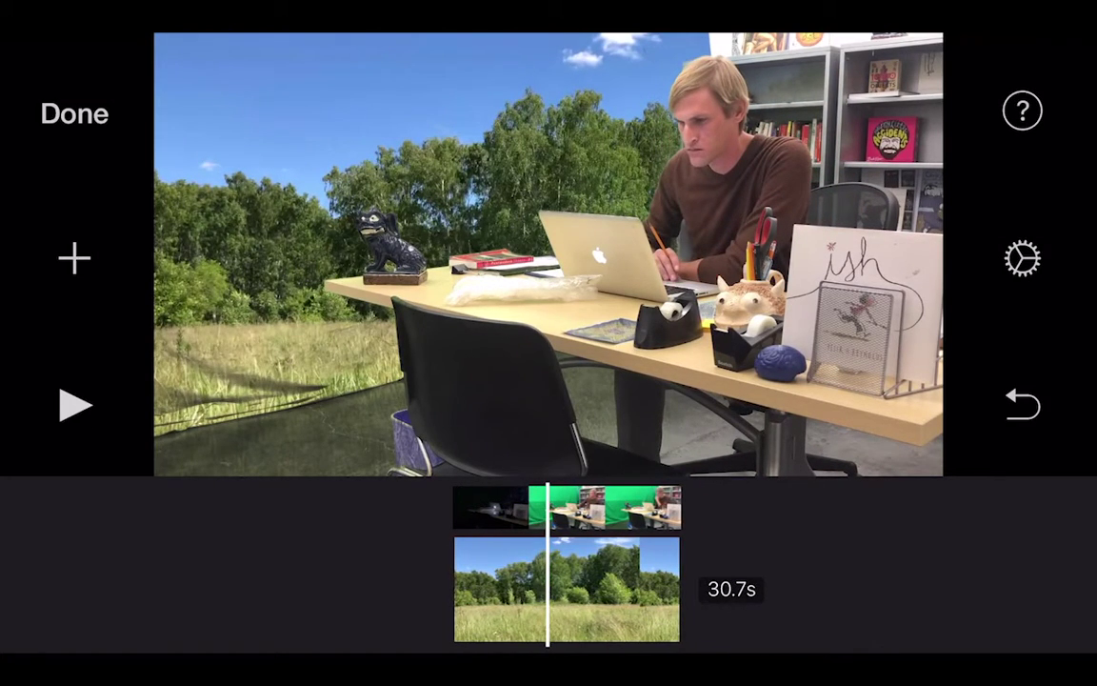
# Step: Save My Movie 8 to the Photo Library at HD - 720p and return to Projects
pyautogui.click(74, 113)
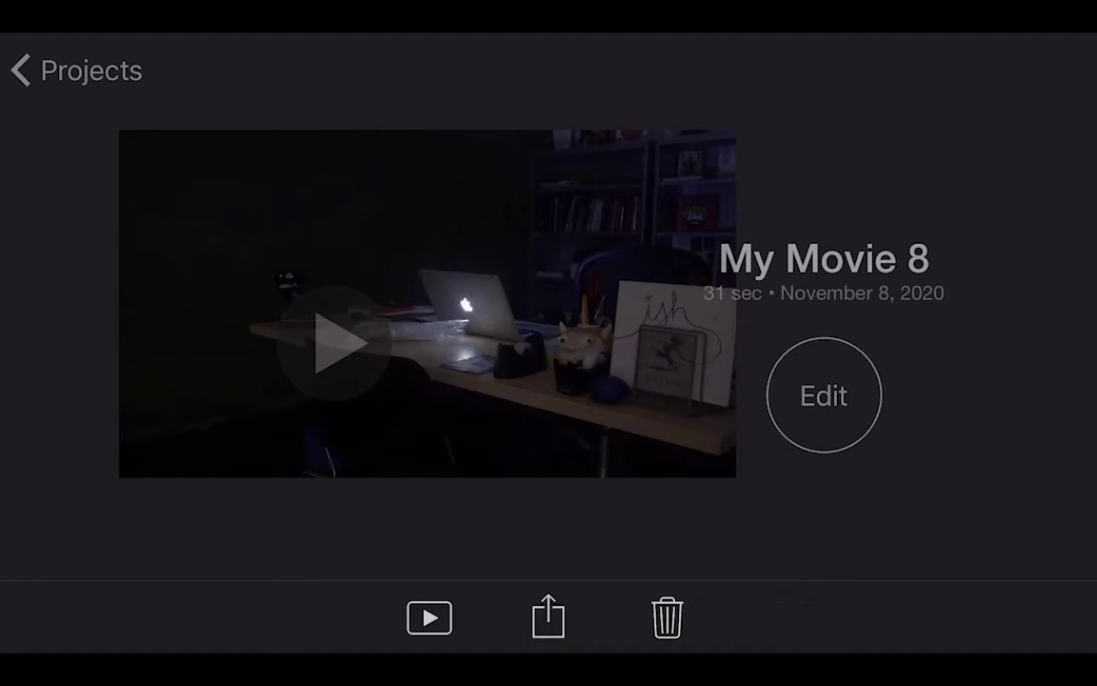
pyautogui.click(549, 617)
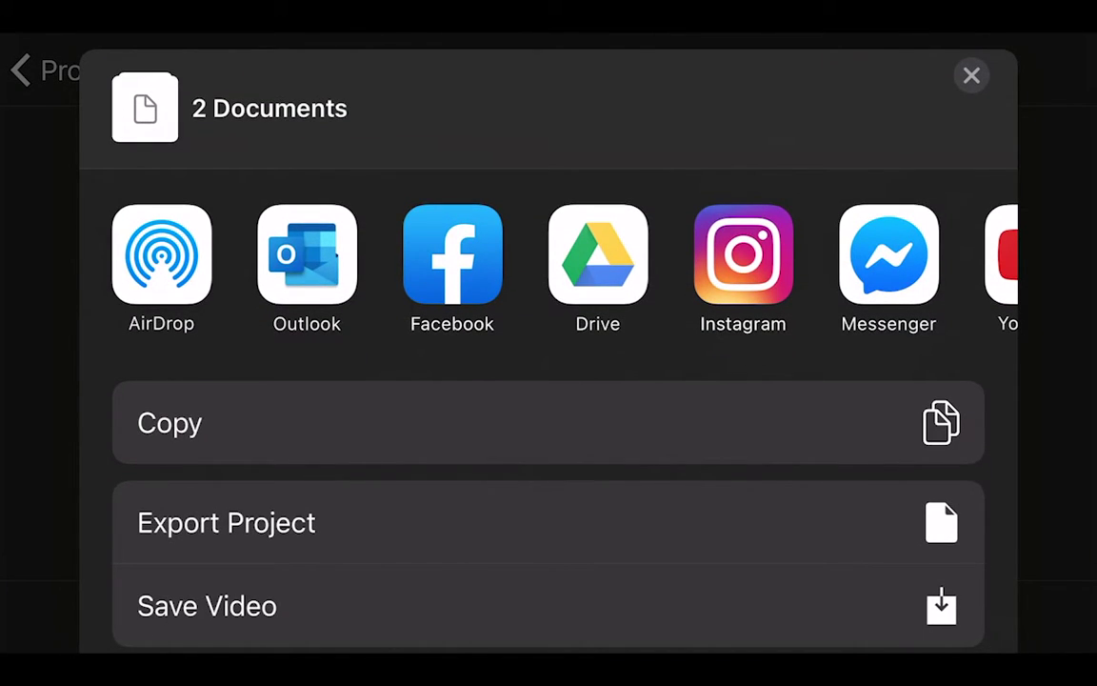
pyautogui.scroll(-5, 548, 381)
pyautogui.scroll(4, 548, 429)
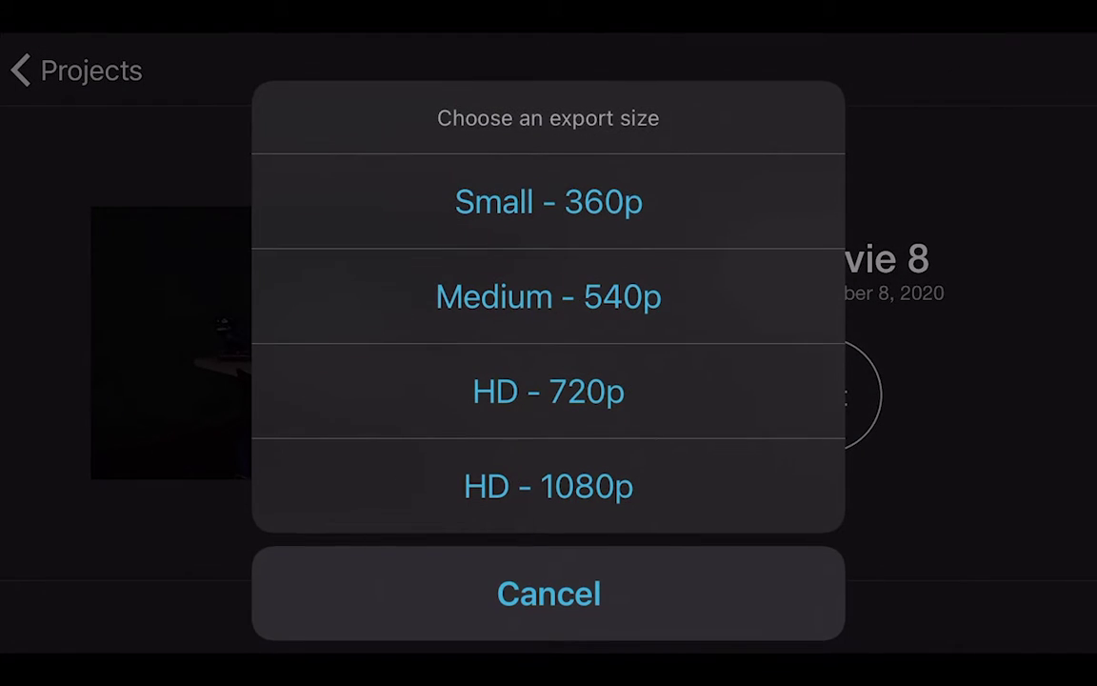
pyautogui.click(549, 390)
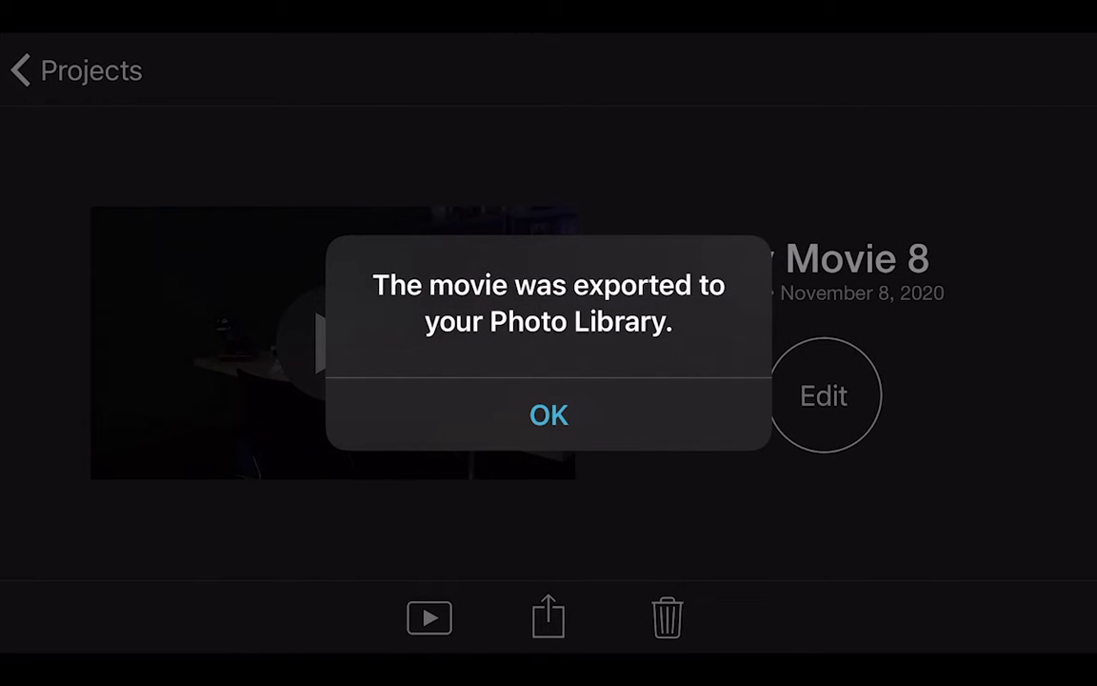
pyautogui.press('Return')
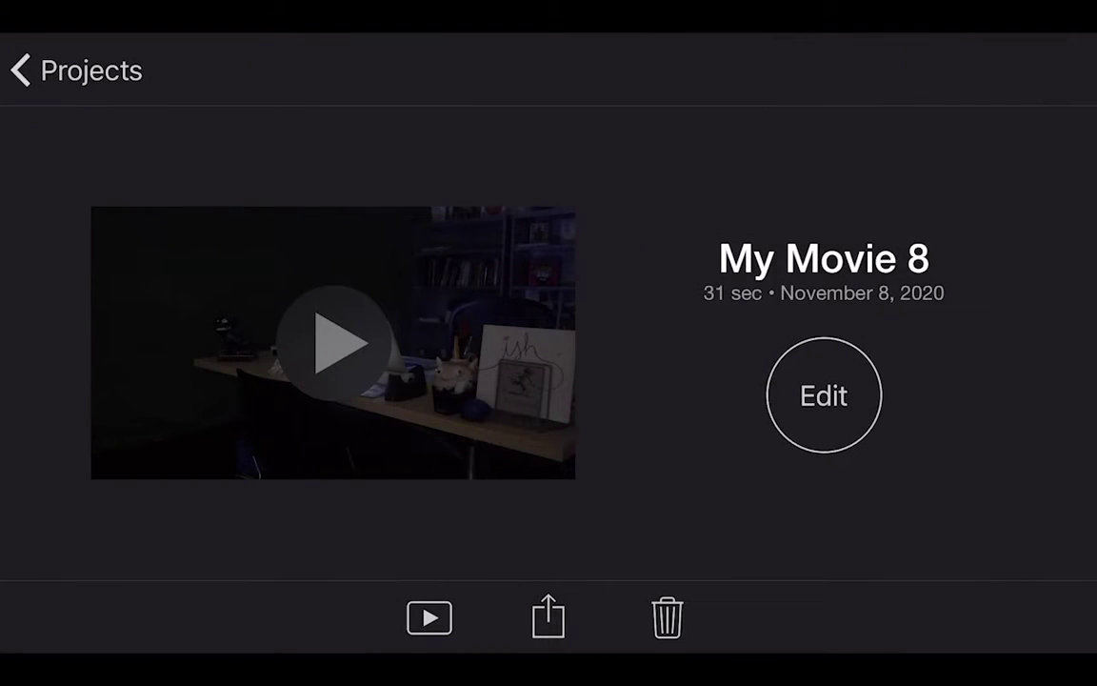
pyautogui.press('Escape')
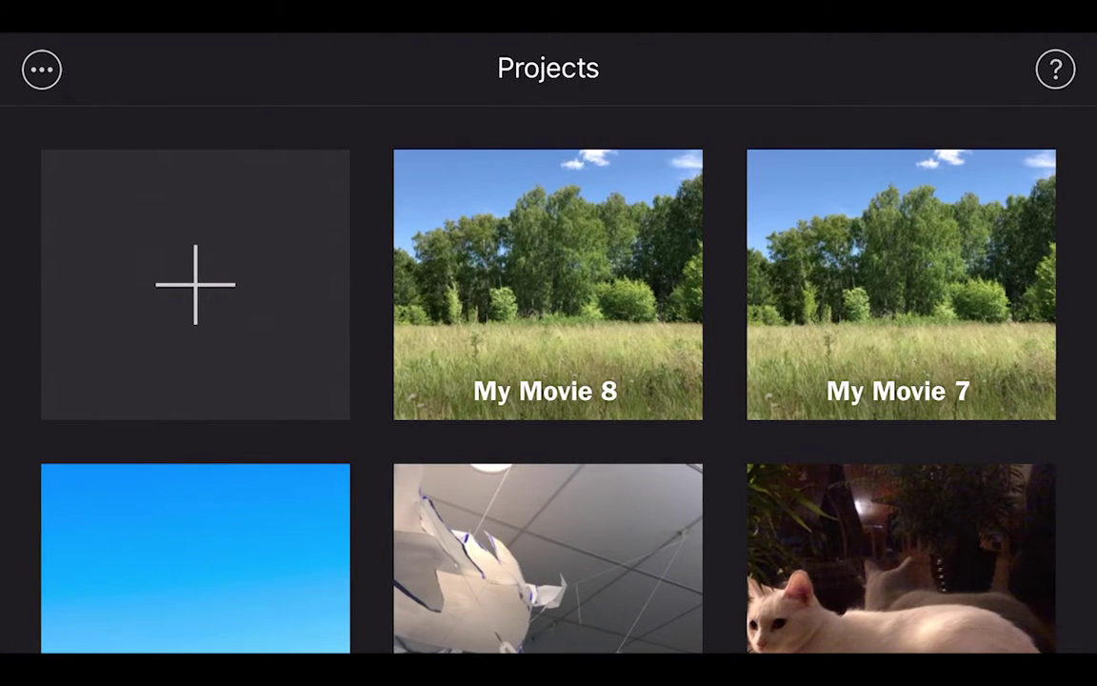
# Step: Create a new movie project holding the 14.7s goldfish aquarium clip from Recently Added
pyautogui.click(195, 283)
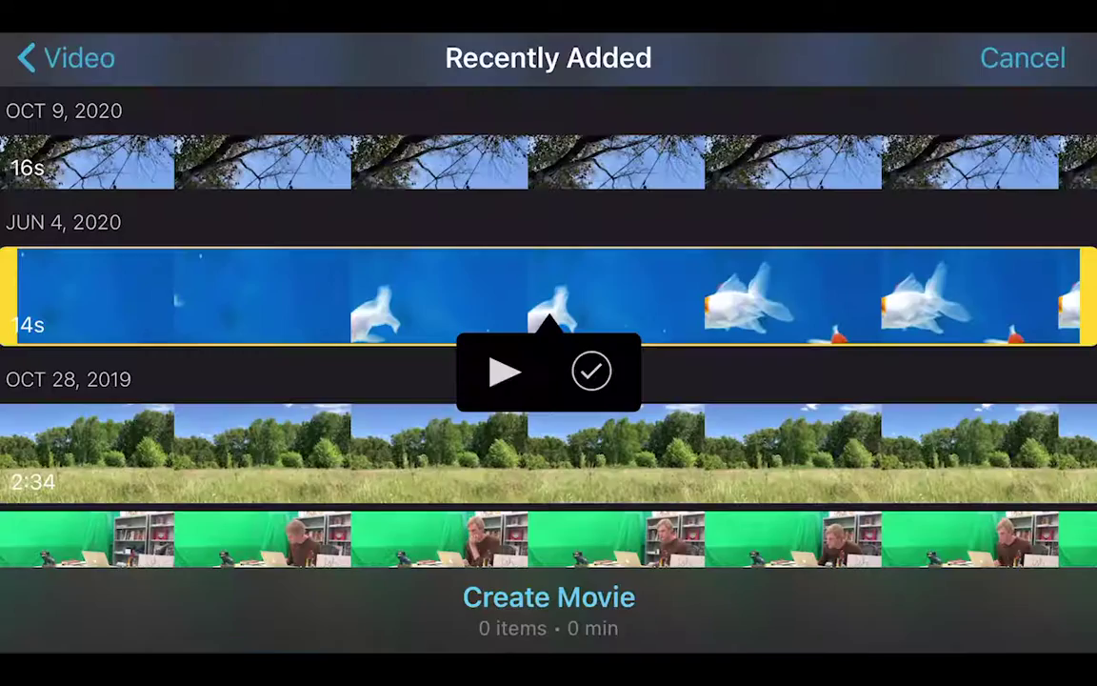
pyautogui.click(590, 371)
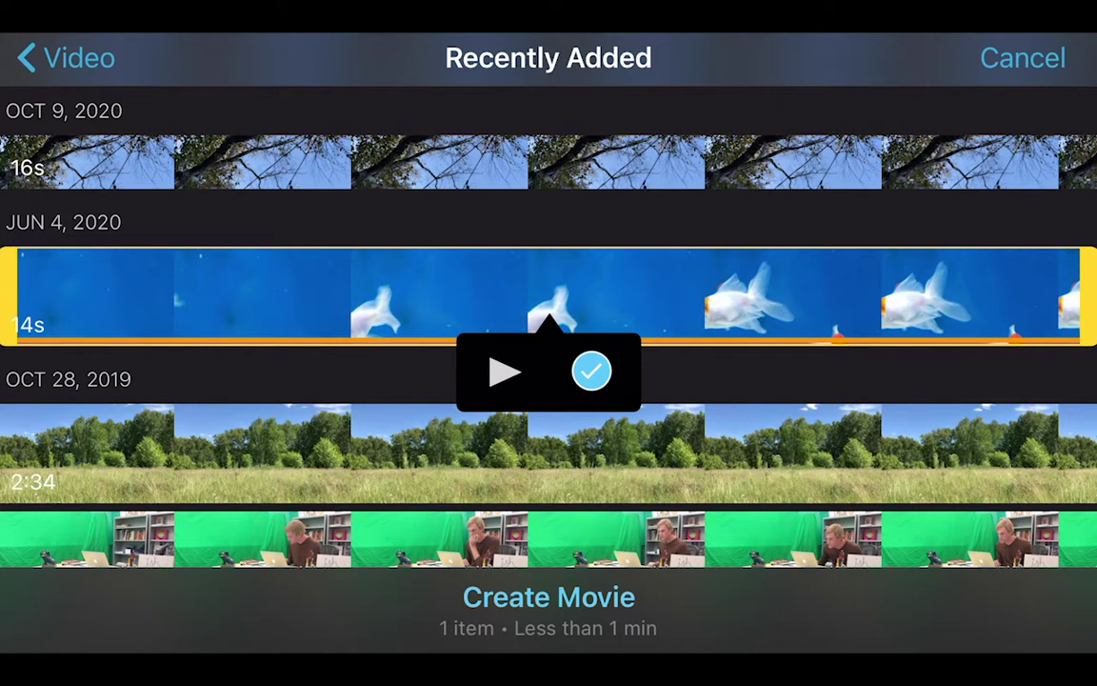
pyautogui.click(548, 597)
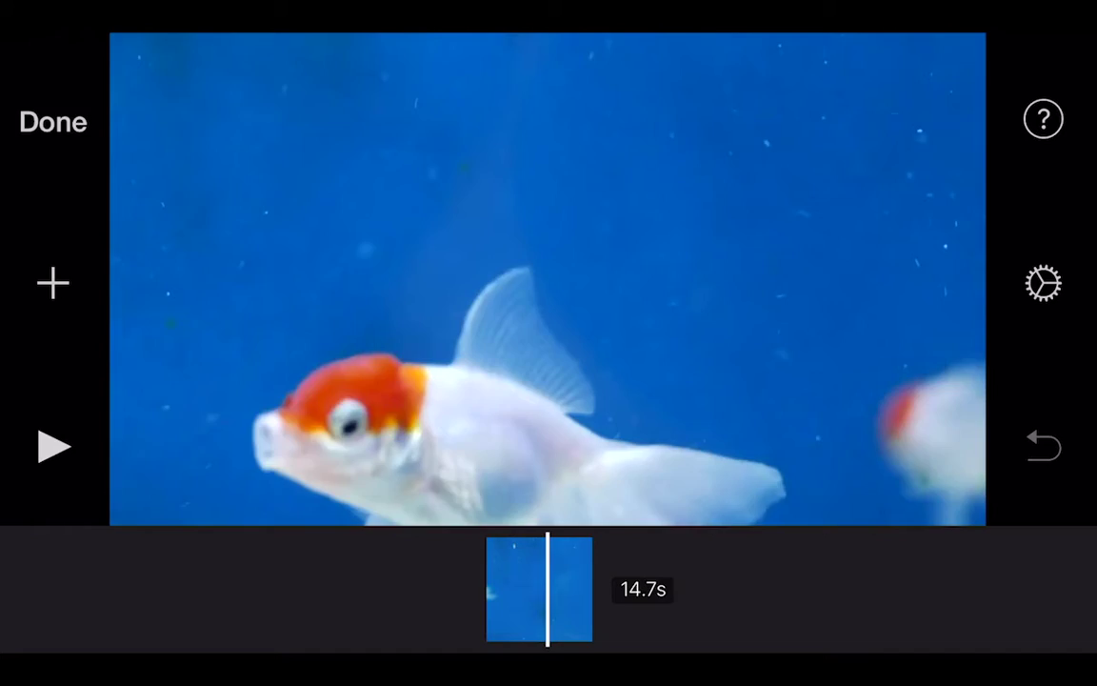
# Step: Slow the goldfish clip to 1/4x speed with the Speed tool
pyautogui.click(544, 588)
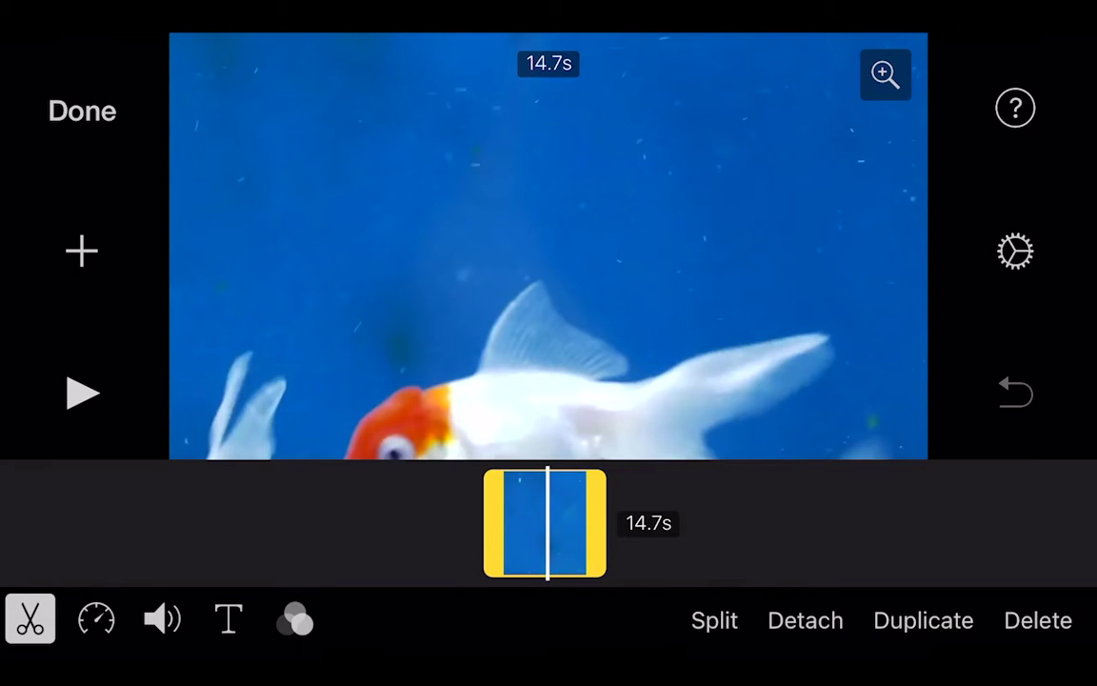
pyautogui.click(96, 619)
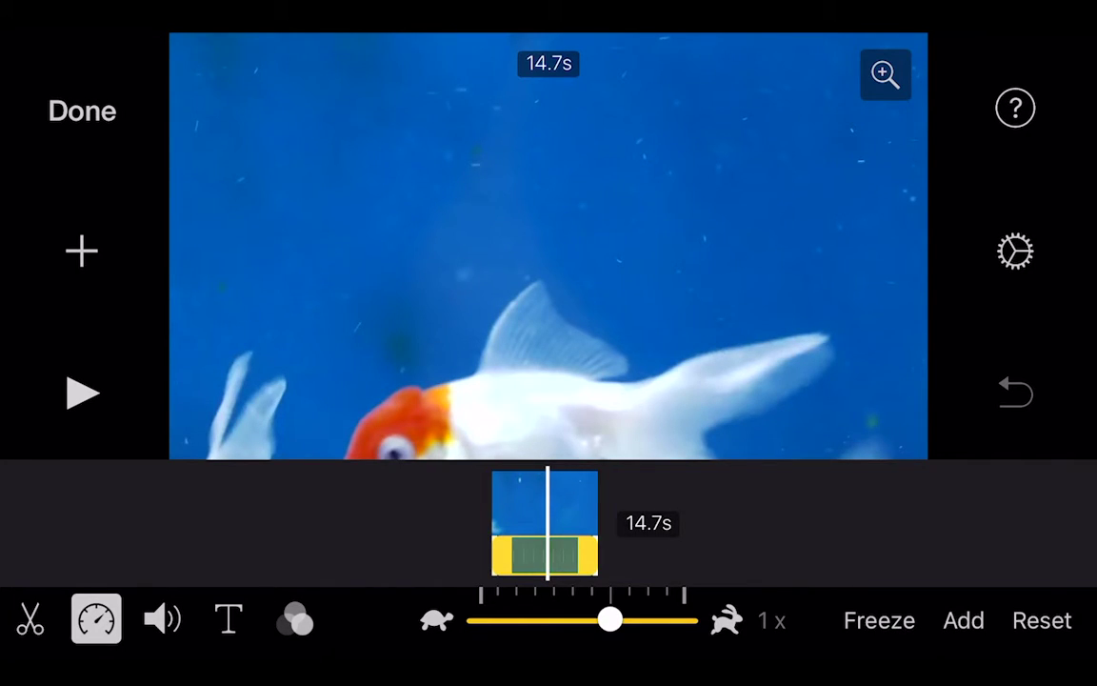
pyautogui.moveTo(609, 620); pyautogui.dragTo(535, 619)
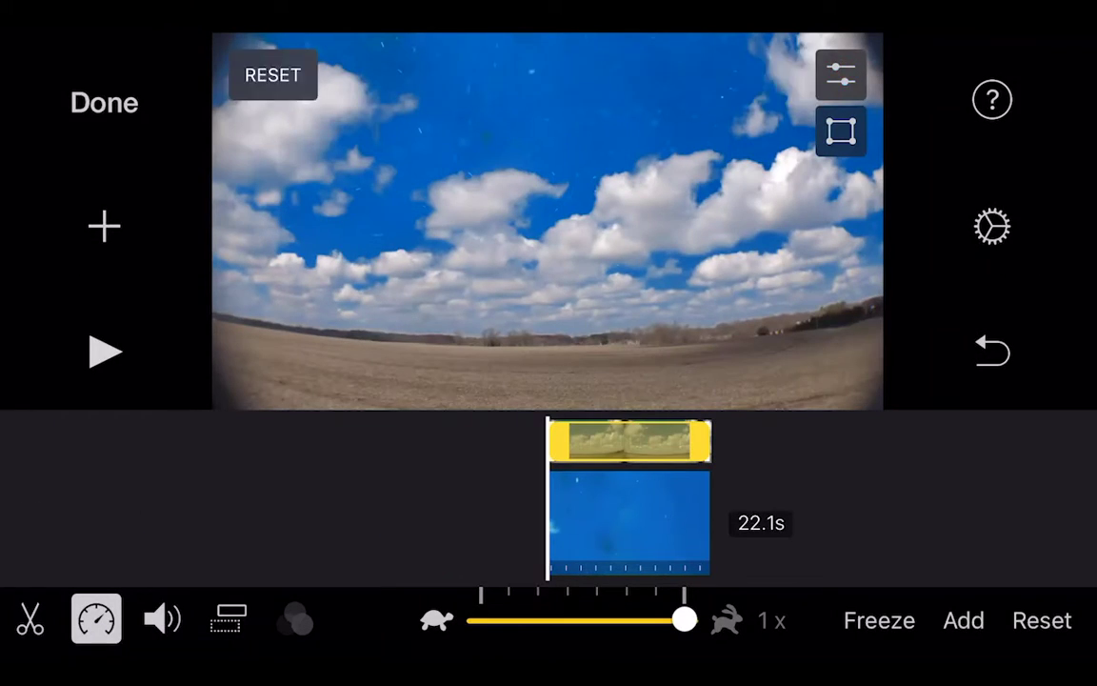
# Step: Raise the blue-screen Strength slider on the sky overlay
pyautogui.click(841, 75)
pyautogui.click(841, 76)
pyautogui.click(841, 75)
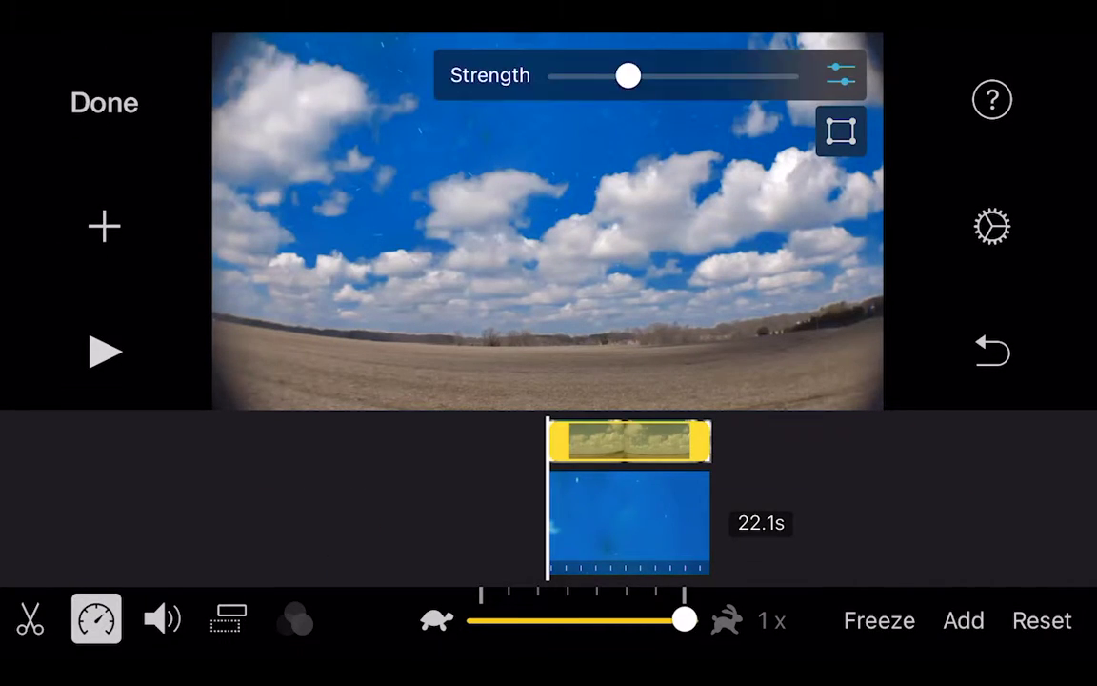
pyautogui.click(841, 75)
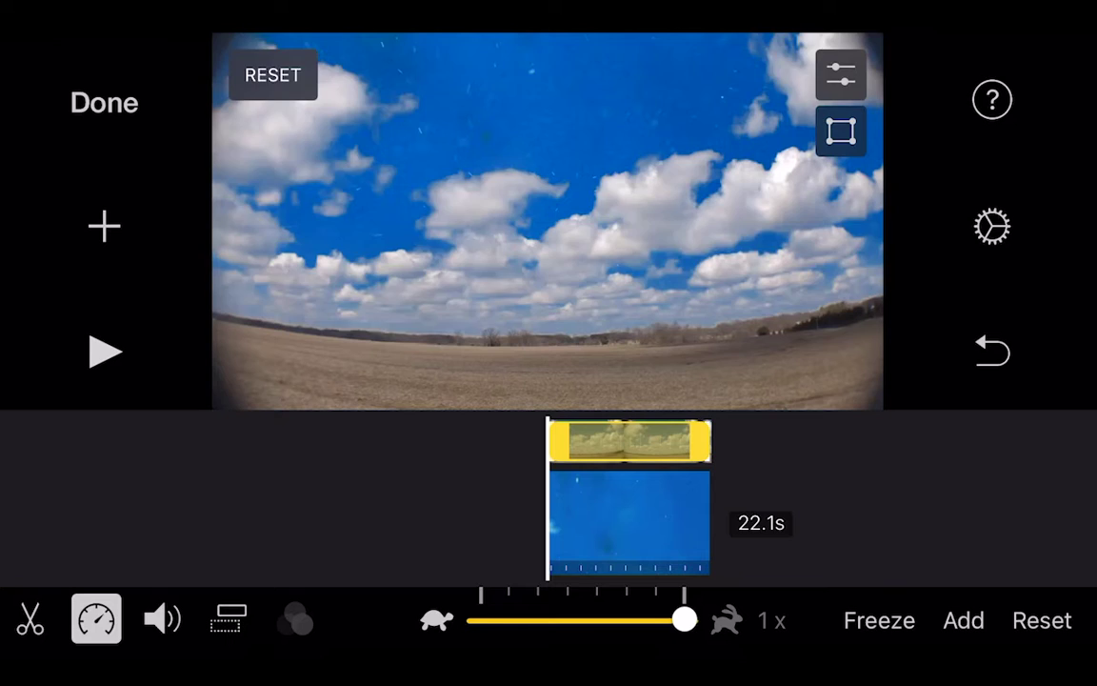
pyautogui.click(839, 74)
pyautogui.moveTo(627, 75); pyautogui.dragTo(721, 75)
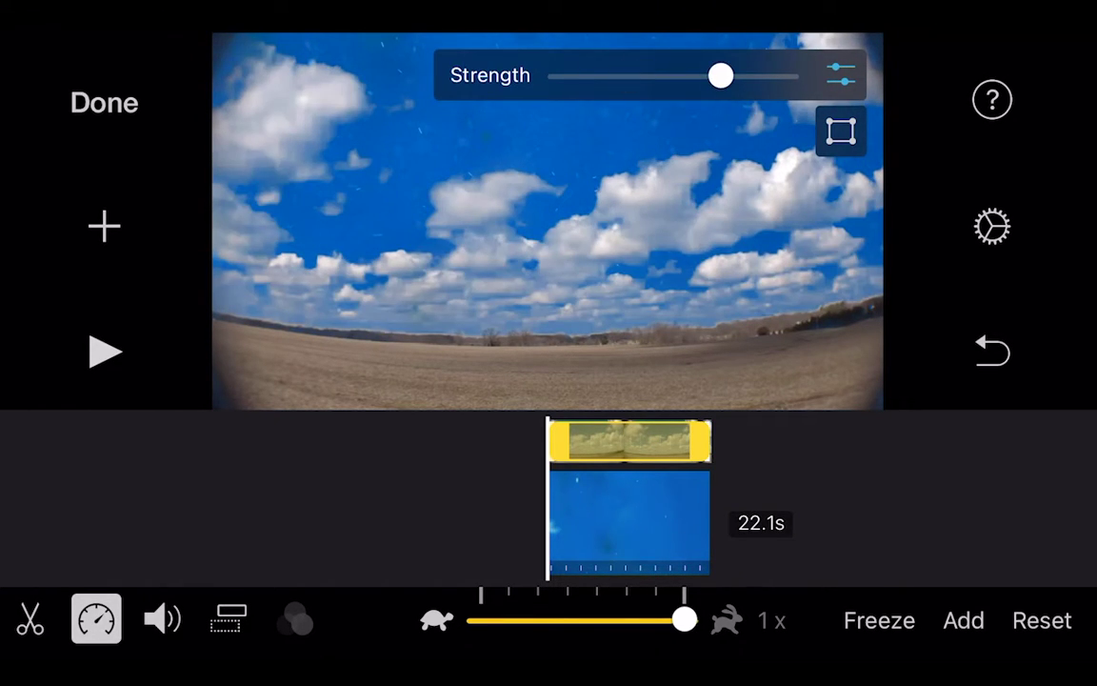
pyautogui.moveTo(721, 75)
pyautogui.mouseDown()
pyautogui.moveTo(627, 75)
pyautogui.moveTo(720, 76)
pyautogui.mouseUp()
pyautogui.click(841, 75)
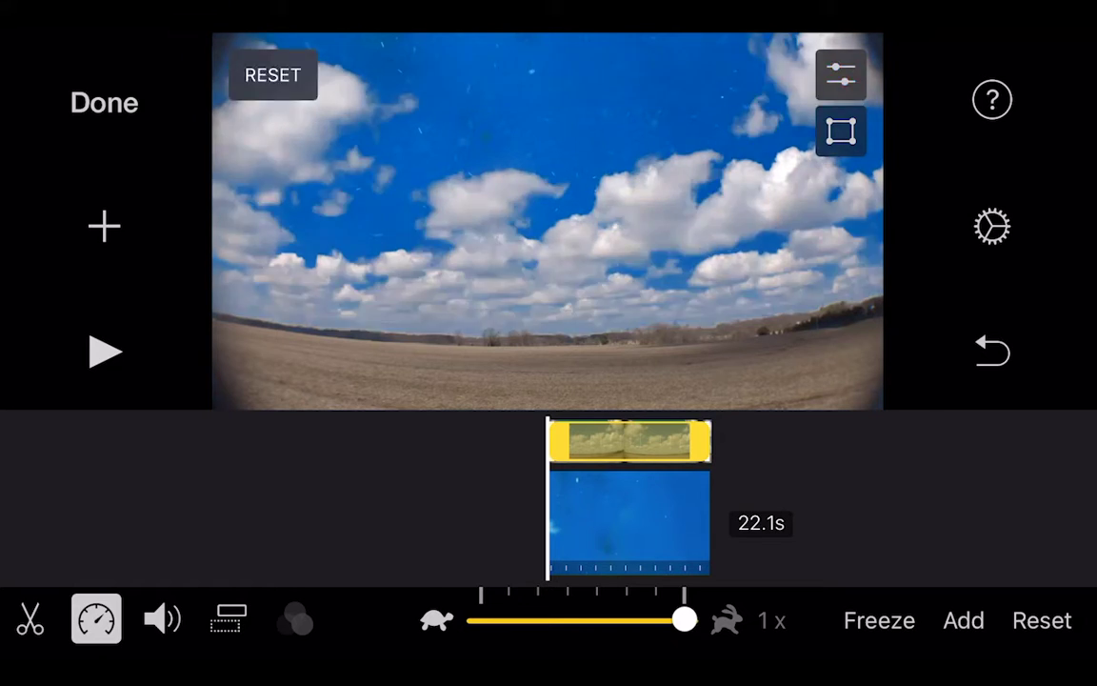
pyautogui.click(840, 75)
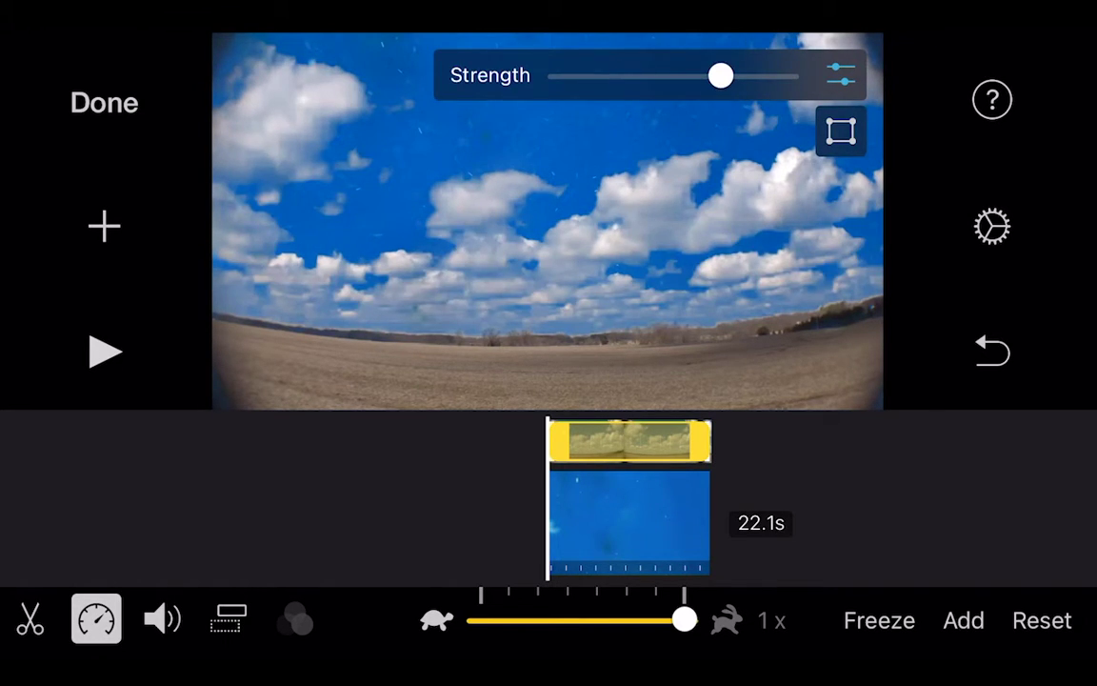
# Step: Scrub later and lower the blue-screen Strength, leaving it near the left end
pyautogui.moveTo(628, 514); pyautogui.dragTo(572, 514)
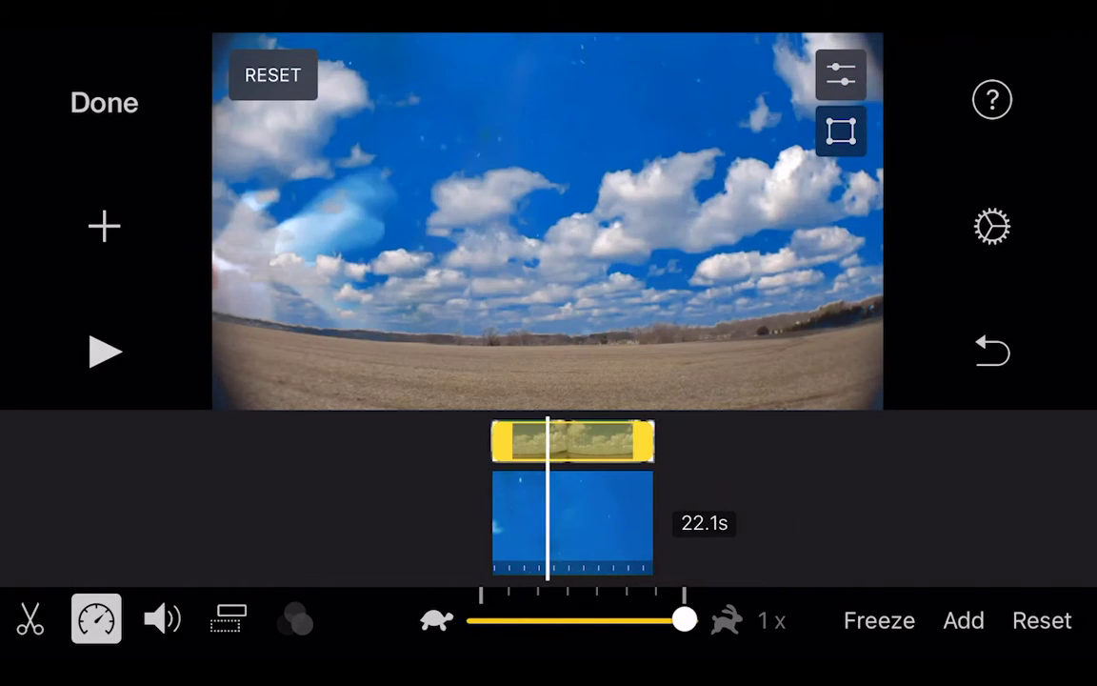
pyautogui.click(841, 76)
pyautogui.moveTo(721, 75); pyautogui.dragTo(631, 75)
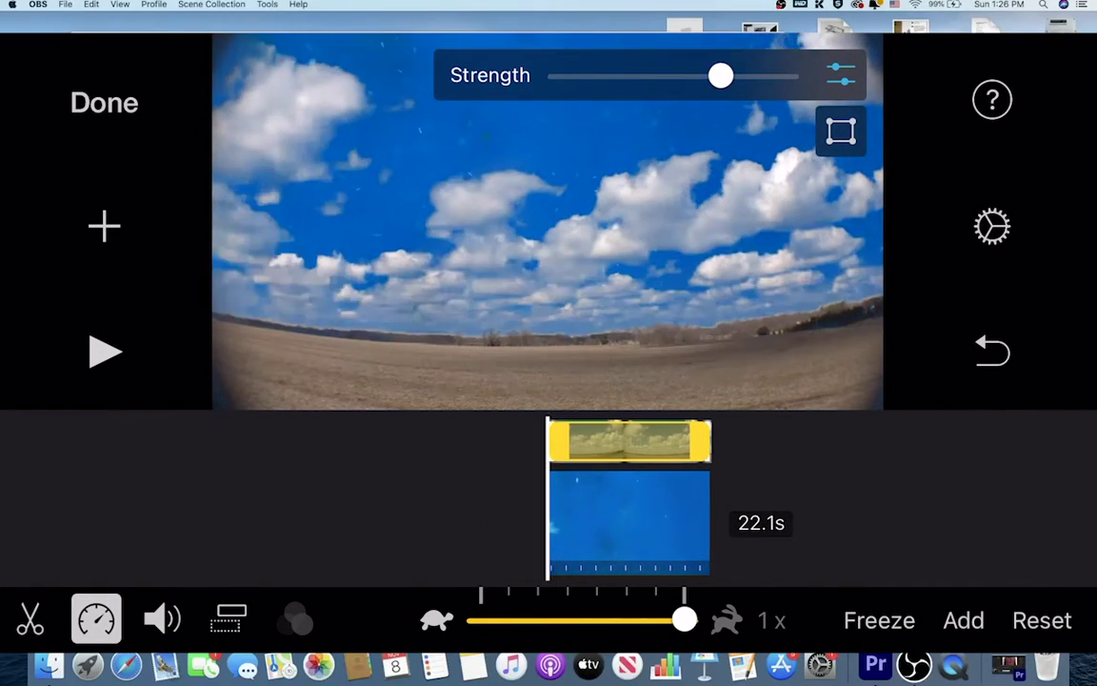
pyautogui.moveTo(720, 75); pyautogui.dragTo(631, 76)
pyautogui.click(841, 75)
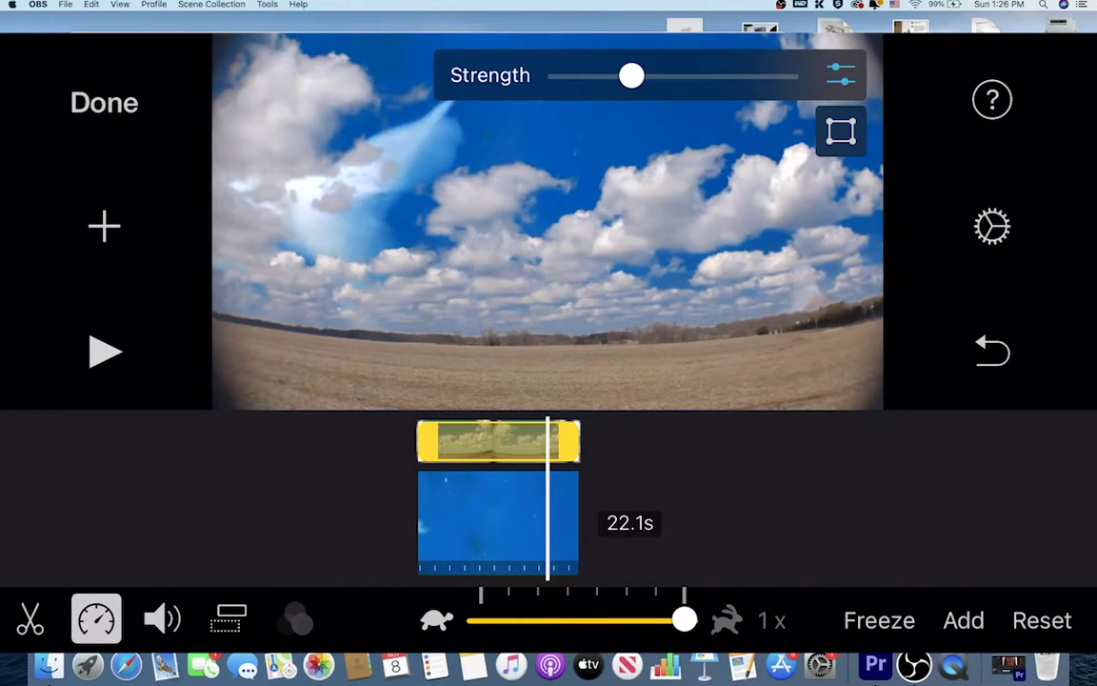
pyautogui.moveTo(631, 75); pyautogui.dragTo(560, 76)
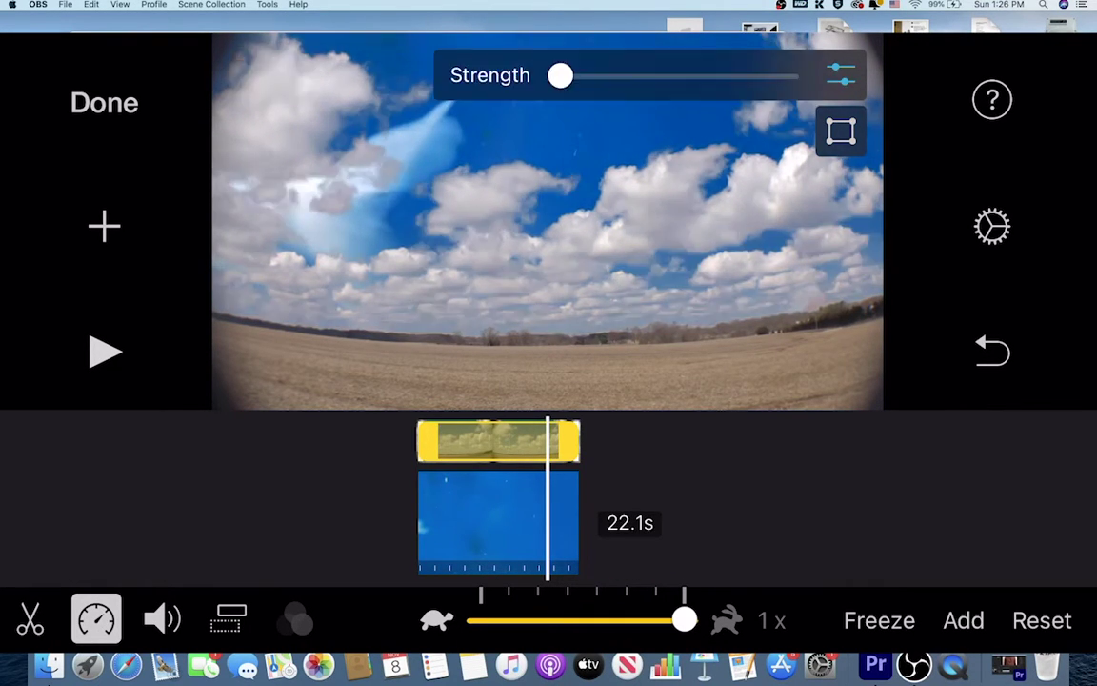
pyautogui.click(841, 75)
pyautogui.click(841, 75)
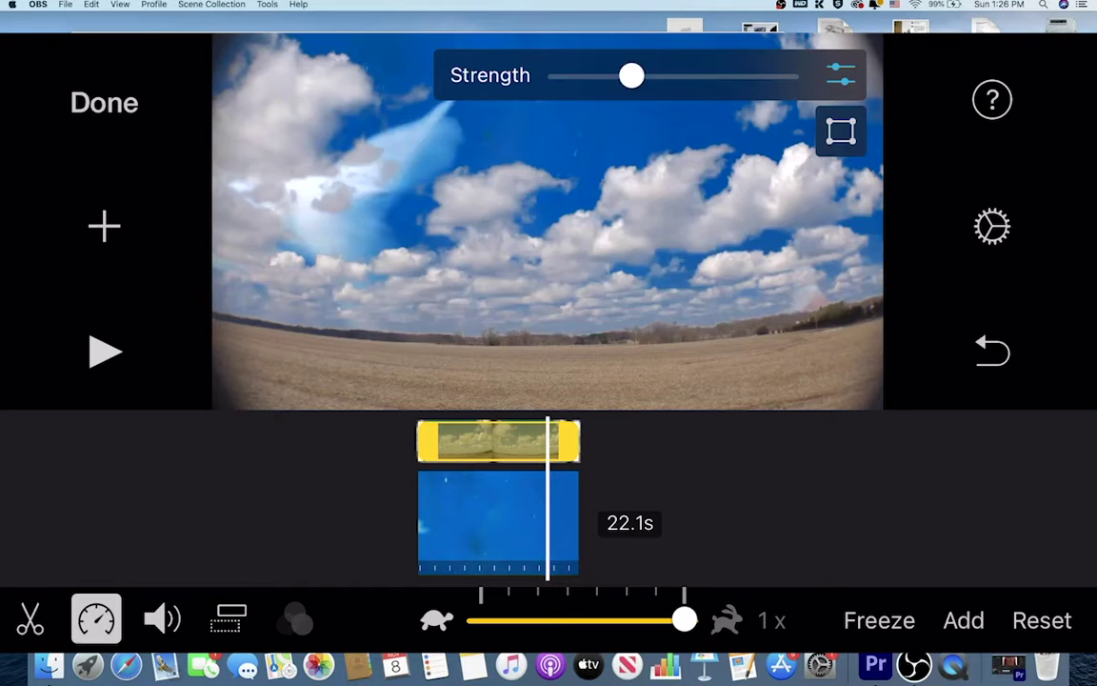
pyautogui.moveTo(631, 75); pyautogui.dragTo(560, 75)
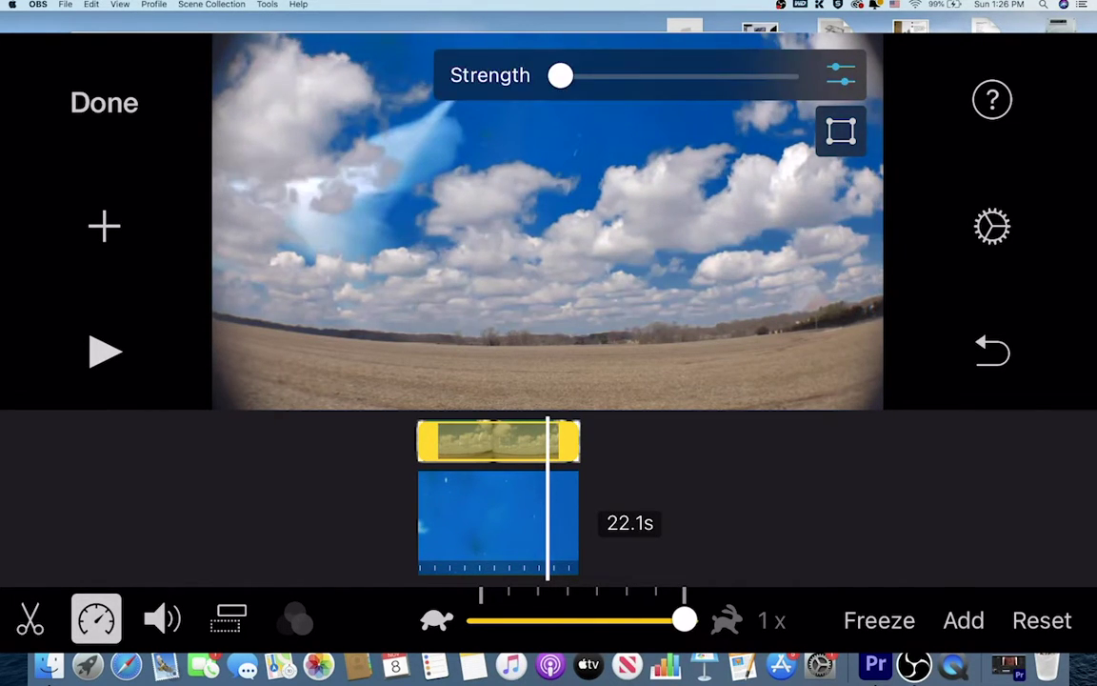
pyautogui.click(841, 75)
pyautogui.click(841, 75)
pyautogui.moveTo(560, 75)
pyautogui.mouseDown()
pyautogui.moveTo(631, 76)
pyautogui.moveTo(560, 76)
pyautogui.mouseUp()
pyautogui.click(841, 75)
pyautogui.click(841, 75)
pyautogui.moveTo(631, 75); pyautogui.dragTo(560, 75)
pyautogui.click(841, 75)
pyautogui.click(841, 75)
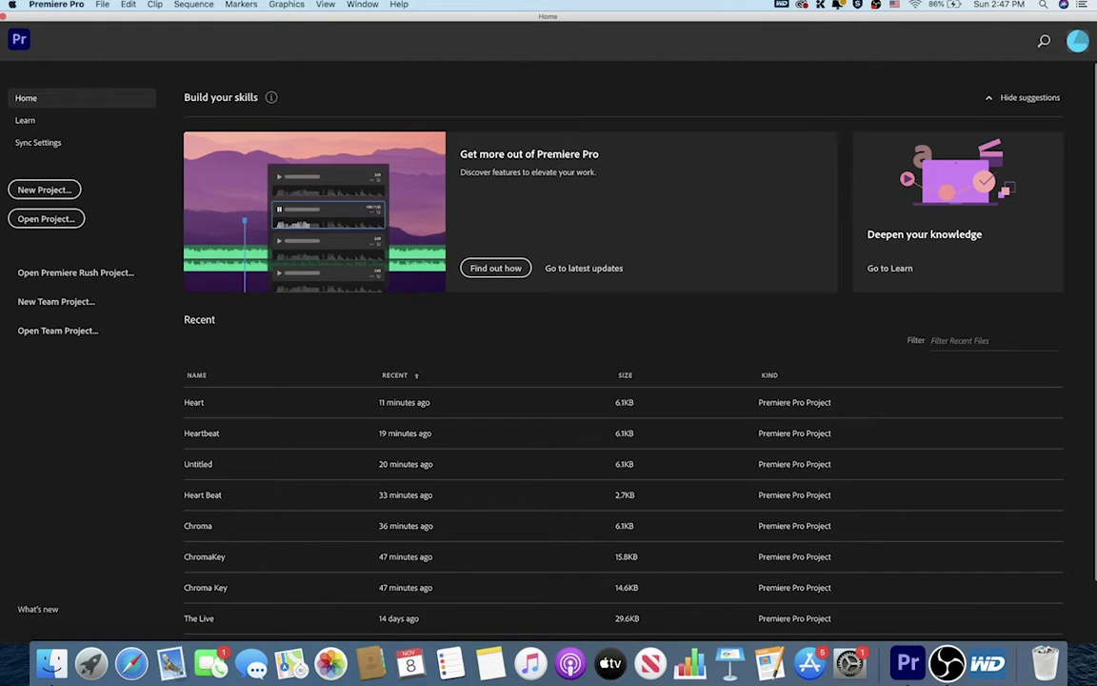
# Step: Create a new project named Heart, overwriting the existing Heart project
pyautogui.click(38, 190)
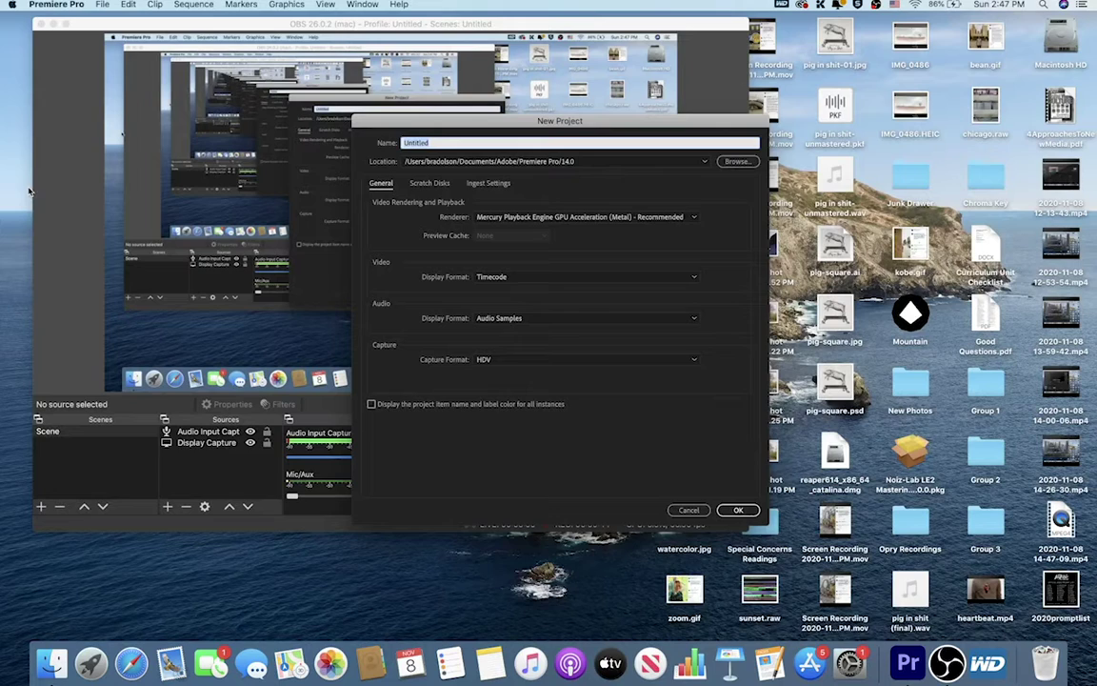
pyautogui.write('Heart')
pyautogui.press('Return')
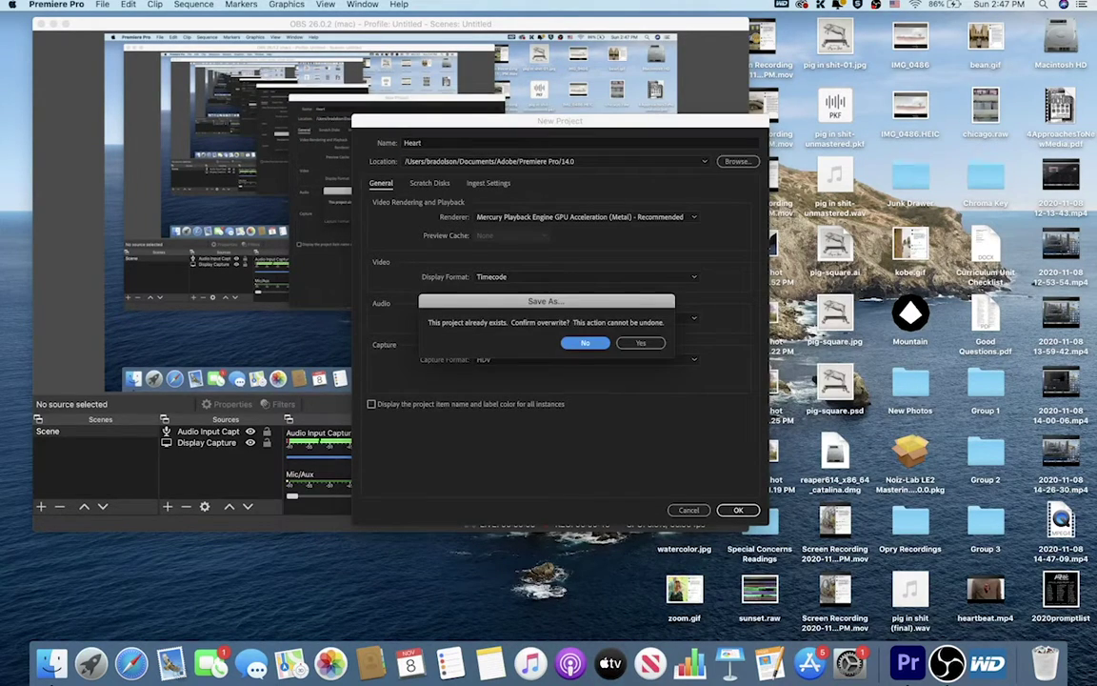
pyautogui.click(641, 344)
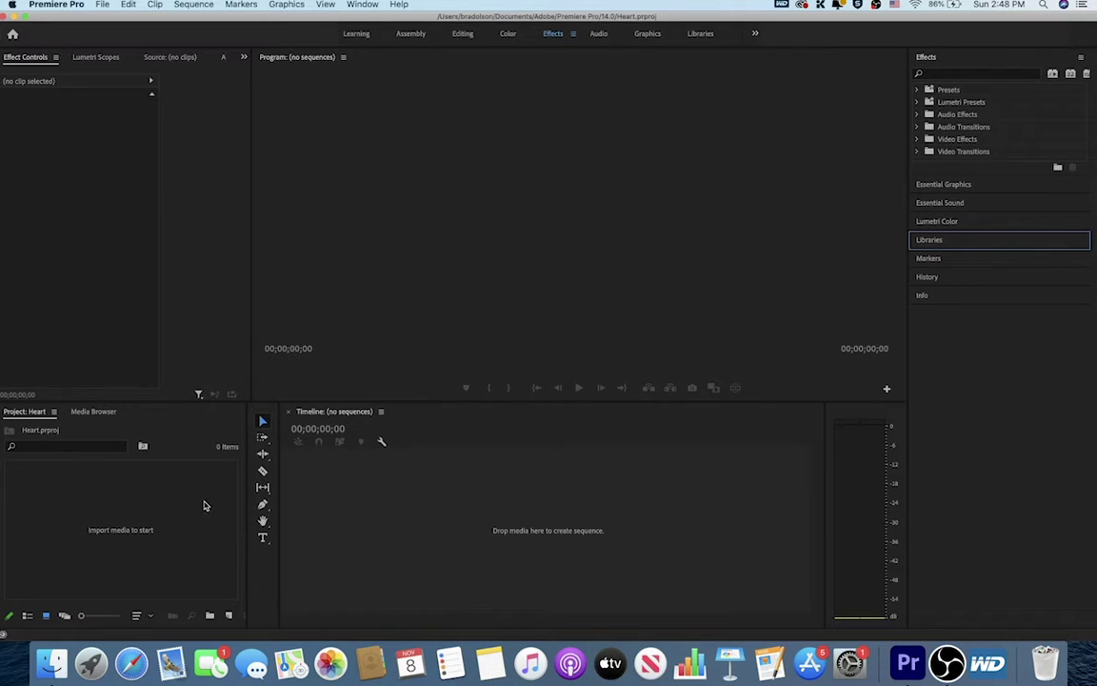
# Step: Try importing media from the empty Project panel, cancelling the first file browser
pyautogui.click(110, 527)
pyautogui.doubleClick(110, 526)
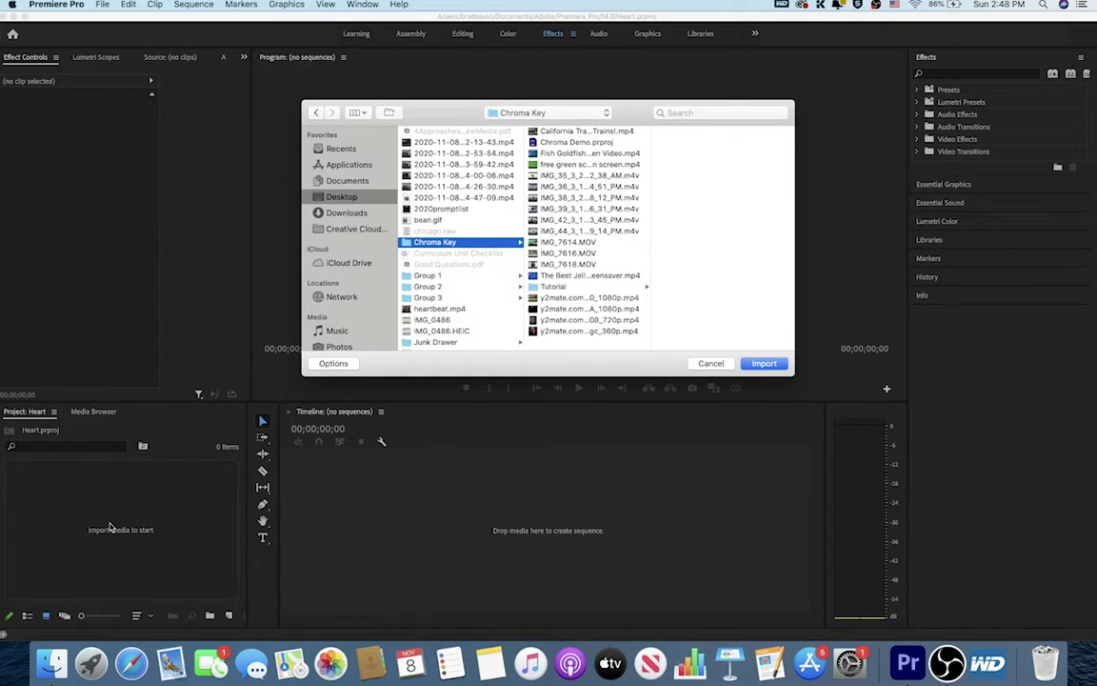
pyautogui.click(711, 363)
pyautogui.rightClick(191, 449)
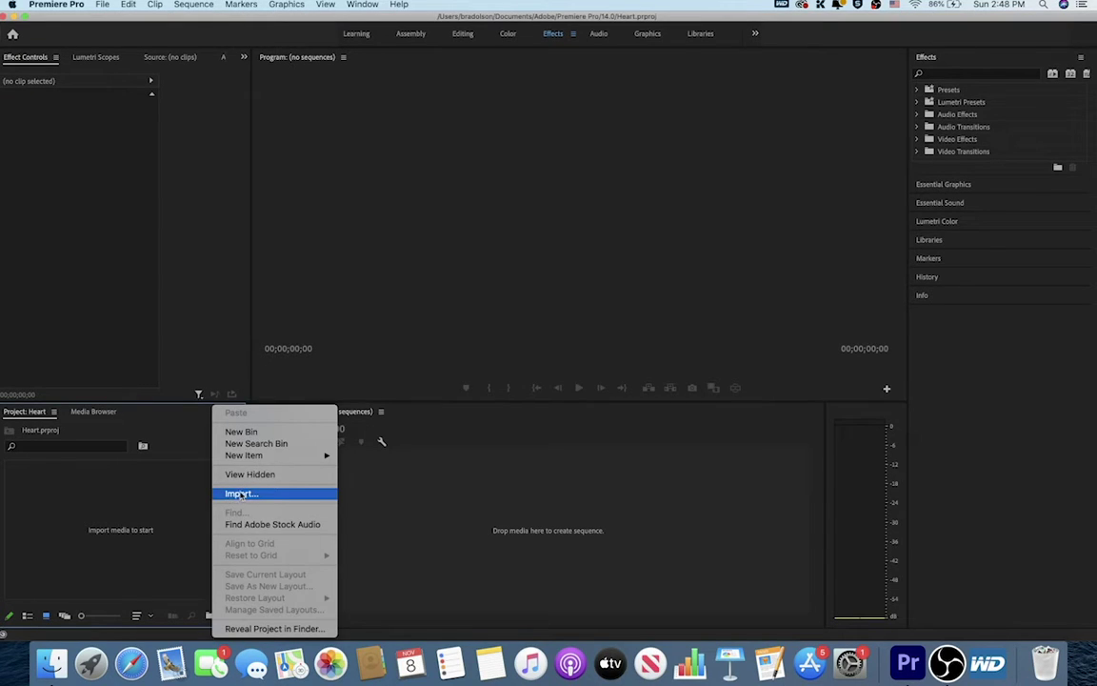
pyautogui.click(242, 492)
# Step: Import IMG_7618.MOV and the heart_beat_loop video from the Chroma Key folder via File > Import
pyautogui.click(102, 4)
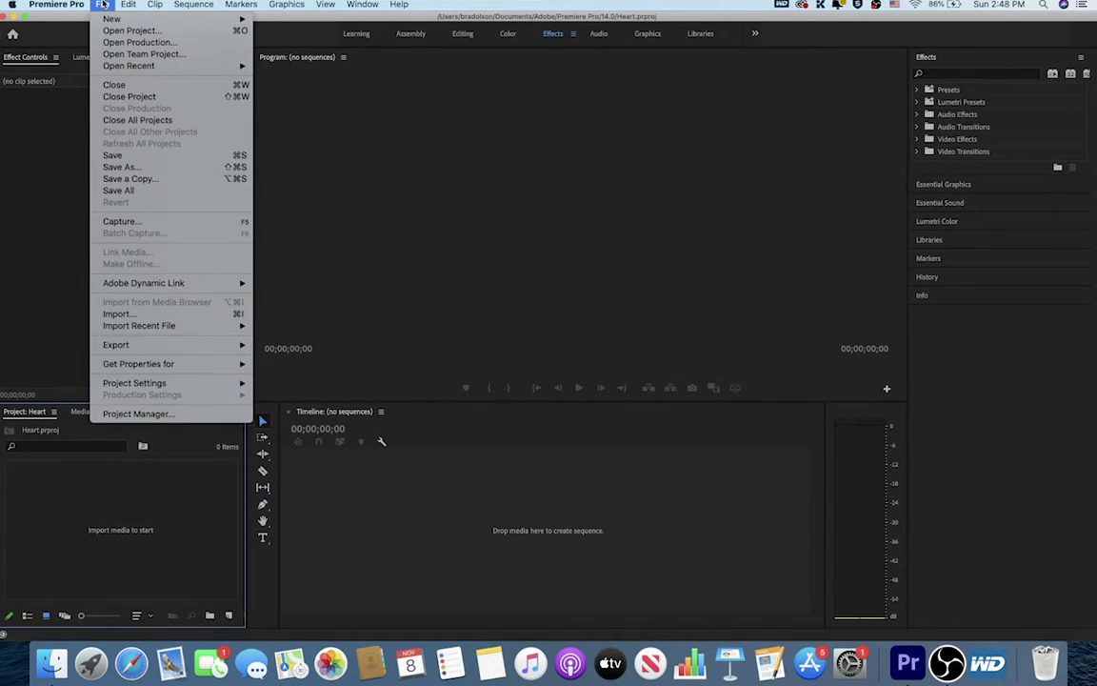
pyautogui.click(136, 315)
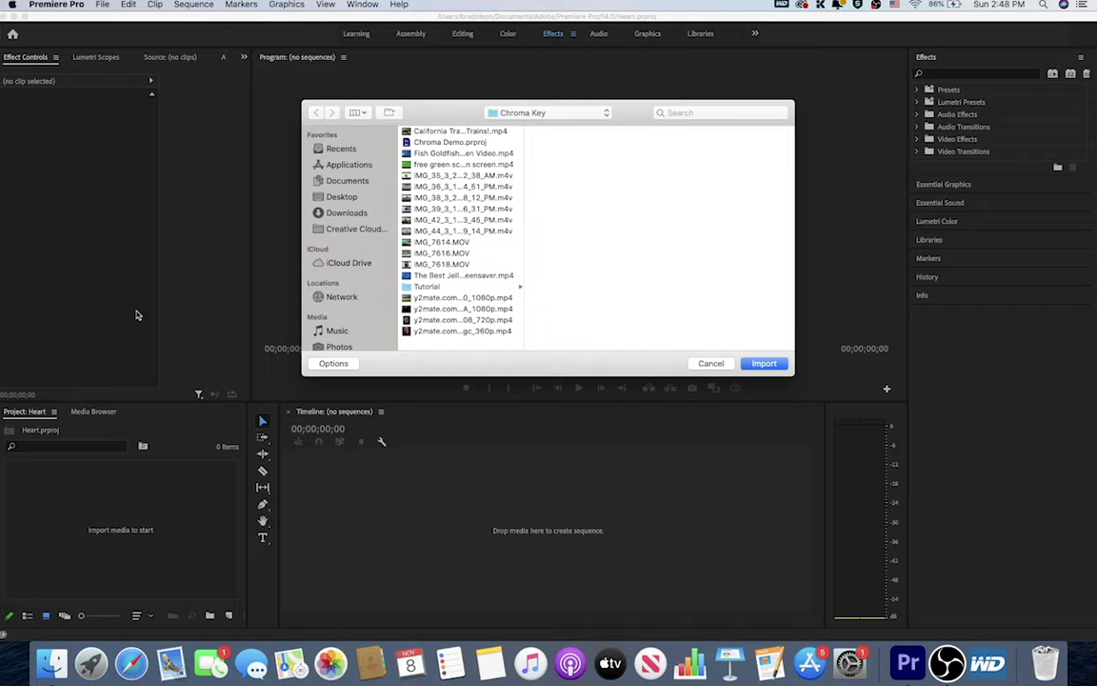
pyautogui.click(447, 265)
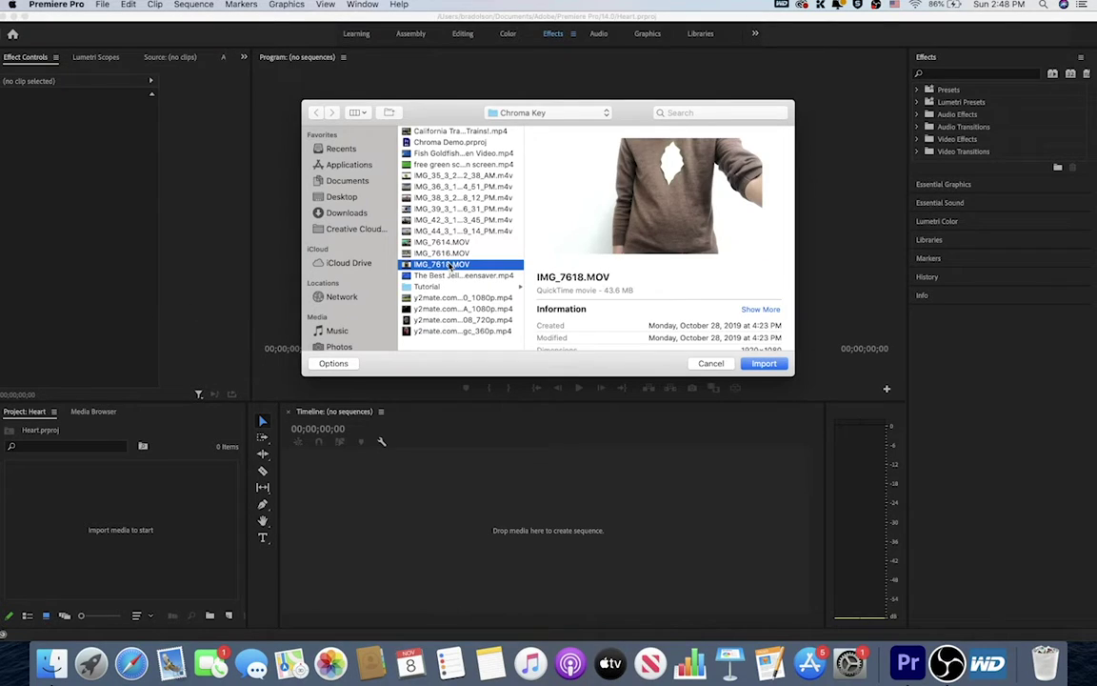
pyautogui.moveTo(666, 192)
pyautogui.click(478, 331)
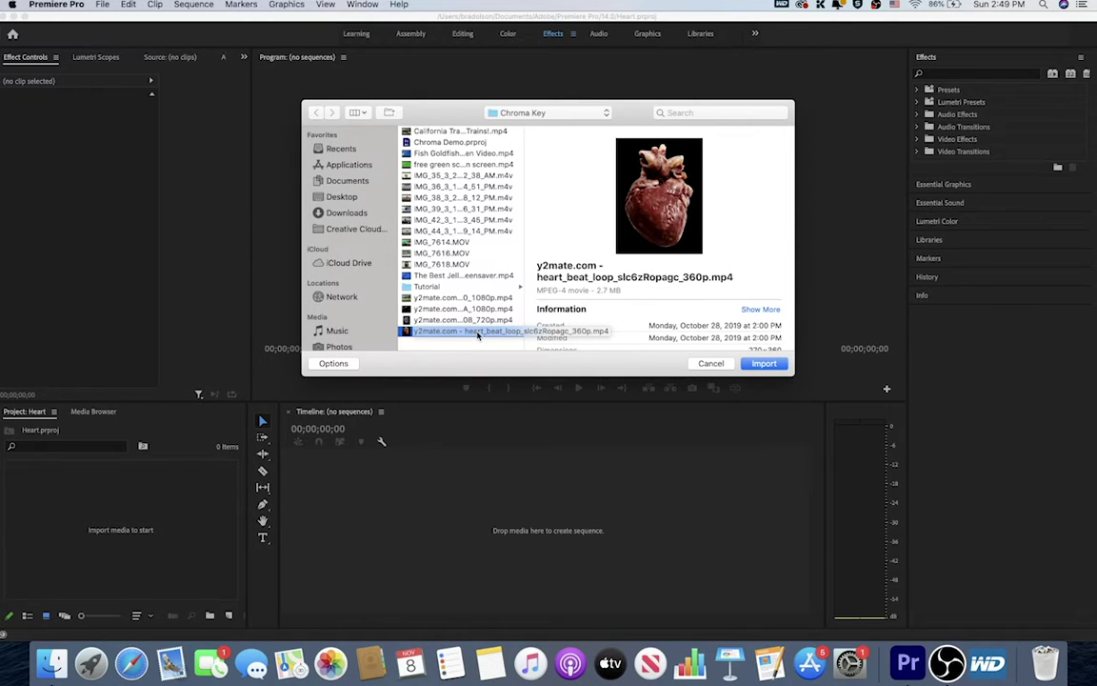
pyautogui.click(422, 265)
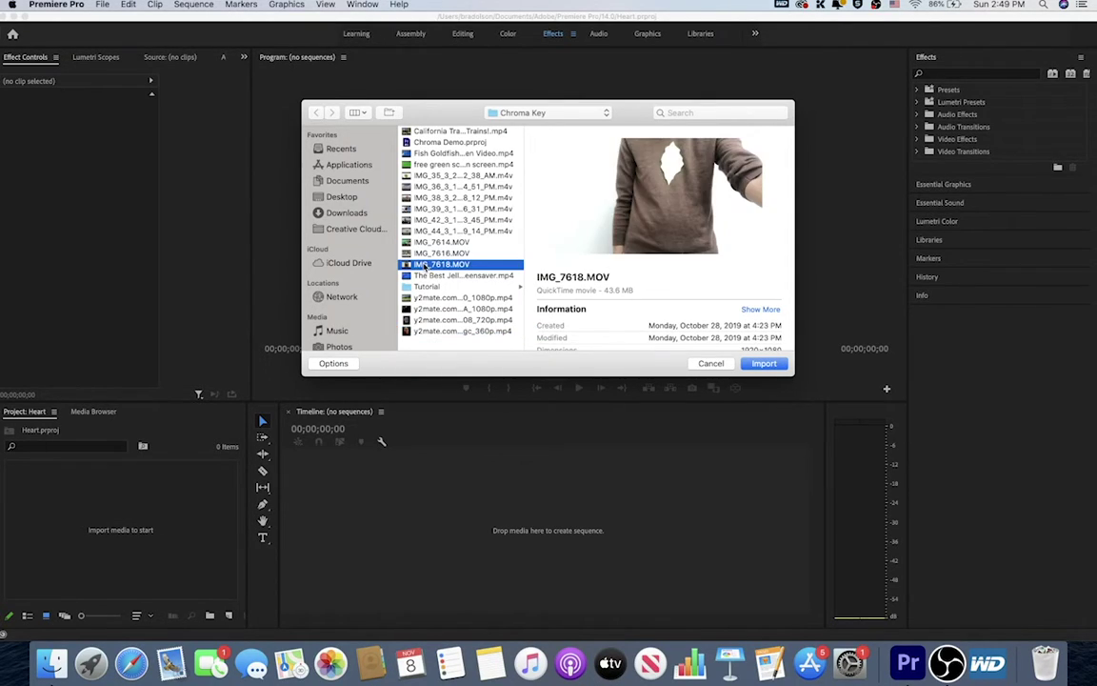
pyautogui.keyDown('super'); pyautogui.click(439, 331); pyautogui.keyUp('super')
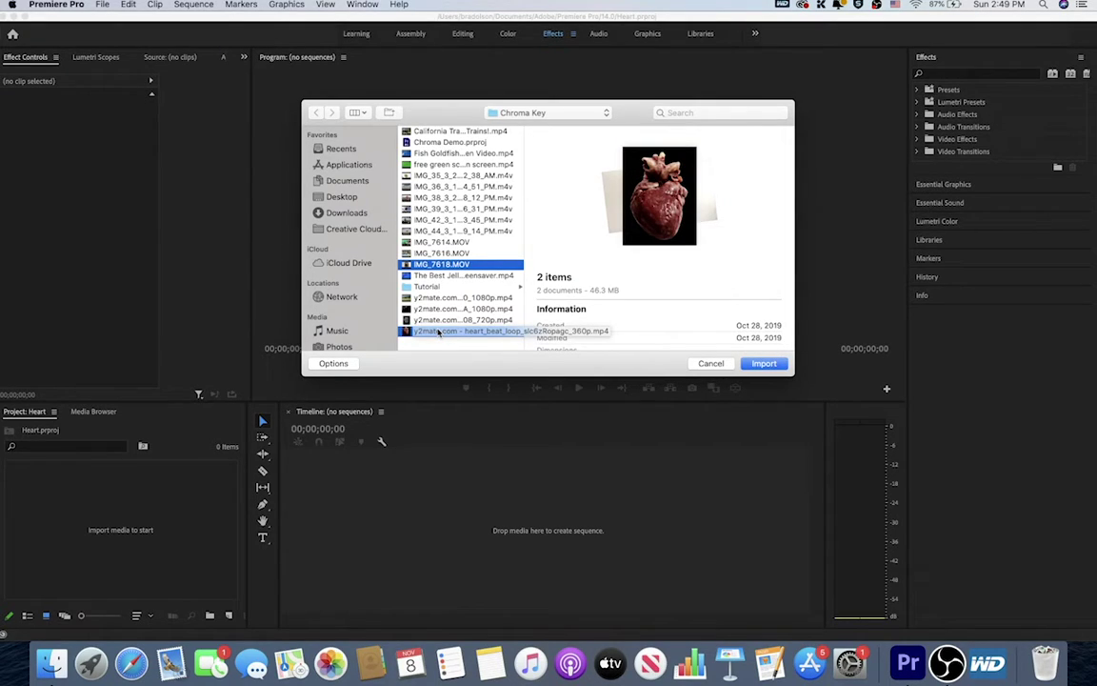
pyautogui.click(761, 364)
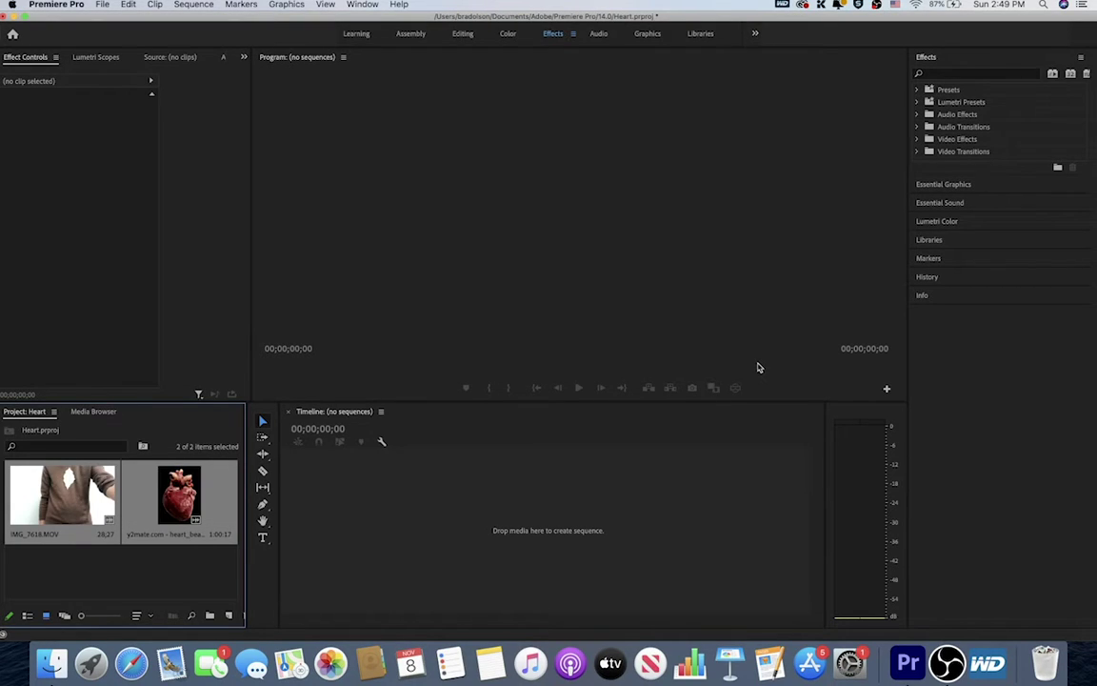
pyautogui.click(74, 580)
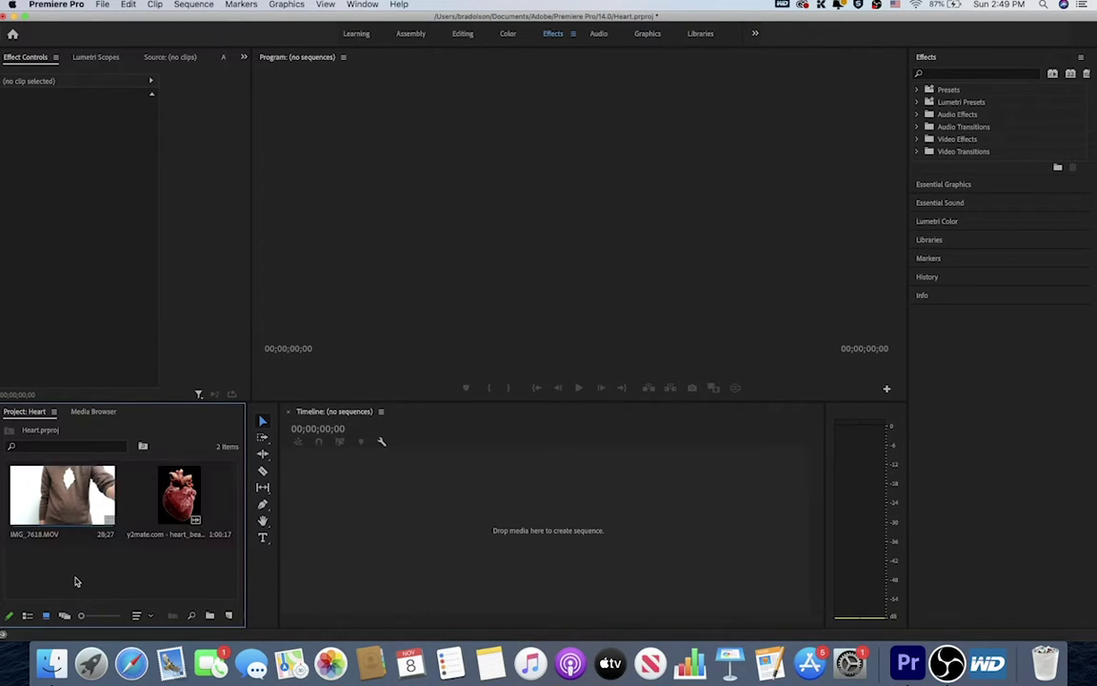
pyautogui.rightClick(75, 501)
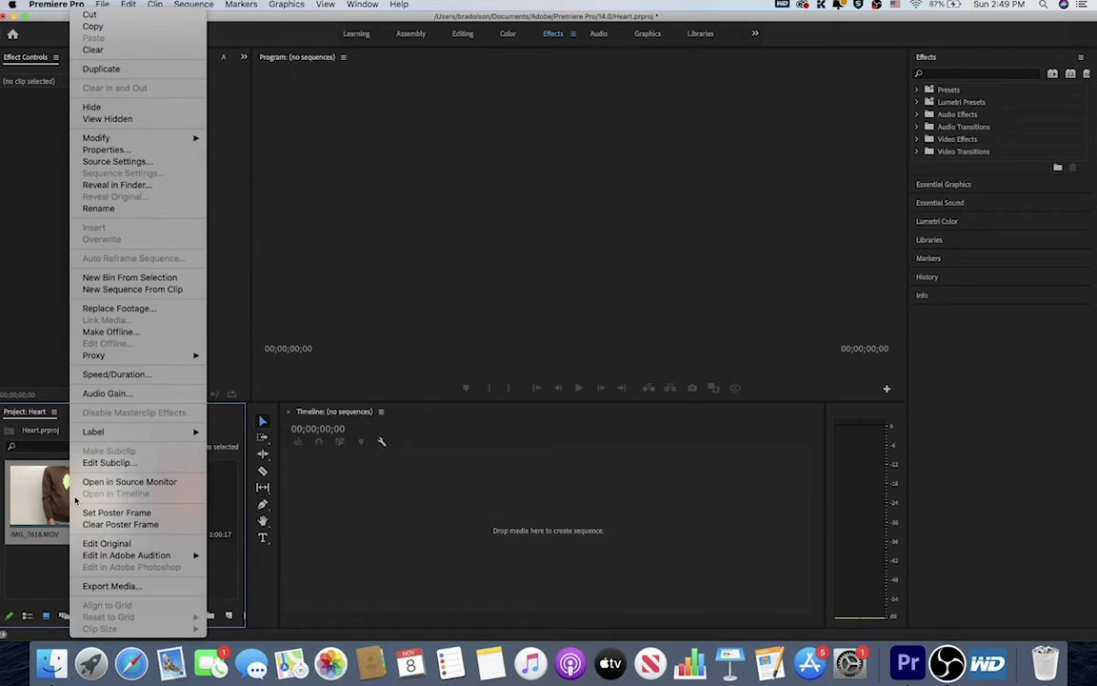
# Step: Make a new IMG_7618 sequence from the sweater clip and scrub to a later frame
pyautogui.click(124, 290)
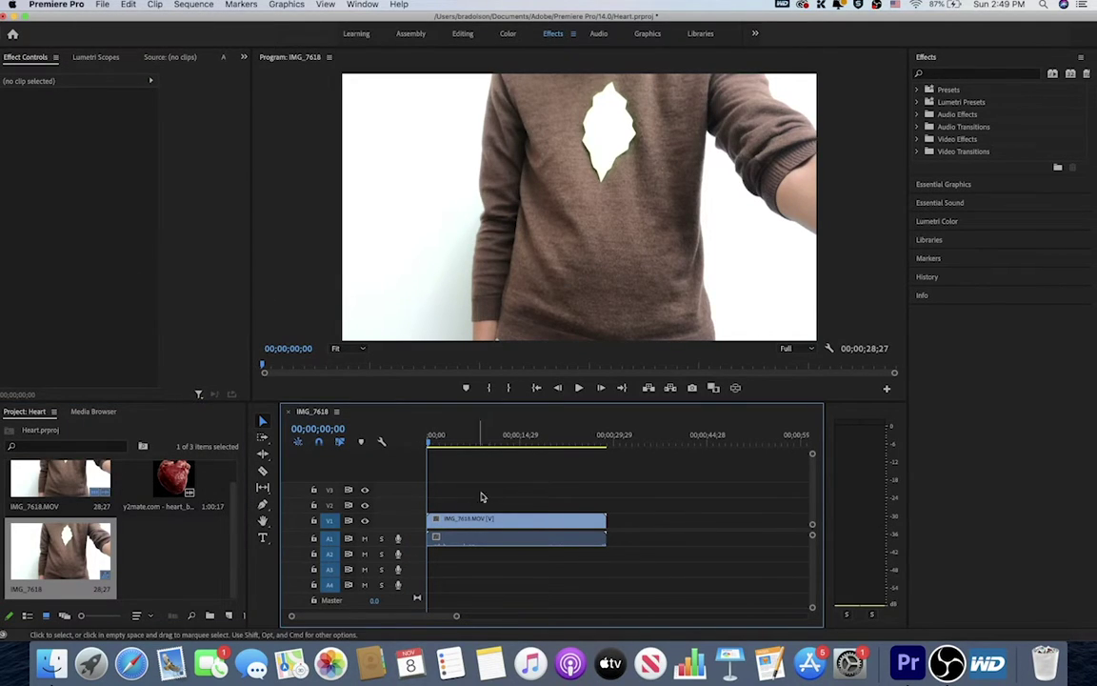
pyautogui.moveTo(430, 443); pyautogui.dragTo(525, 431)
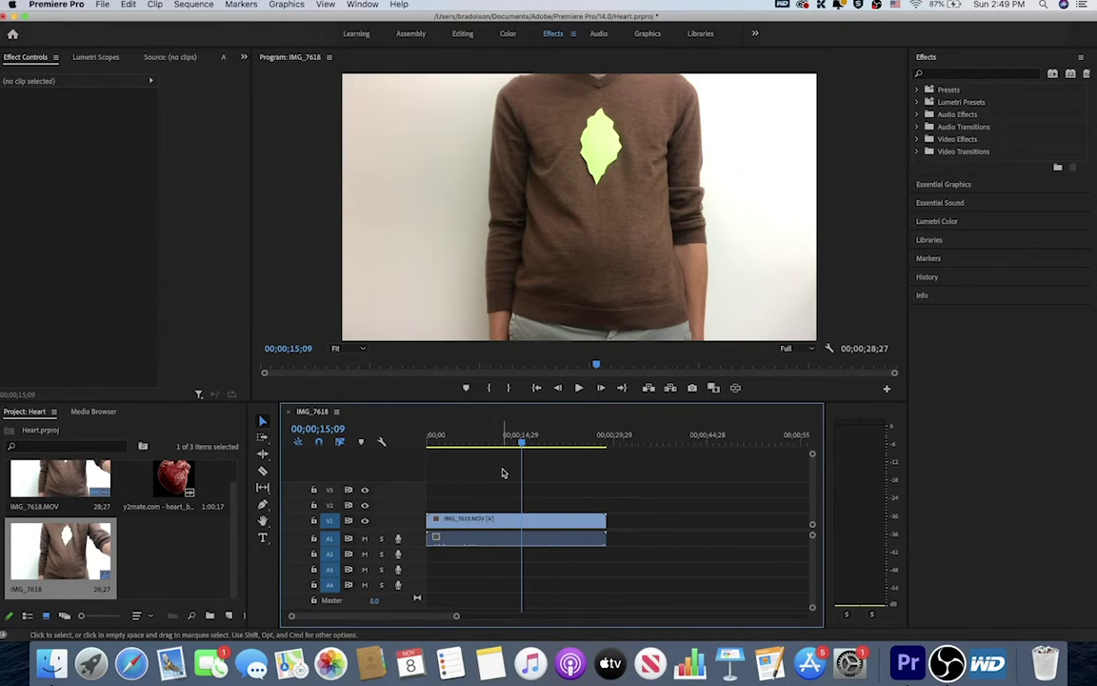
# Step: Trim about five seconds off the sweater clip's start and shorten its end, leaving 9;19
pyautogui.moveTo(521, 435); pyautogui.dragTo(474, 442)
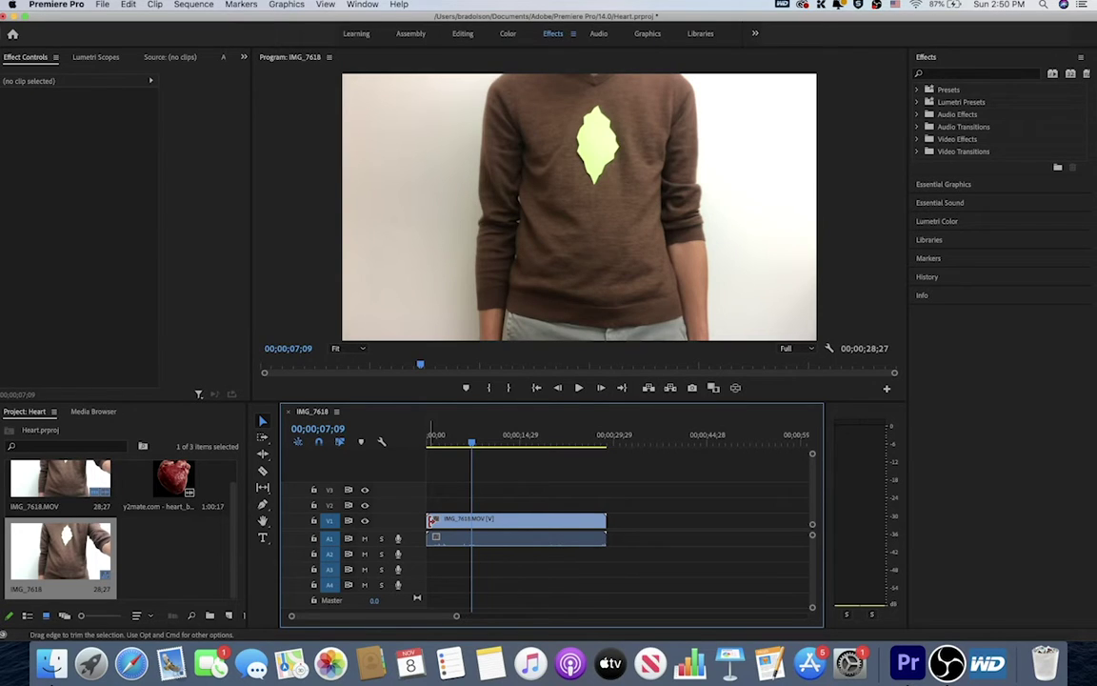
pyautogui.moveTo(431, 519); pyautogui.dragTo(473, 529)
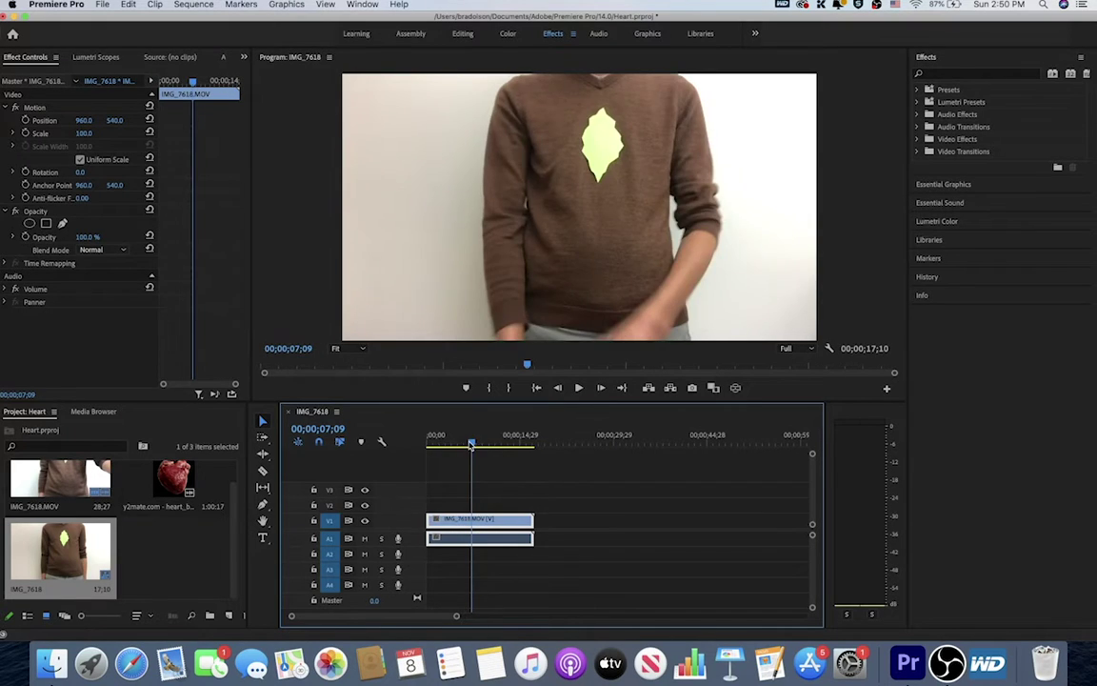
pyautogui.press('Home')
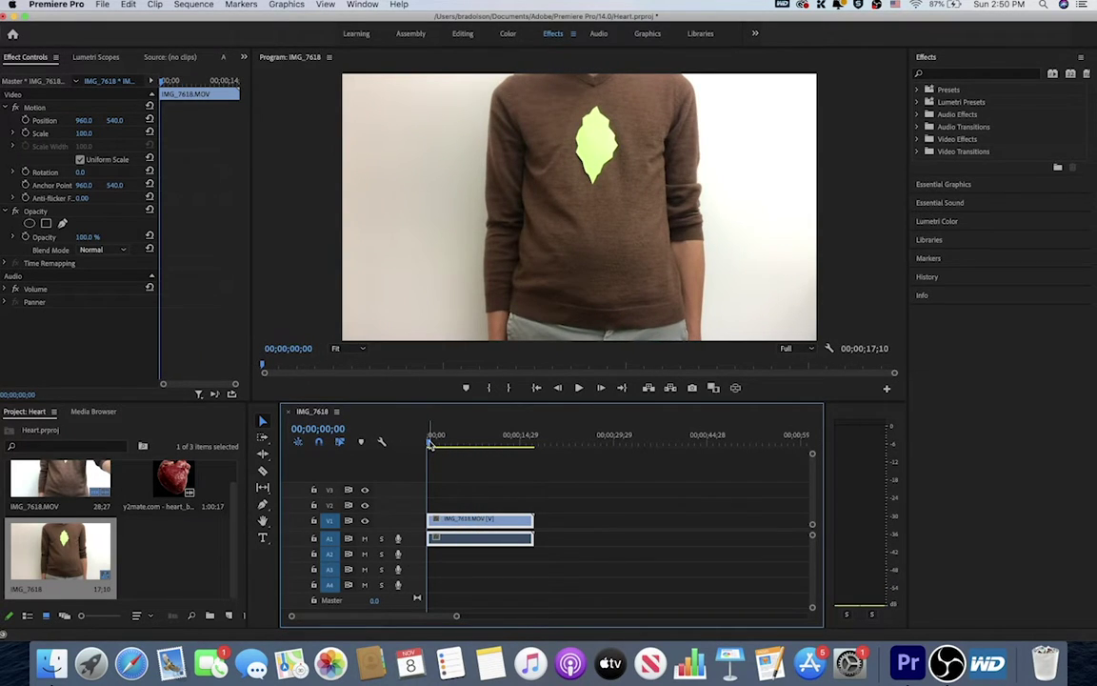
pyautogui.click(437, 445)
pyautogui.moveTo(439, 445); pyautogui.dragTo(458, 445)
pyautogui.moveTo(533, 519); pyautogui.dragTo(481, 514)
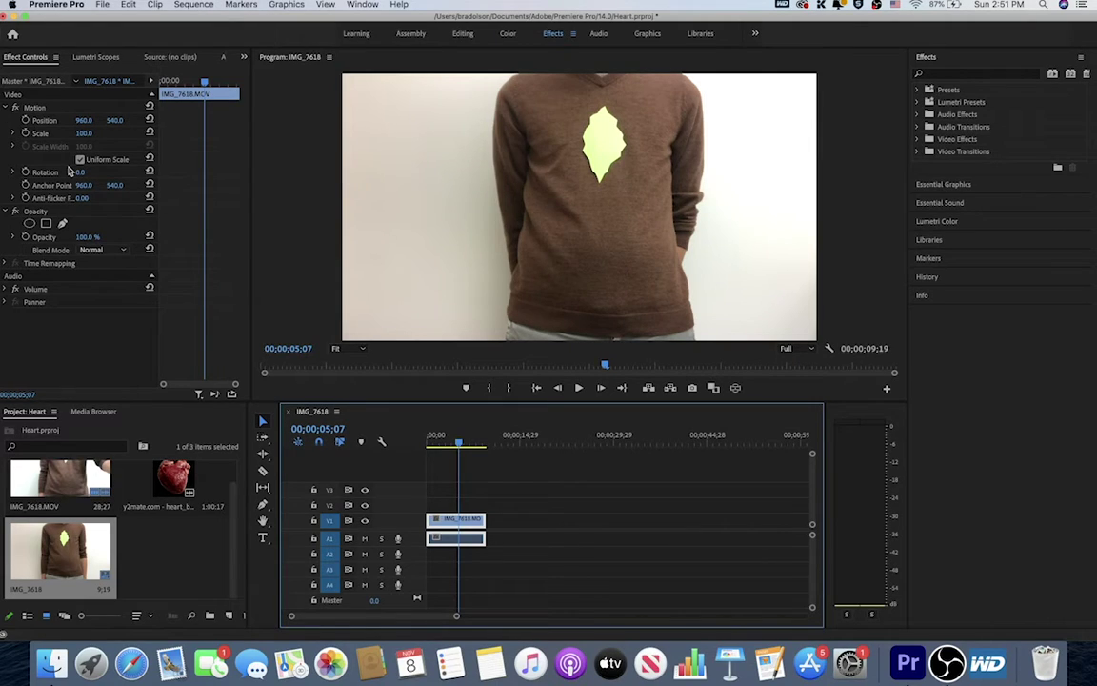
# Step: Scale the sweater clip to 181 and reposition it to 816, 957 to centre the cutout
pyautogui.click(363, 4)
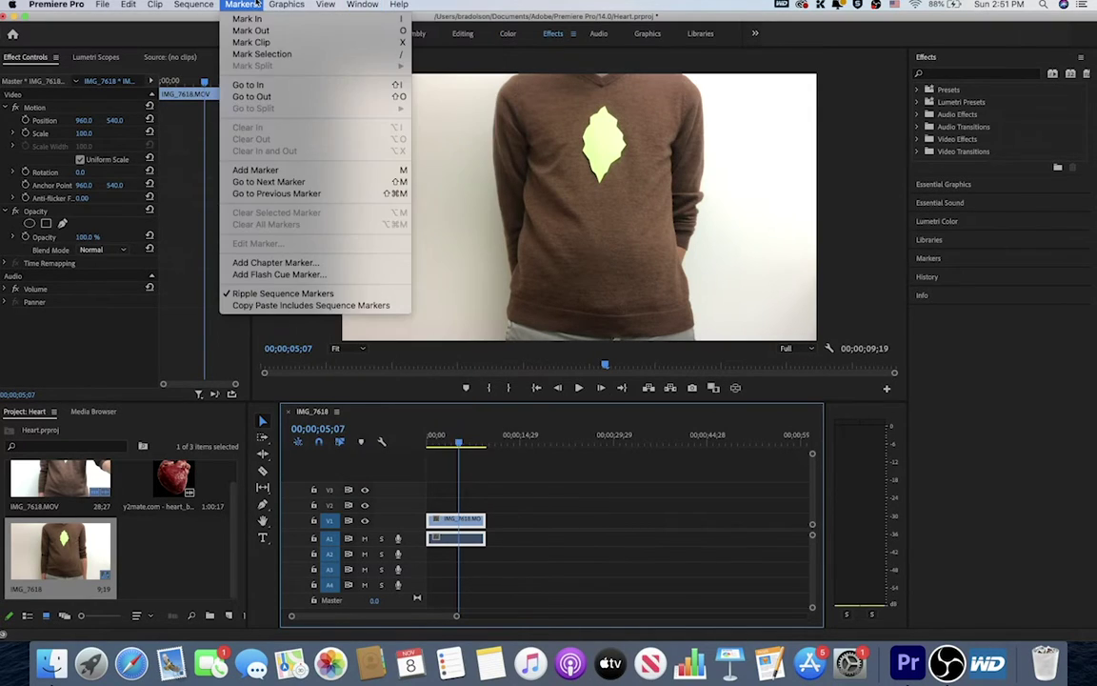
pyautogui.click(367, 4)
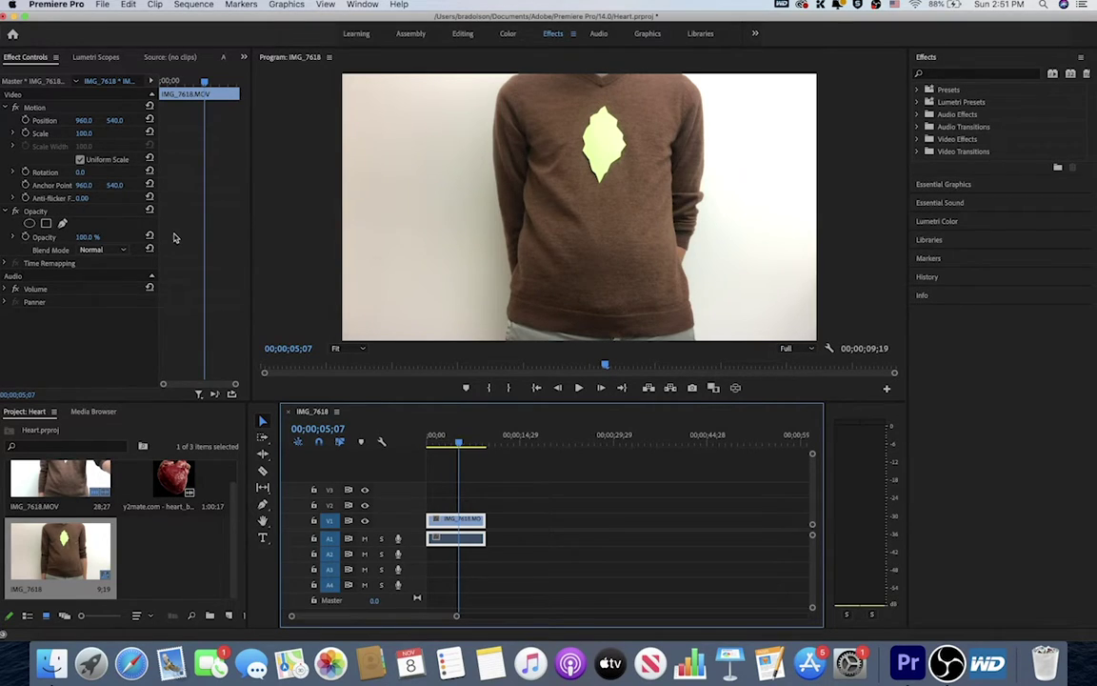
pyautogui.click(76, 124)
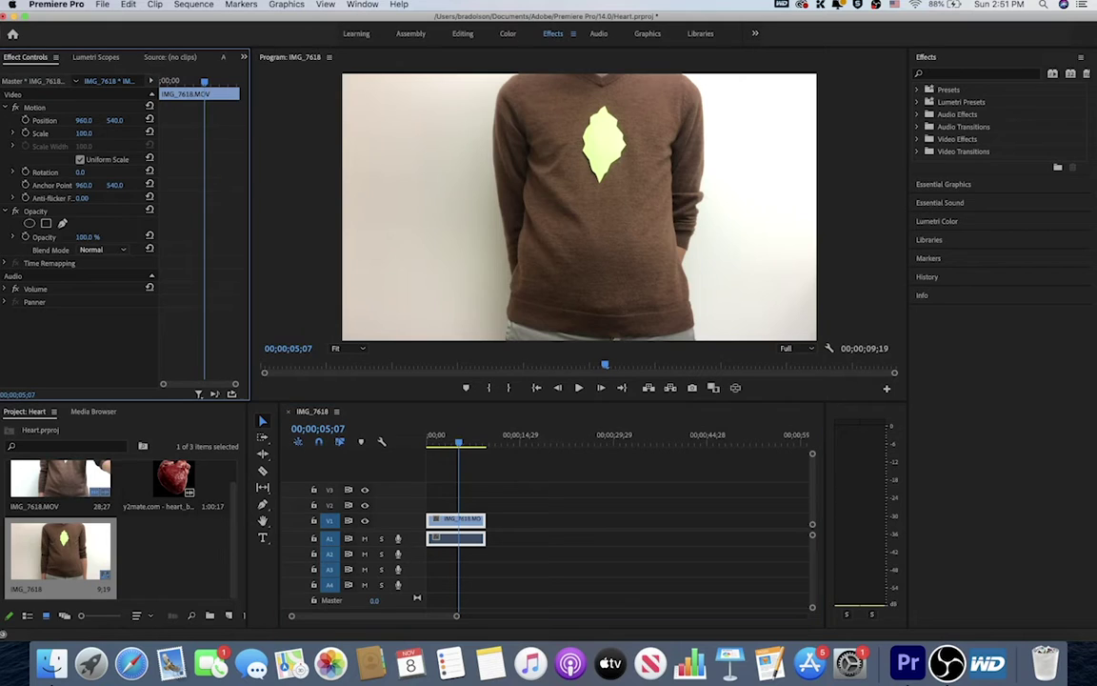
pyautogui.moveTo(83, 133); pyautogui.dragTo(161, 133)
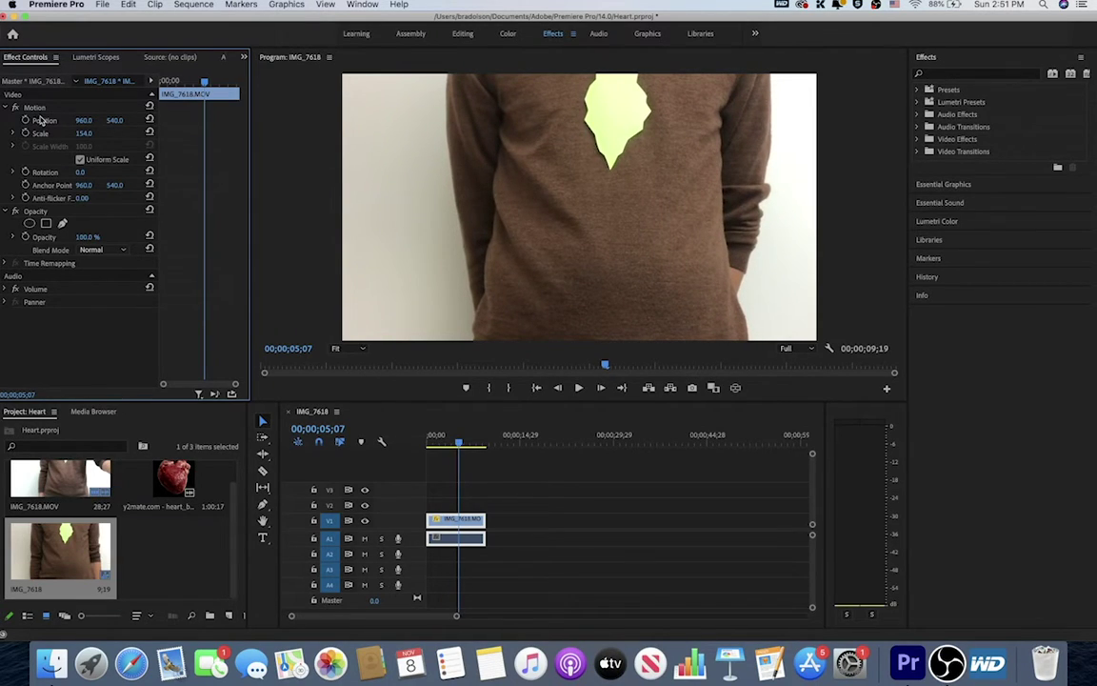
pyautogui.moveTo(83, 122); pyautogui.dragTo(48, 122)
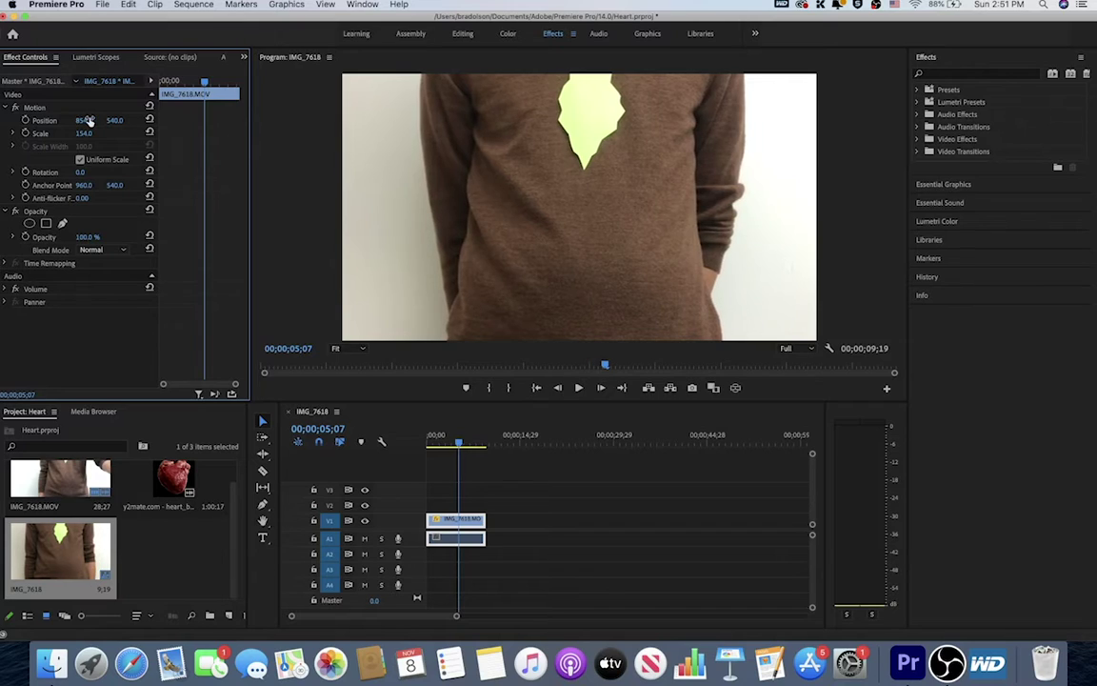
pyautogui.moveTo(114, 120)
pyautogui.mouseDown()
pyautogui.moveTo(137, 120)
pyautogui.moveTo(118, 121)
pyautogui.mouseUp()
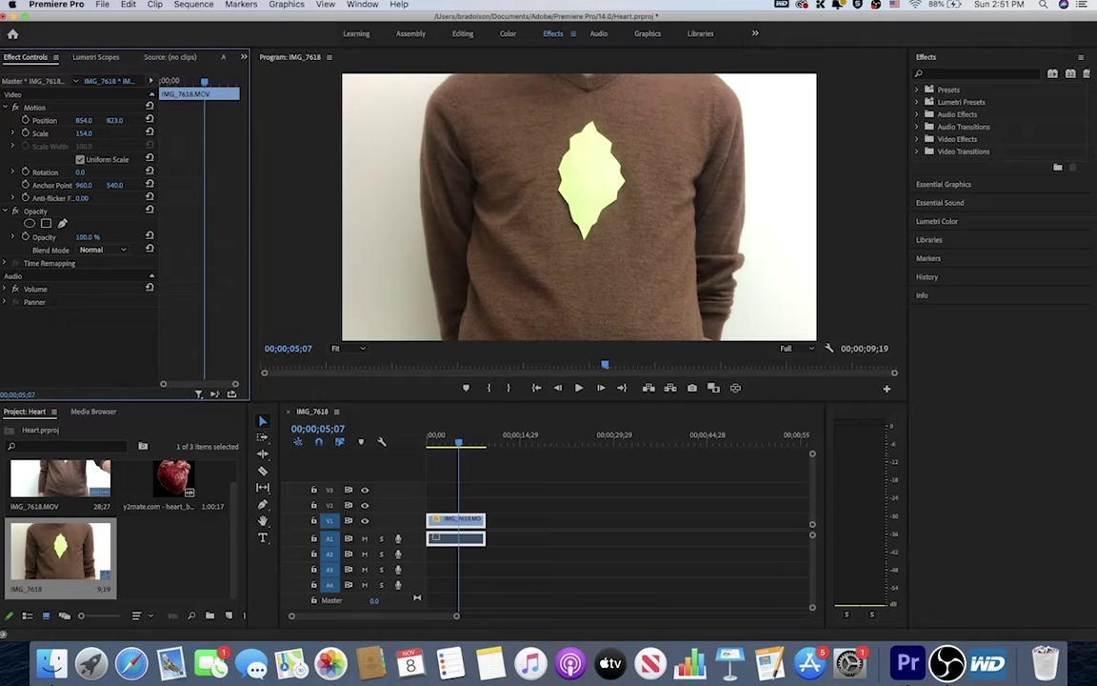
pyautogui.click(83, 133)
pyautogui.write('181')
pyautogui.press('Return')
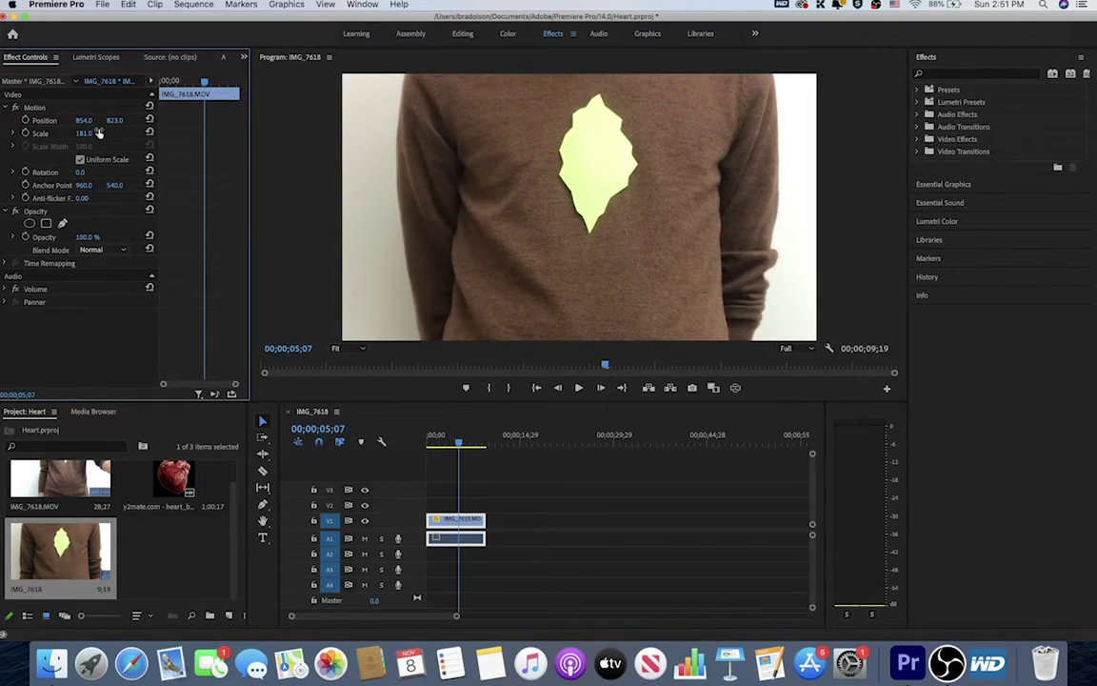
pyautogui.moveTo(114, 121); pyautogui.dragTo(199, 121)
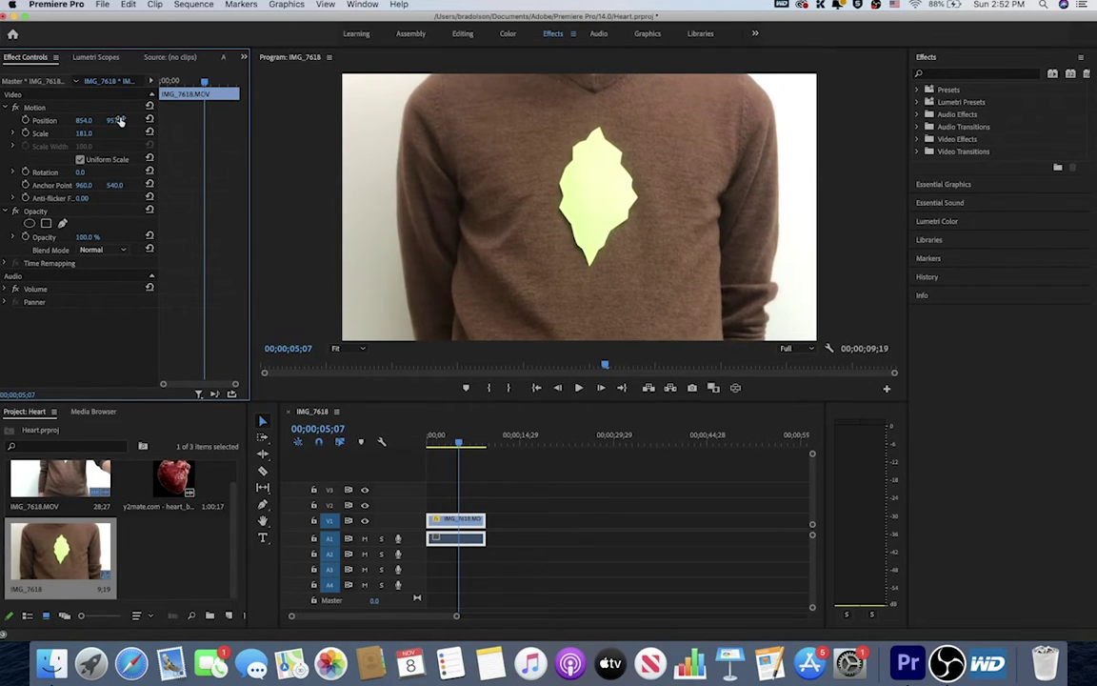
pyautogui.moveTo(82, 121)
pyautogui.mouseDown()
pyautogui.moveTo(38, 121)
pyautogui.moveTo(88, 121)
pyautogui.mouseUp()
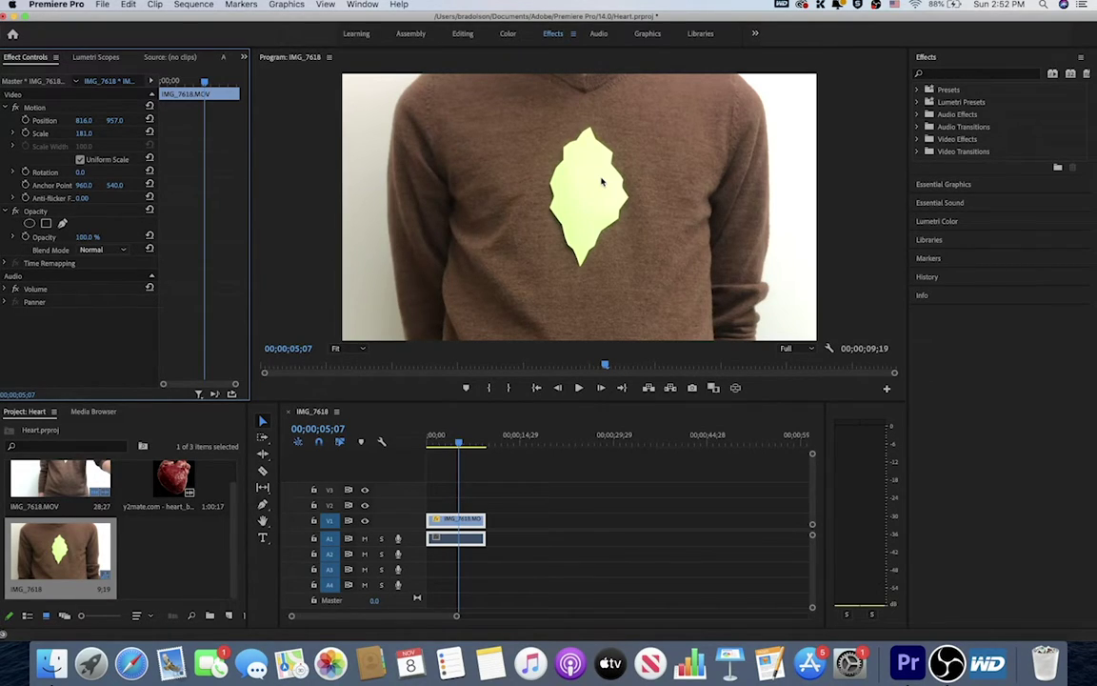
# Step: Move the sweater clip up to V2 and place the heart loop clip on V1
pyautogui.click(448, 524)
pyautogui.moveTo(447, 524); pyautogui.dragTo(434, 554)
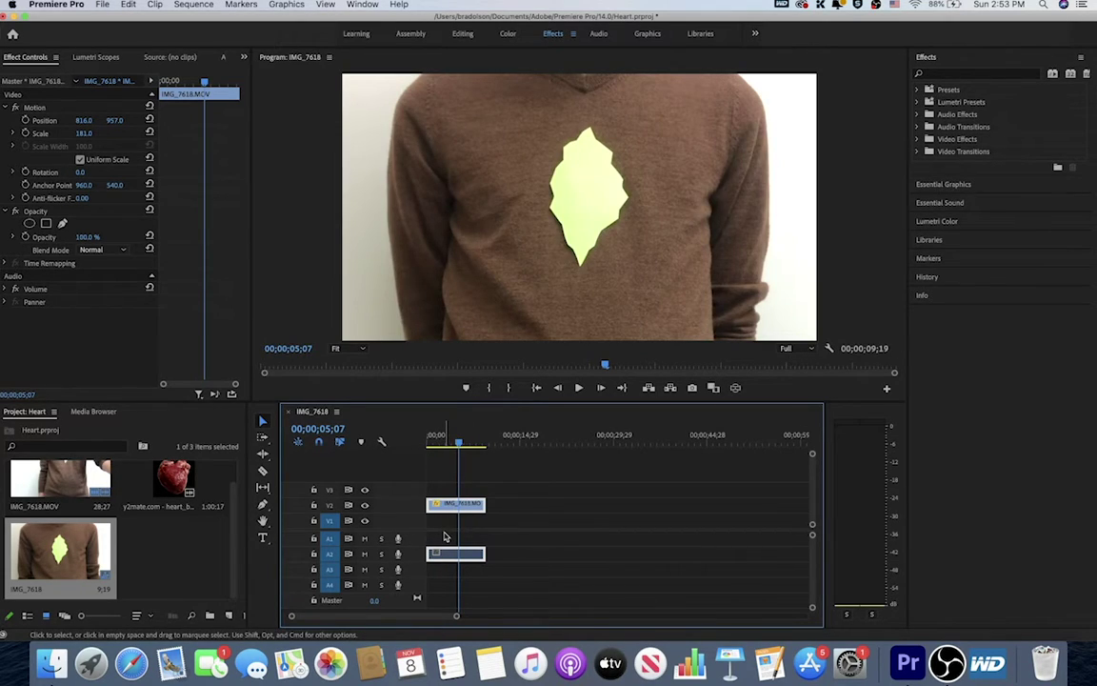
pyautogui.click(169, 478)
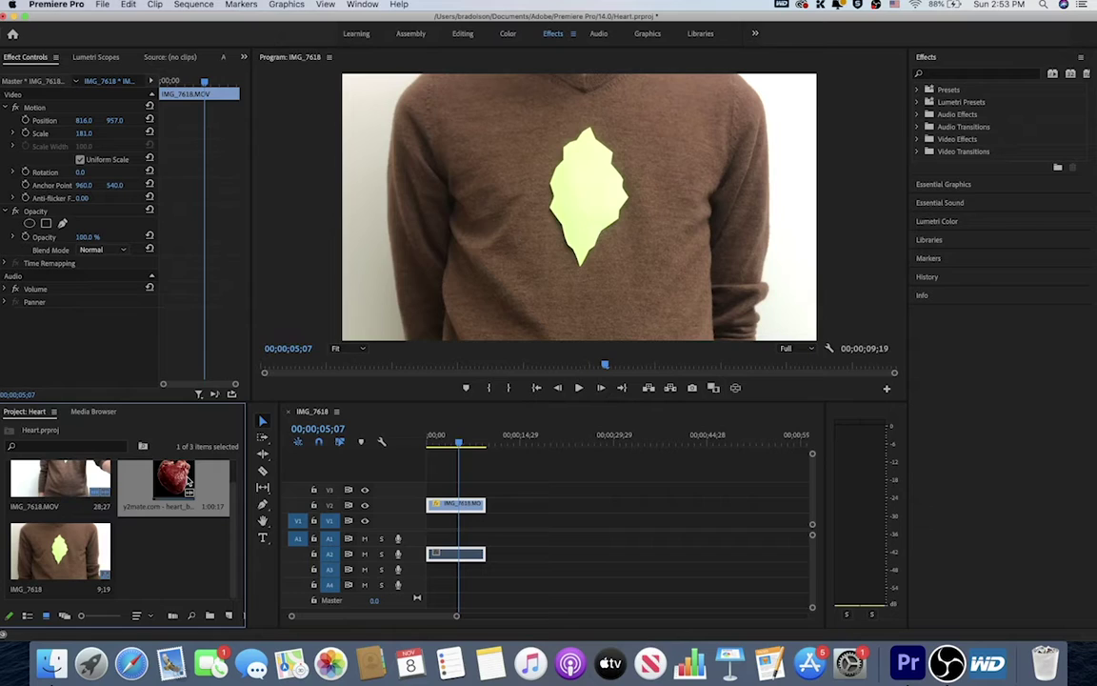
pyautogui.moveTo(169, 481); pyautogui.dragTo(411, 535)
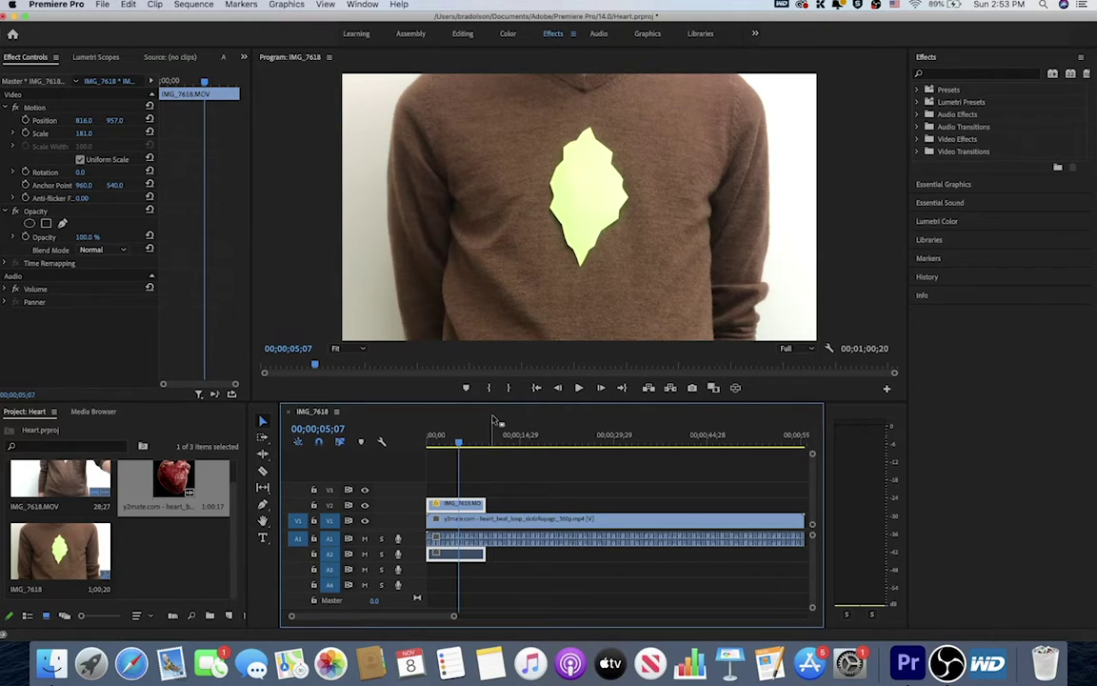
# Step: Hide and reshow the V2 track at 00;00;04;04 to preview the heart beneath
pyautogui.click(444, 443)
pyautogui.moveTo(444, 443); pyautogui.dragTo(453, 445)
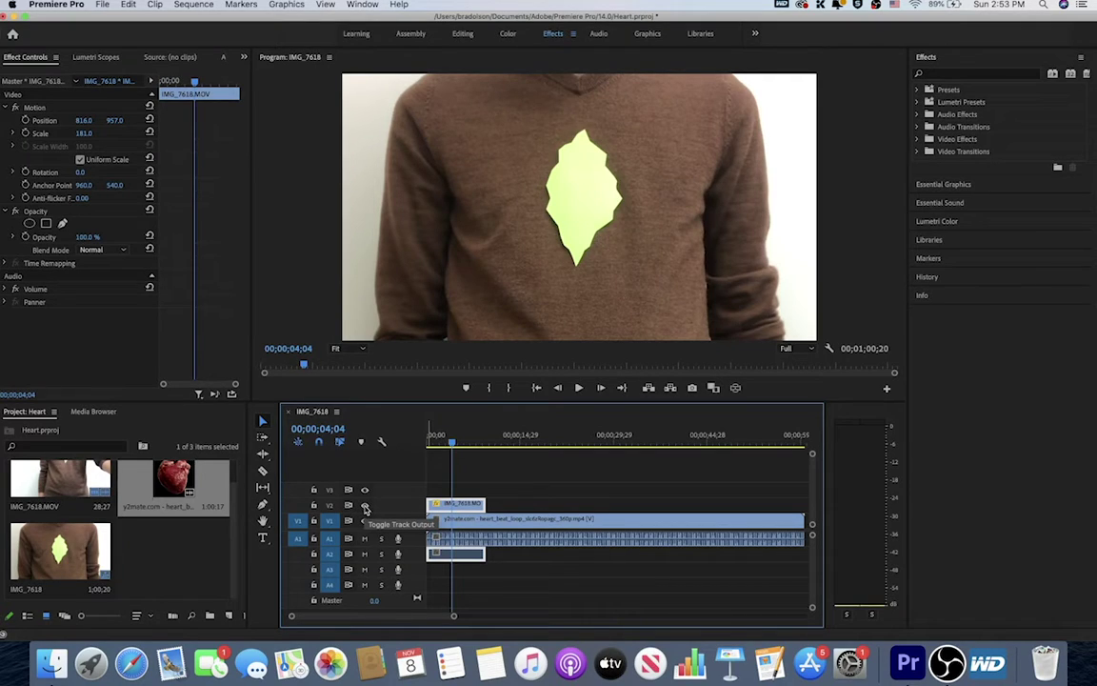
pyautogui.click(365, 506)
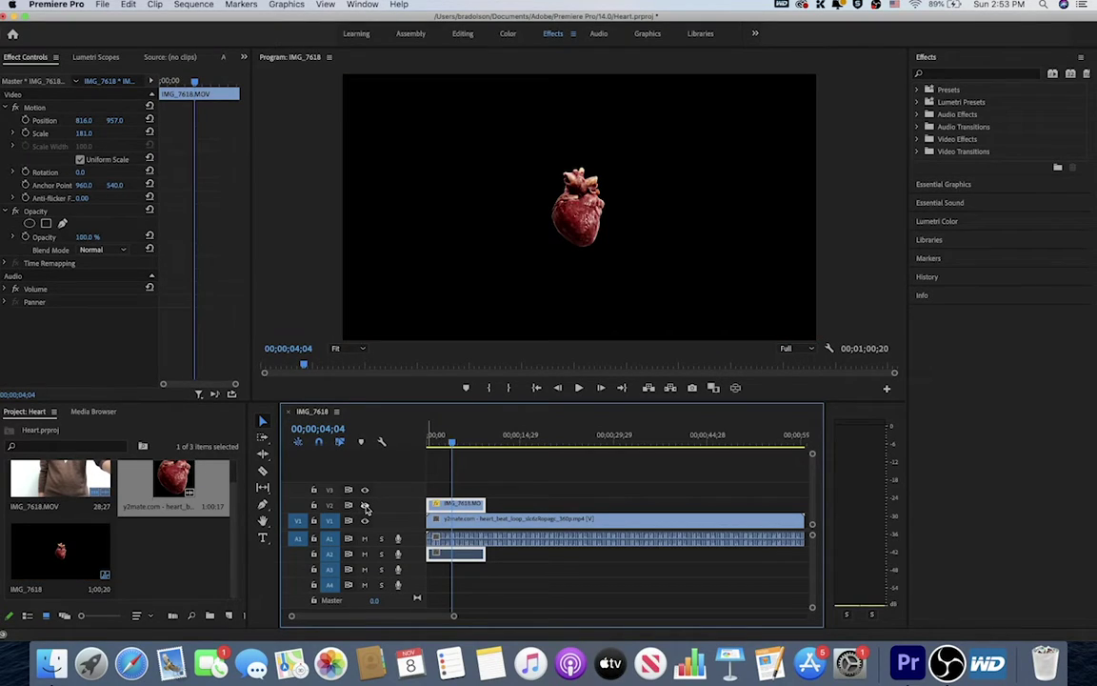
pyautogui.click(364, 506)
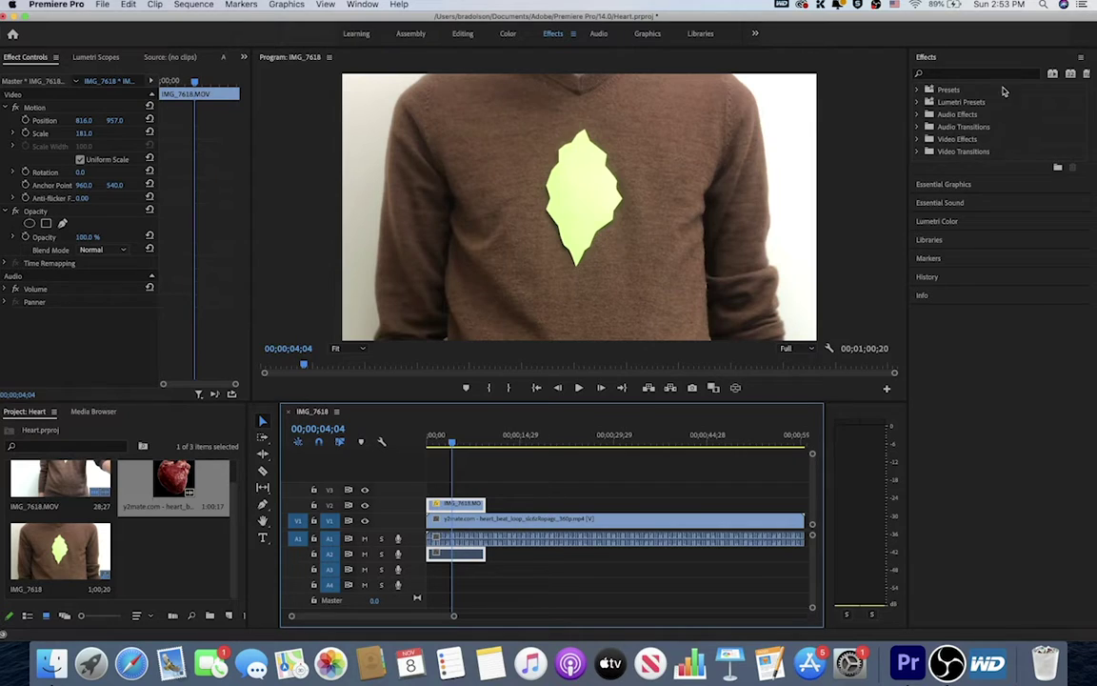
# Step: Search the Effects panel for 'key' and drop Ultra Key onto the V2 sweater clip
pyautogui.click(943, 72)
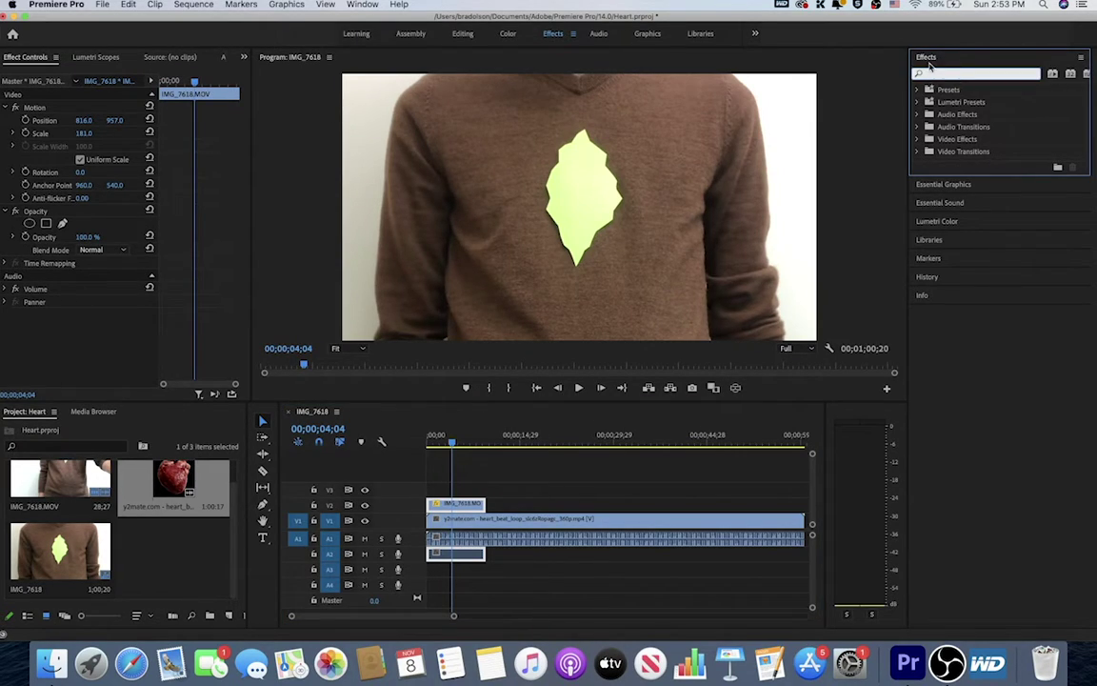
pyautogui.click(362, 4)
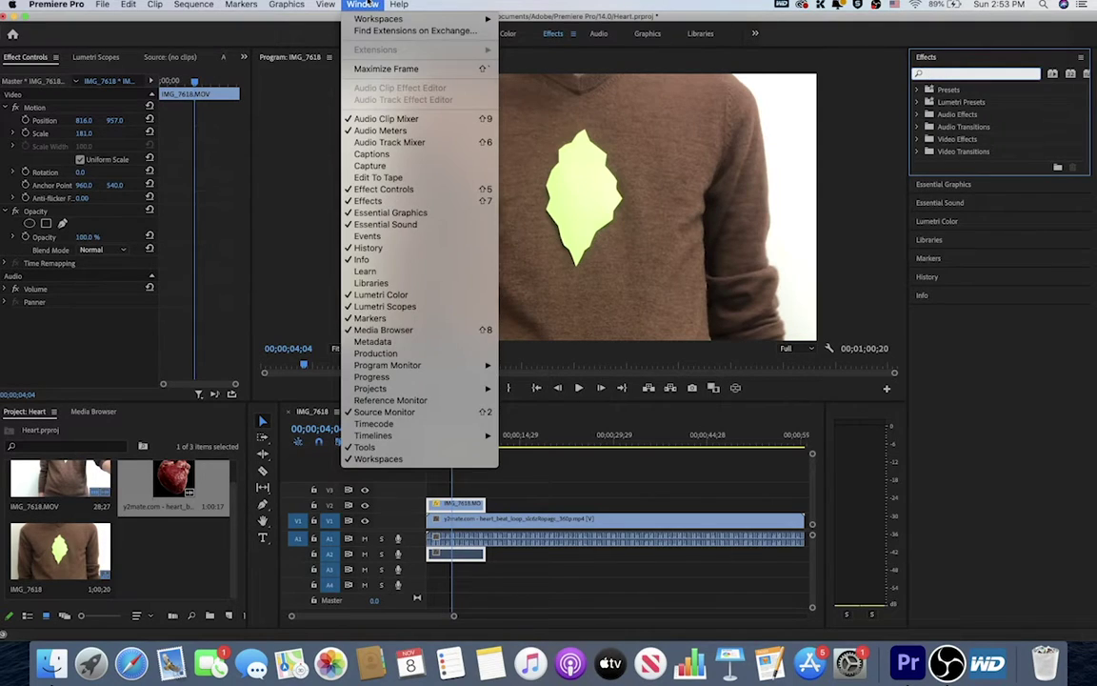
pyautogui.click(366, 202)
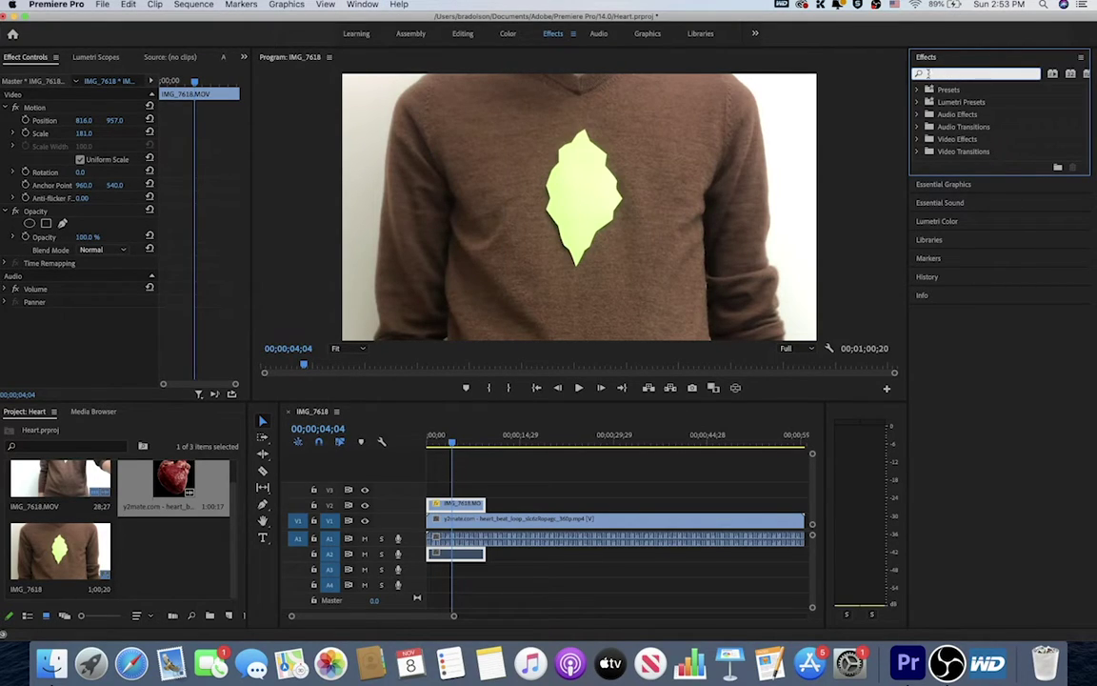
pyautogui.write('key')
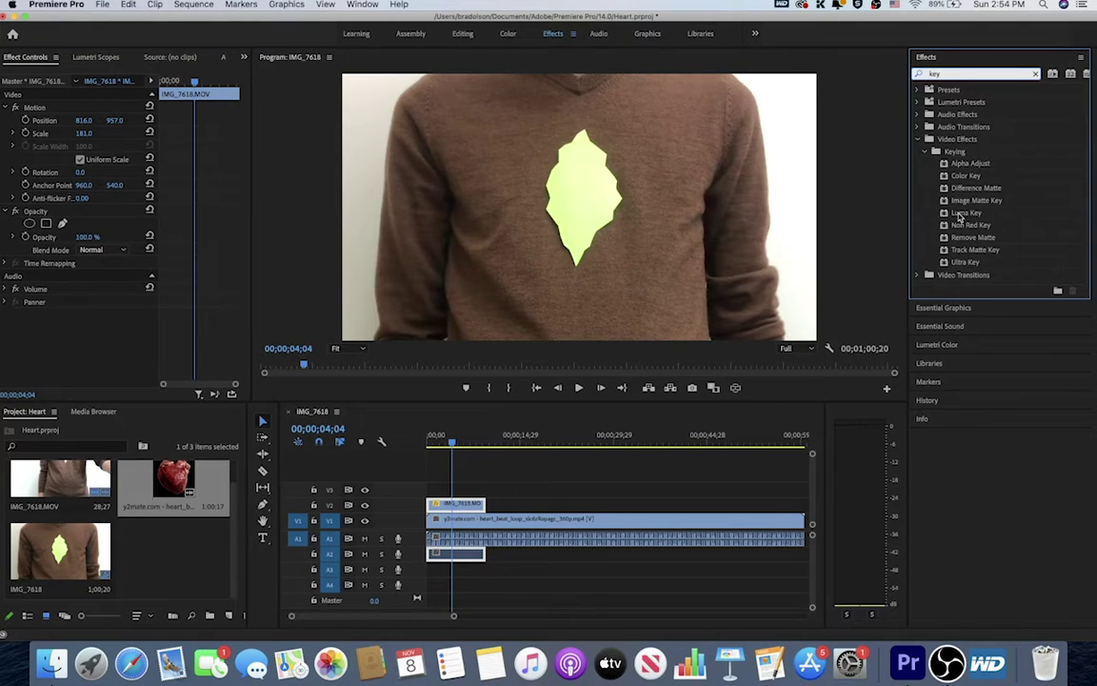
pyautogui.click(964, 263)
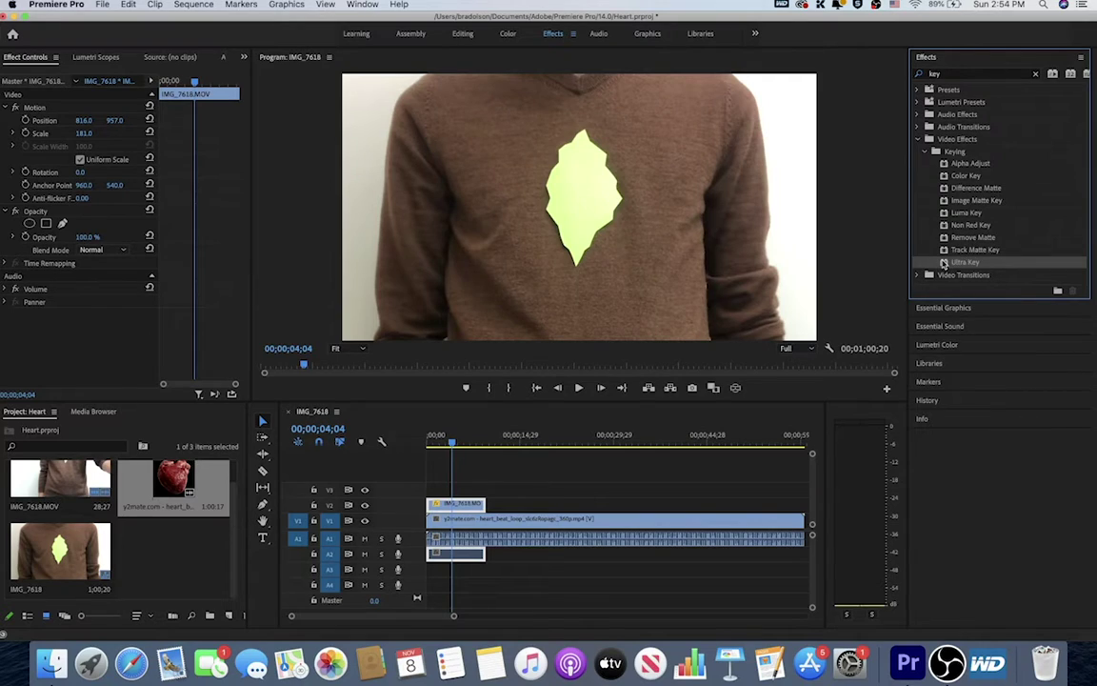
pyautogui.moveTo(945, 264); pyautogui.dragTo(455, 502)
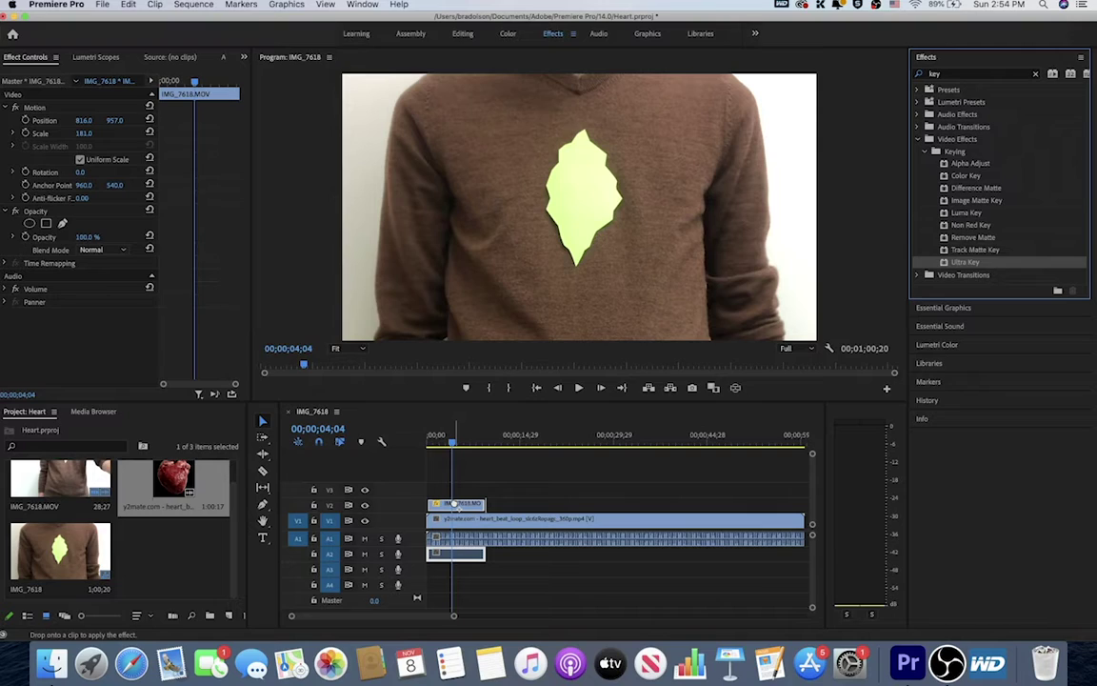
pyautogui.moveTo(455, 502); pyautogui.dragTo(455, 502)
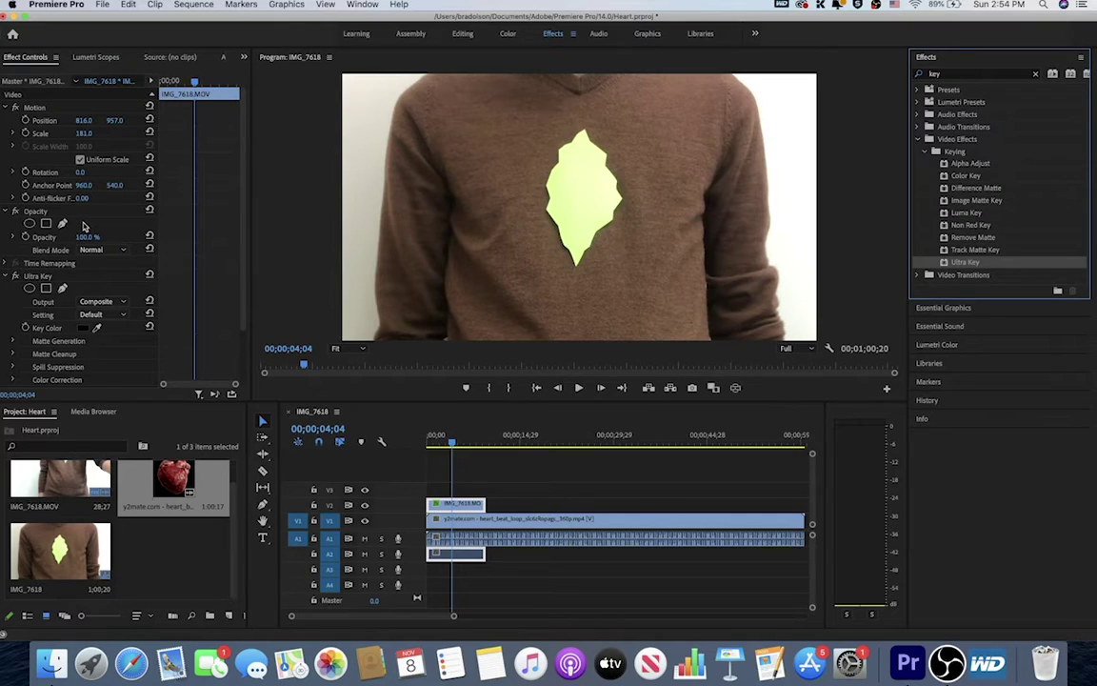
# Step: Sample the green paper as key colour and tune tolerance (from 98), pedestal, highlight and shadow
pyautogui.click(43, 276)
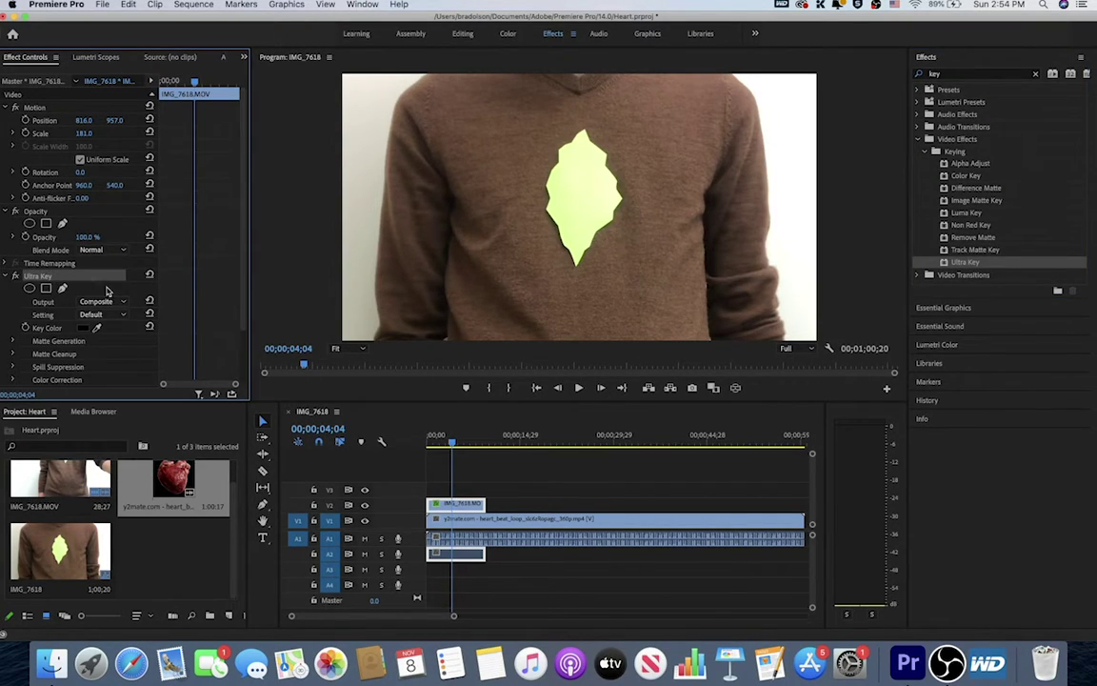
pyautogui.scroll(-3, 81, 276)
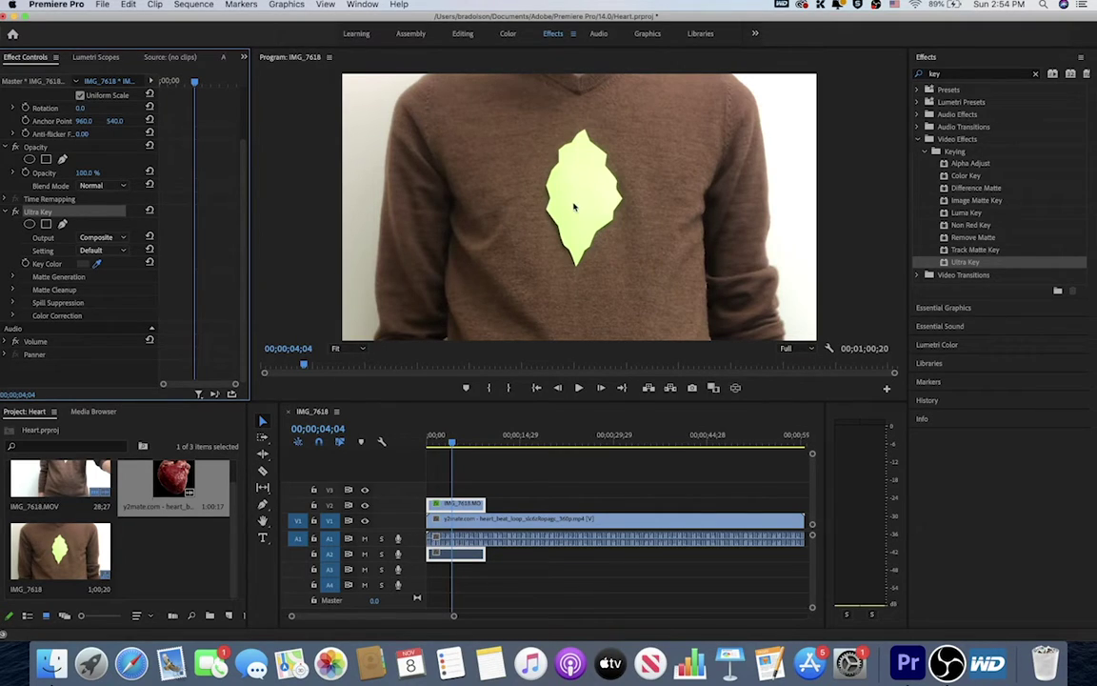
pyautogui.click(577, 207)
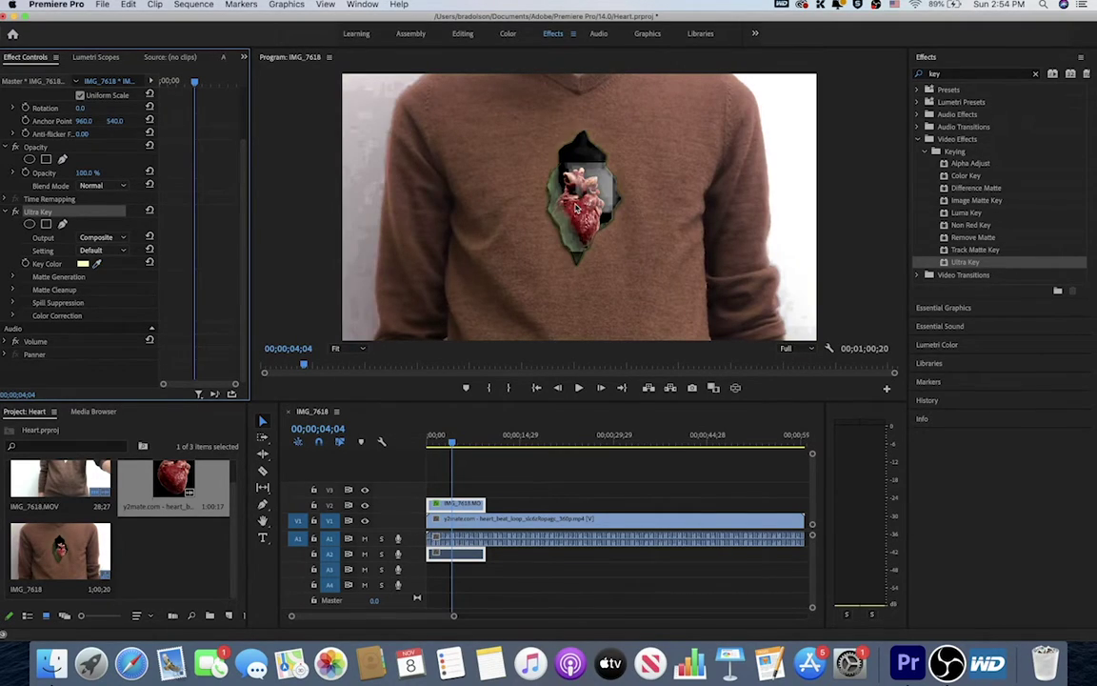
pyautogui.click(12, 278)
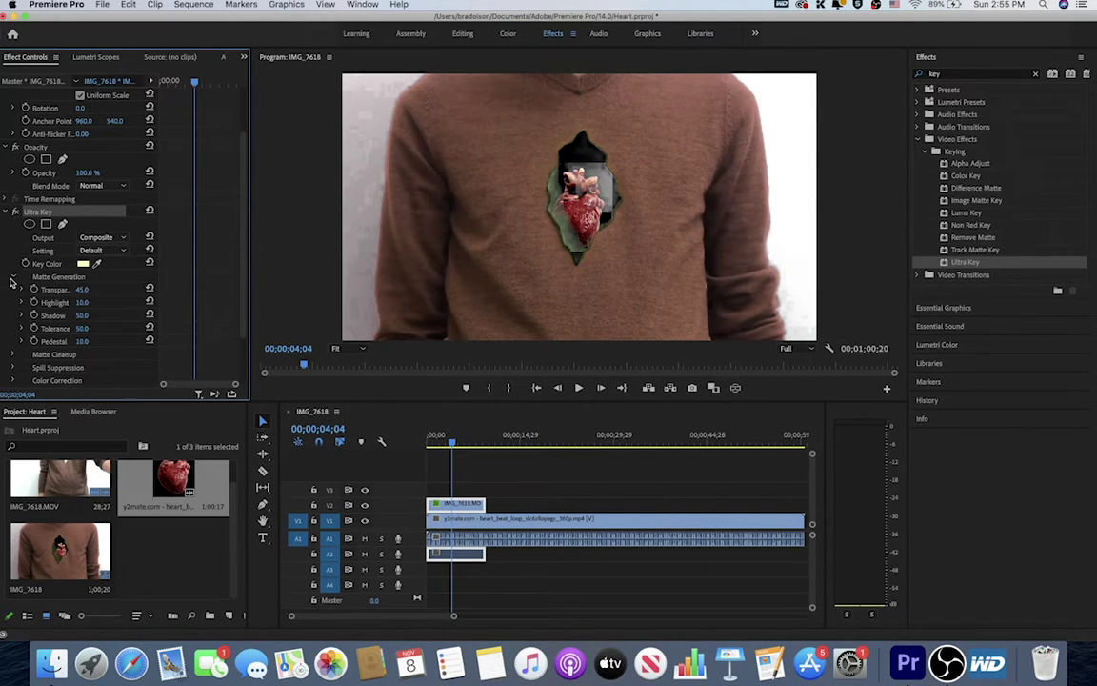
pyautogui.click(83, 328)
pyautogui.write('98')
pyautogui.press('Return')
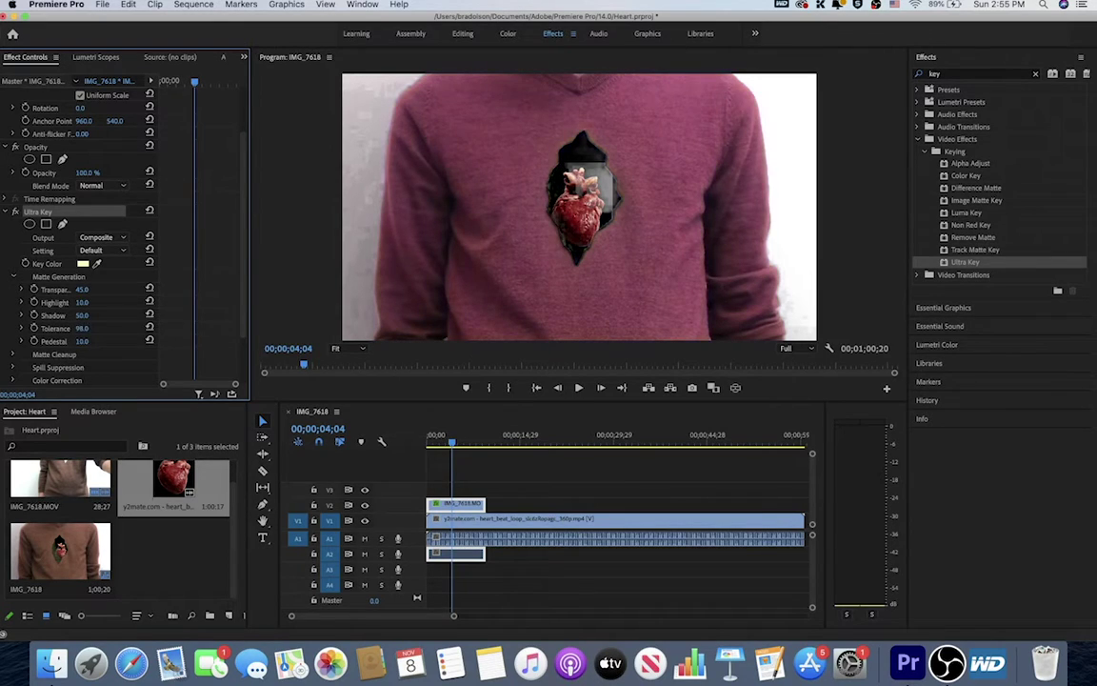
pyautogui.moveTo(82, 328); pyautogui.dragTo(43, 329)
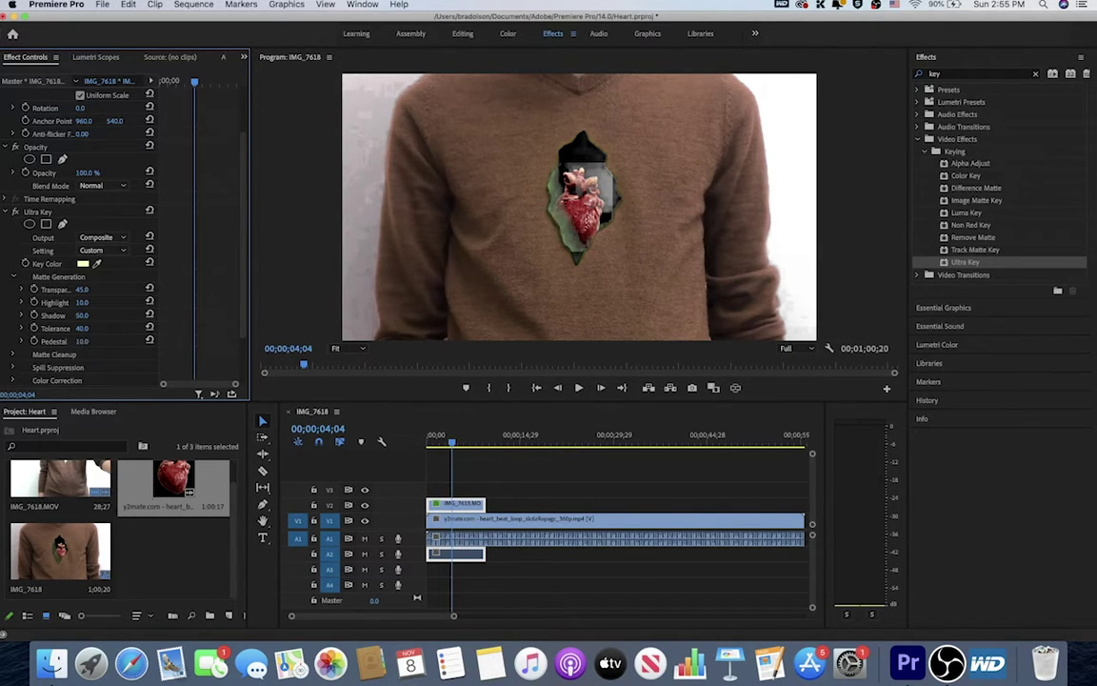
pyautogui.moveTo(82, 341); pyautogui.dragTo(95, 341)
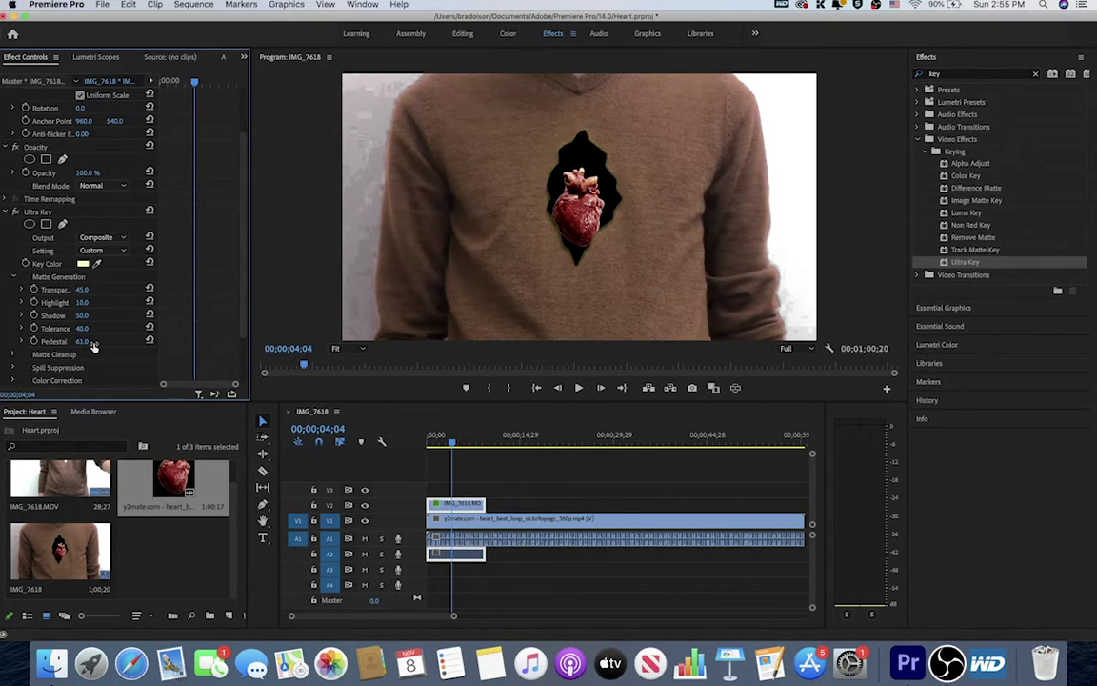
pyautogui.scroll(-3, 91, 340)
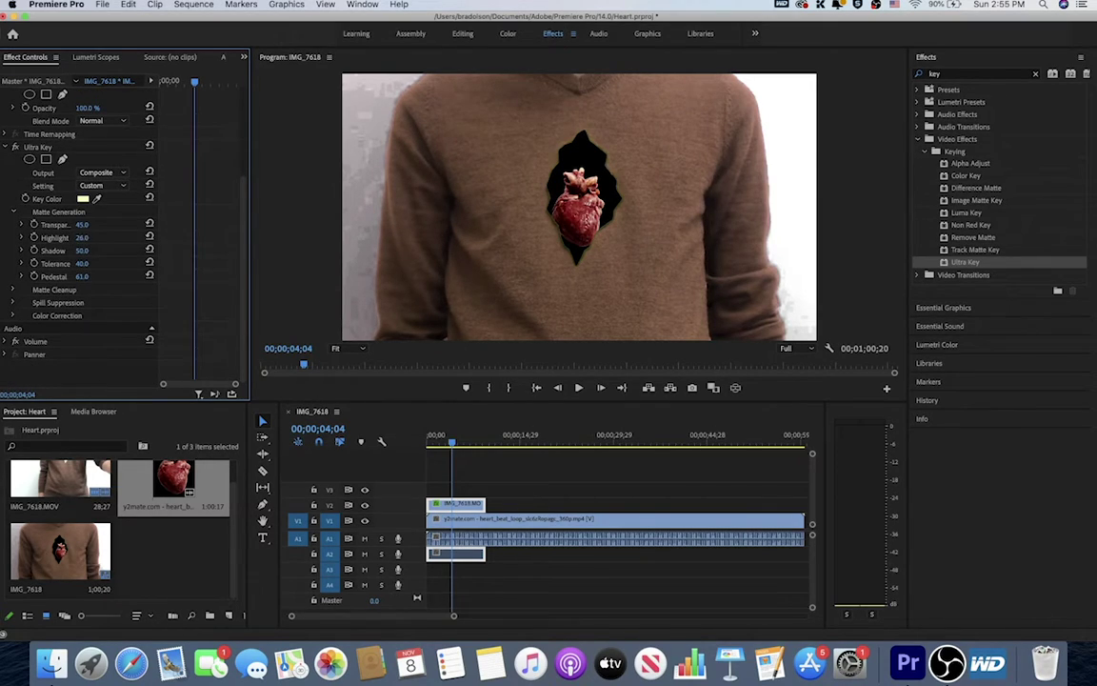
pyautogui.moveTo(83, 237); pyautogui.dragTo(90, 251)
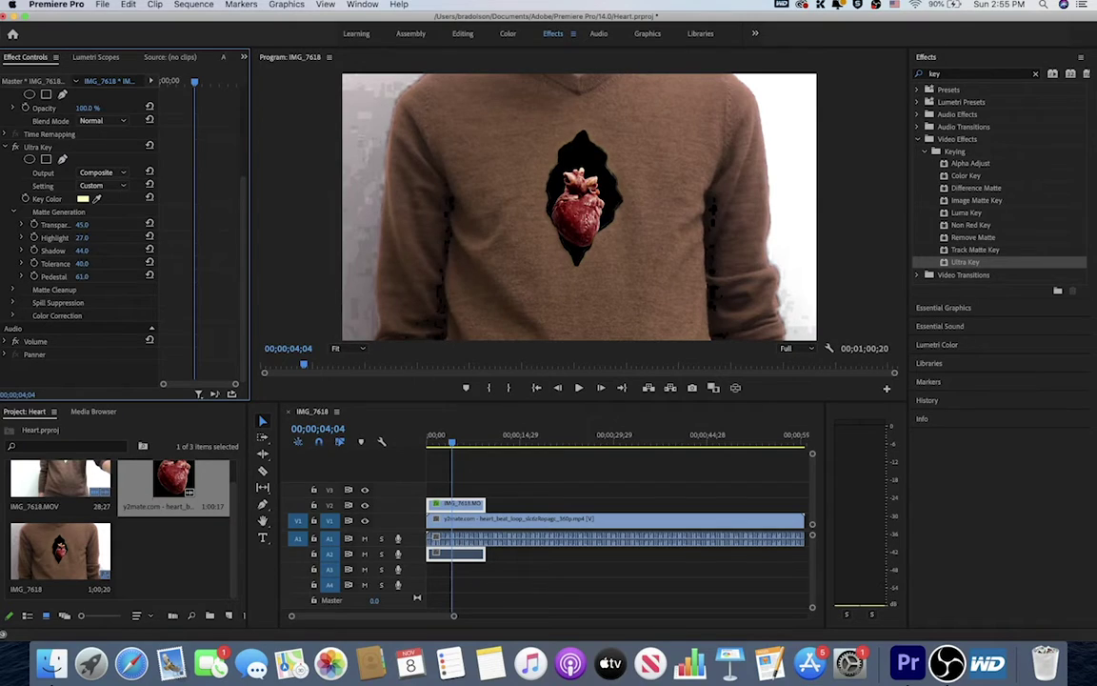
# Step: Boost the keyed clip's saturation and raise spill suppression range and luma
pyautogui.click(14, 289)
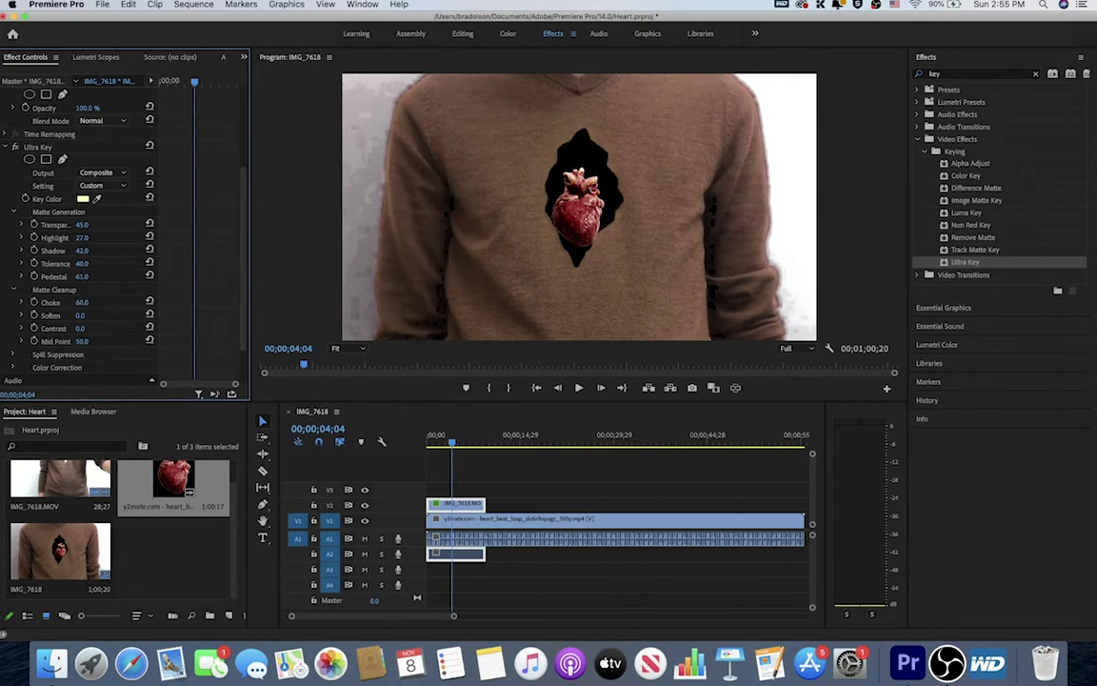
pyautogui.scroll(-2, 71, 332)
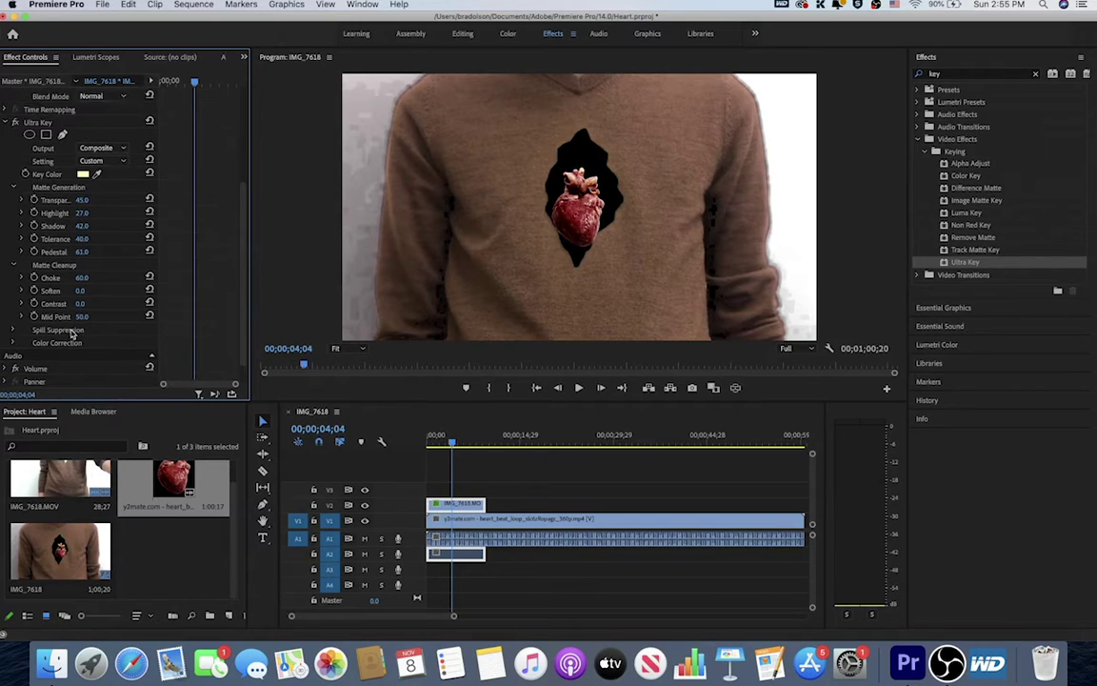
pyautogui.scroll(-2, 71, 332)
pyautogui.click(13, 313)
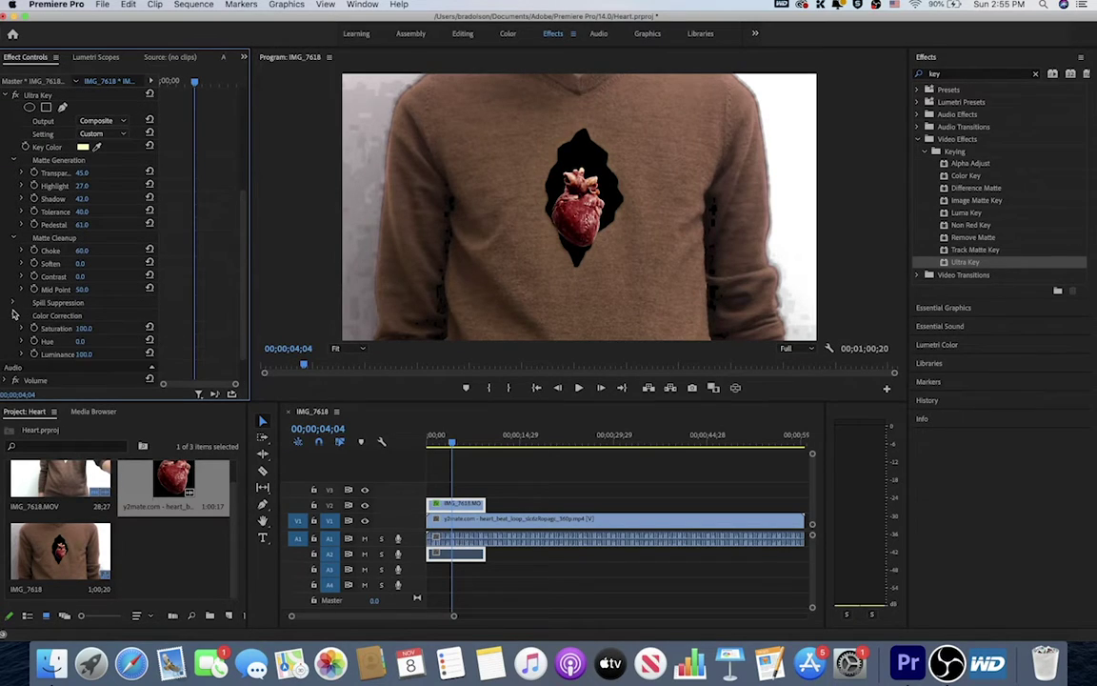
pyautogui.moveTo(83, 329)
pyautogui.mouseDown()
pyautogui.moveTo(135, 329)
pyautogui.moveTo(86, 329)
pyautogui.mouseUp()
pyautogui.click(13, 301)
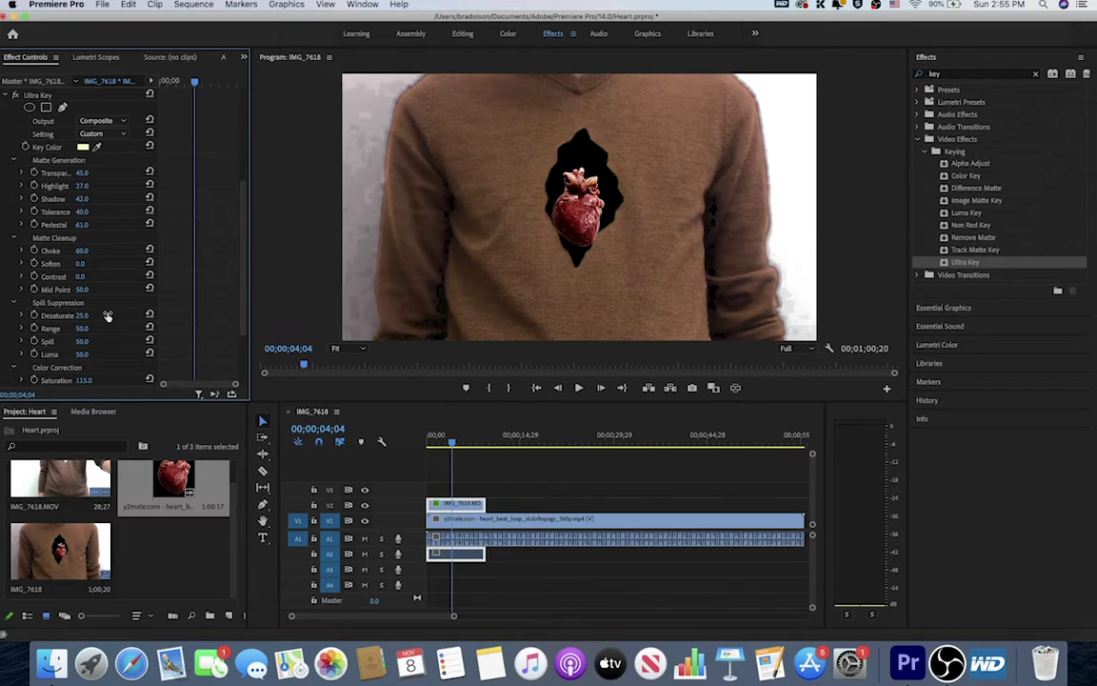
pyautogui.moveTo(82, 327)
pyautogui.mouseDown()
pyautogui.moveTo(122, 327)
pyautogui.moveTo(83, 328)
pyautogui.mouseUp()
pyautogui.moveTo(82, 353); pyautogui.dragTo(96, 354)
# Step: Play the composite from the start to preview the key, then stop
pyautogui.click(365, 442)
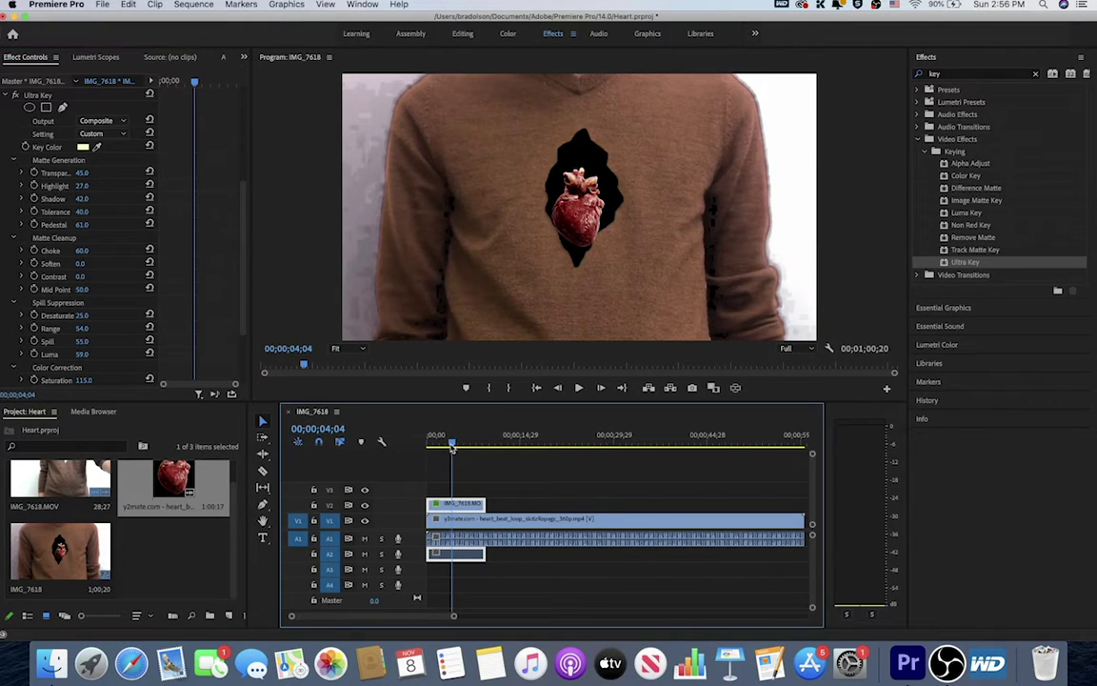
pyautogui.press('Home')
pyautogui.press('space')
pyautogui.press('space')
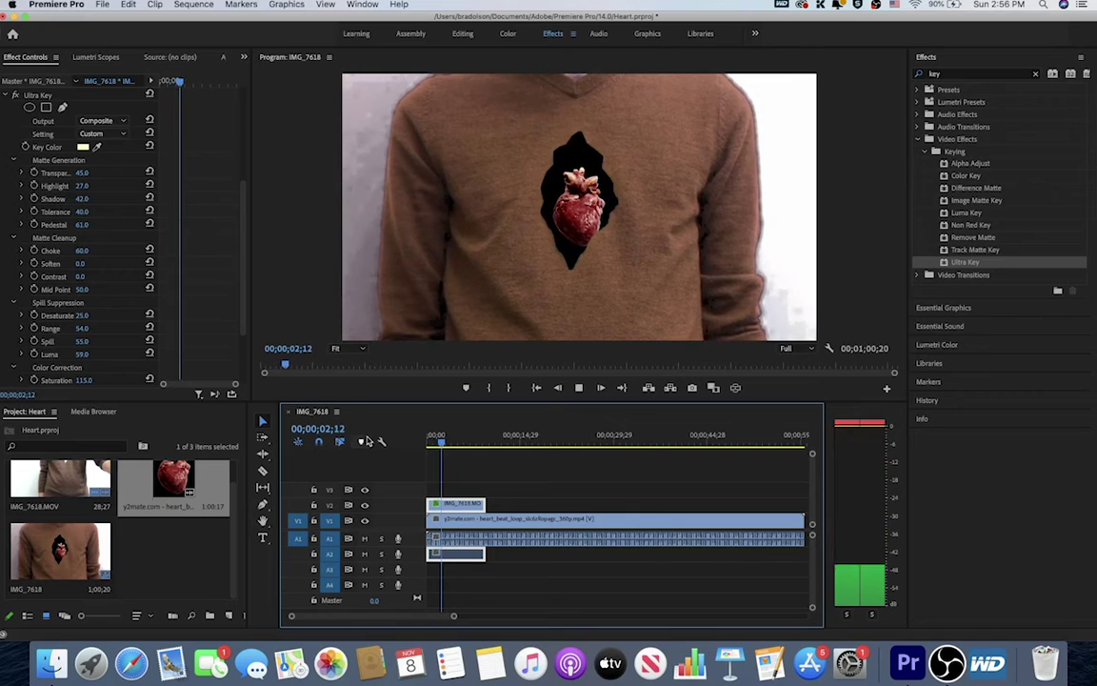
pyautogui.press('space')
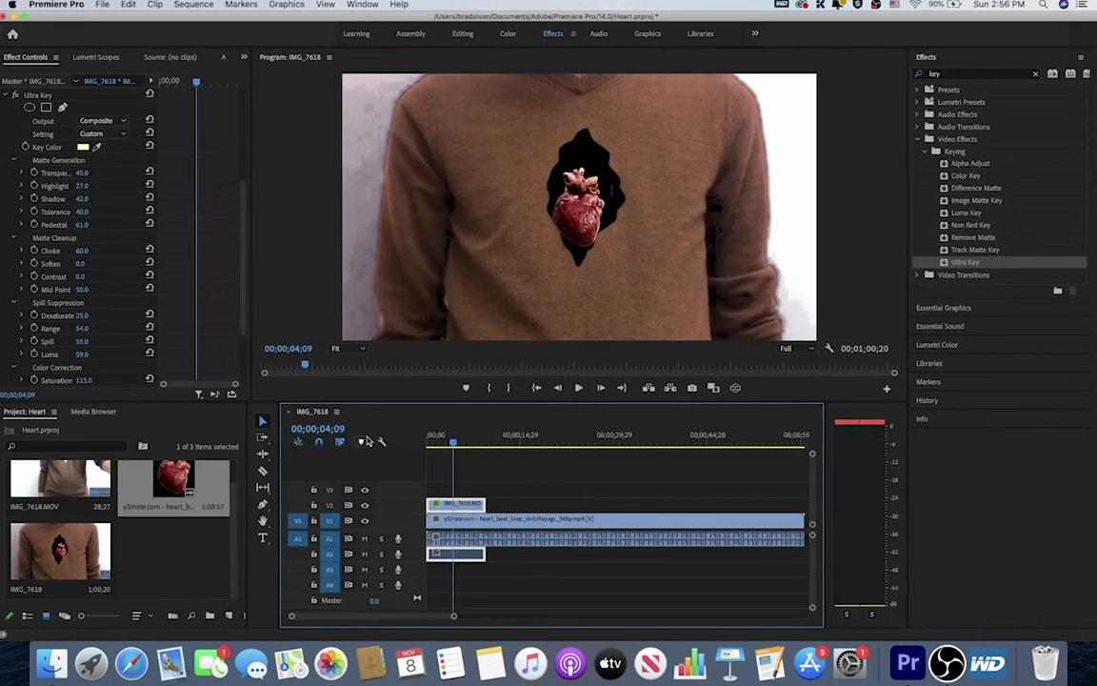
# Step: Scale the heart clip to 121 at position 972, 483, then play the composite from the start
pyautogui.click(504, 523)
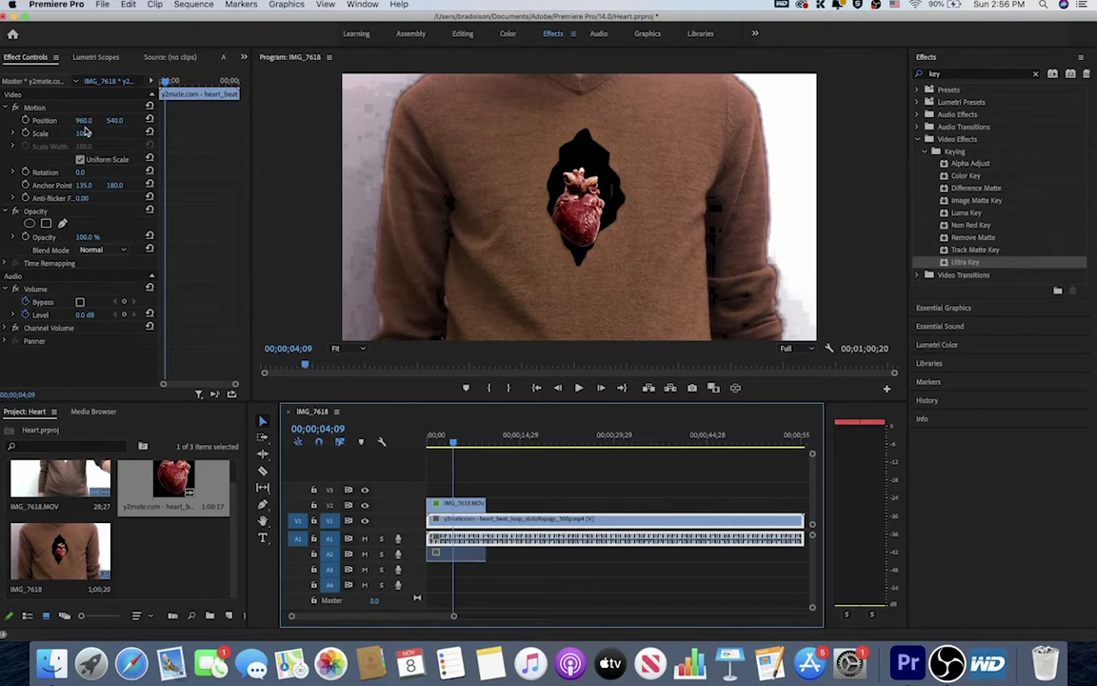
pyautogui.moveTo(83, 133)
pyautogui.mouseDown()
pyautogui.moveTo(85, 120)
pyautogui.moveTo(110, 120)
pyautogui.moveTo(72, 133)
pyautogui.mouseUp()
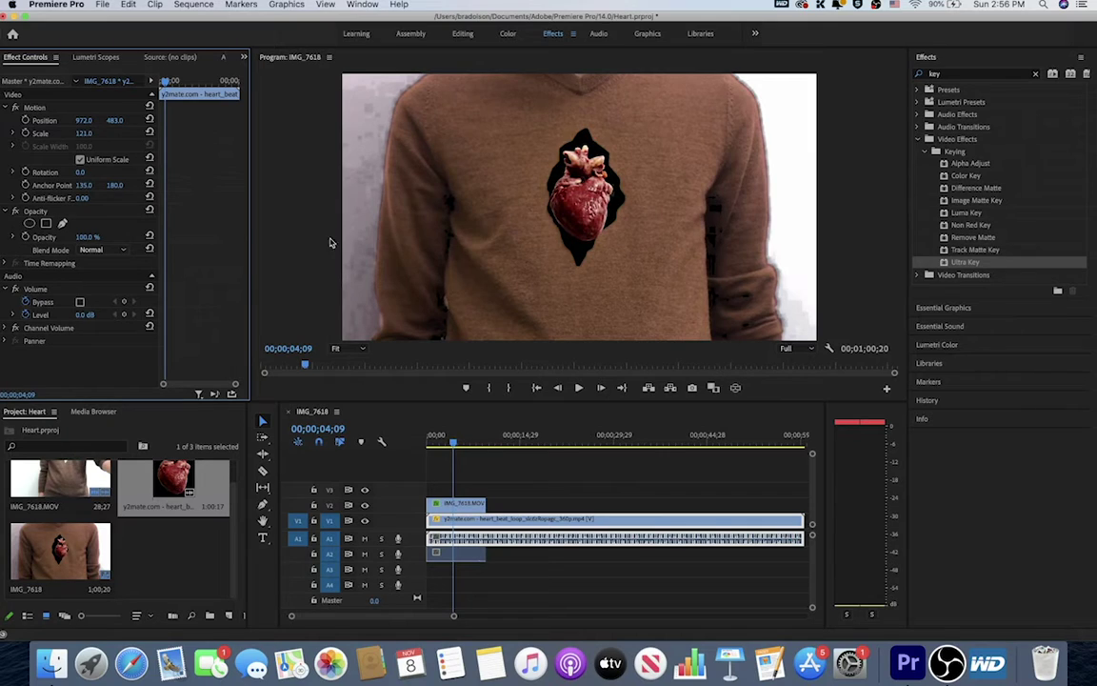
pyautogui.click(407, 406)
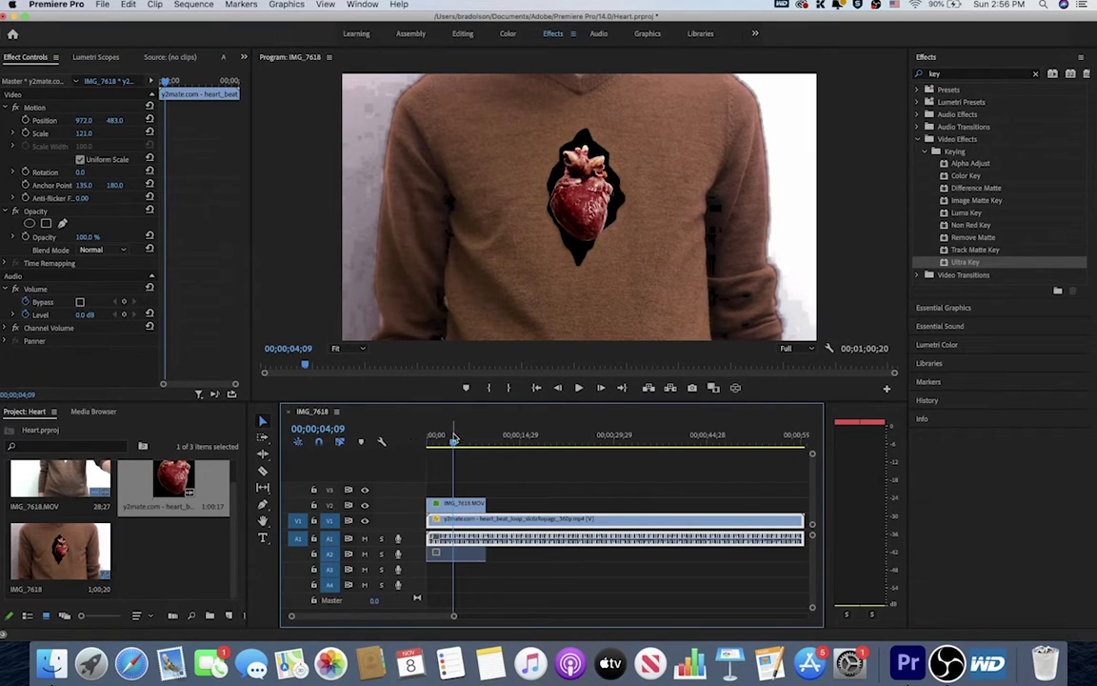
pyautogui.press('Home')
pyautogui.press('space')
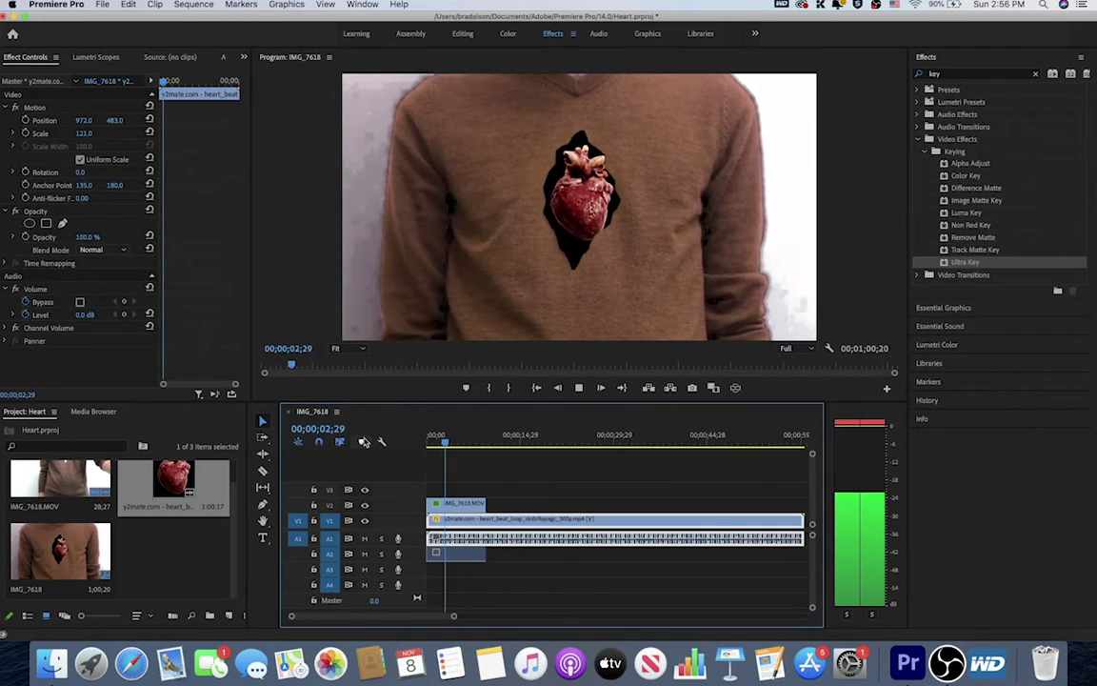
pyautogui.press('space')
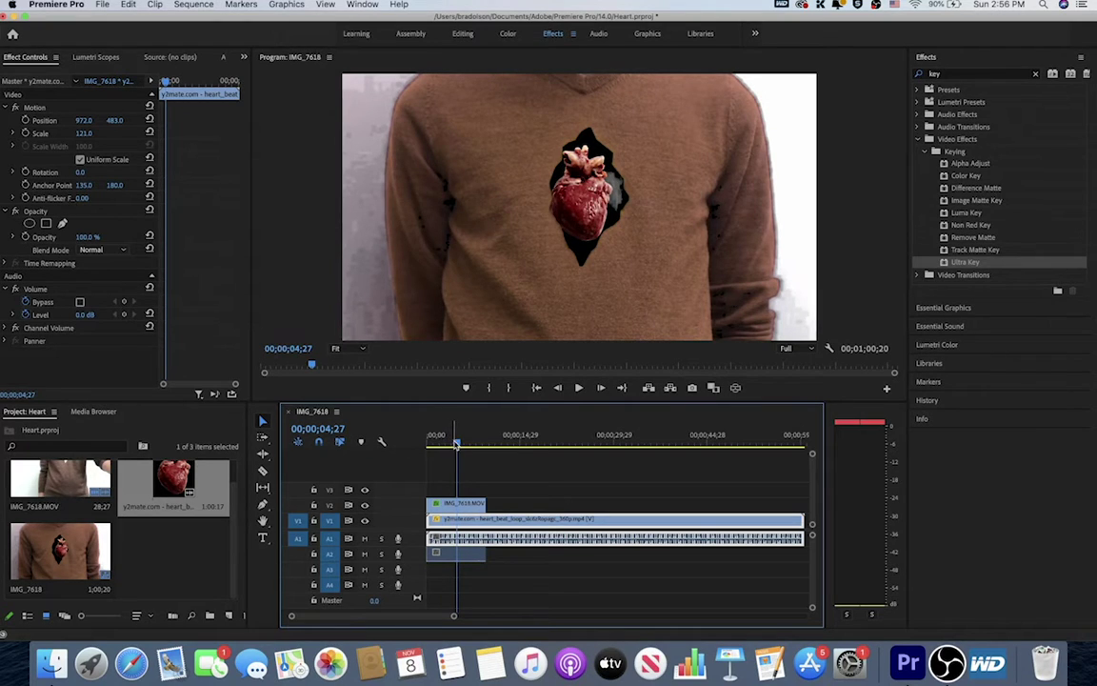
pyautogui.press('space')
pyautogui.moveTo(457, 448)
pyautogui.mouseDown()
pyautogui.moveTo(430, 444)
pyautogui.moveTo(451, 445)
pyautogui.mouseUp()
pyautogui.press('Home')
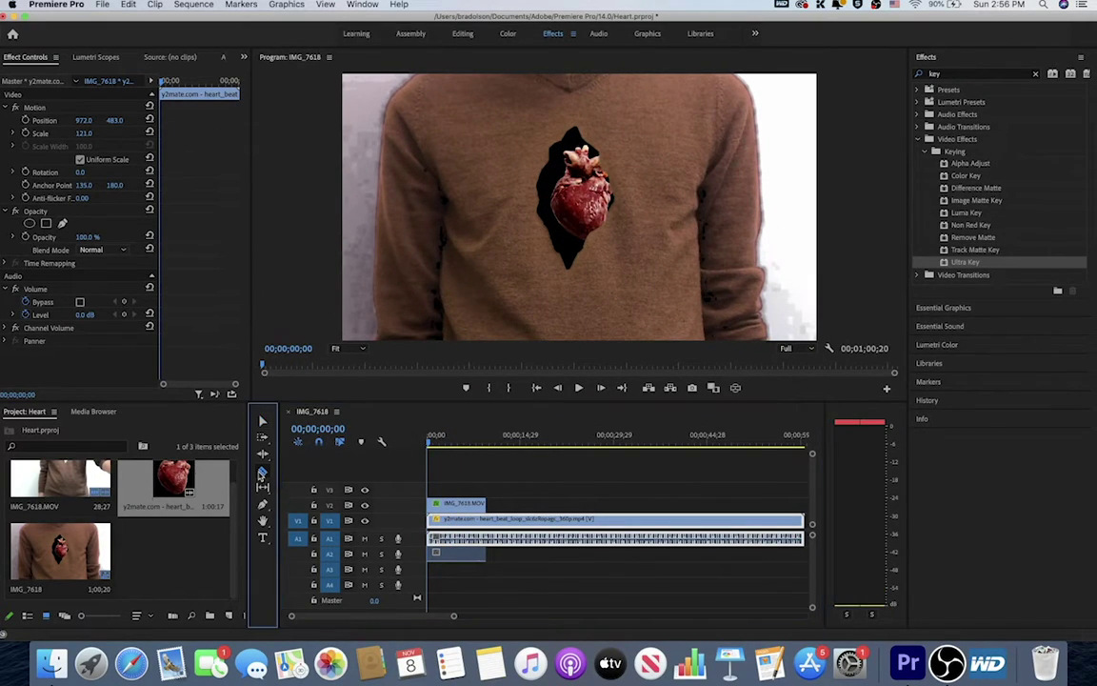
# Step: Razor the heart clip where the sweater clip ends and delete the leftover tail
pyautogui.click(258, 426)
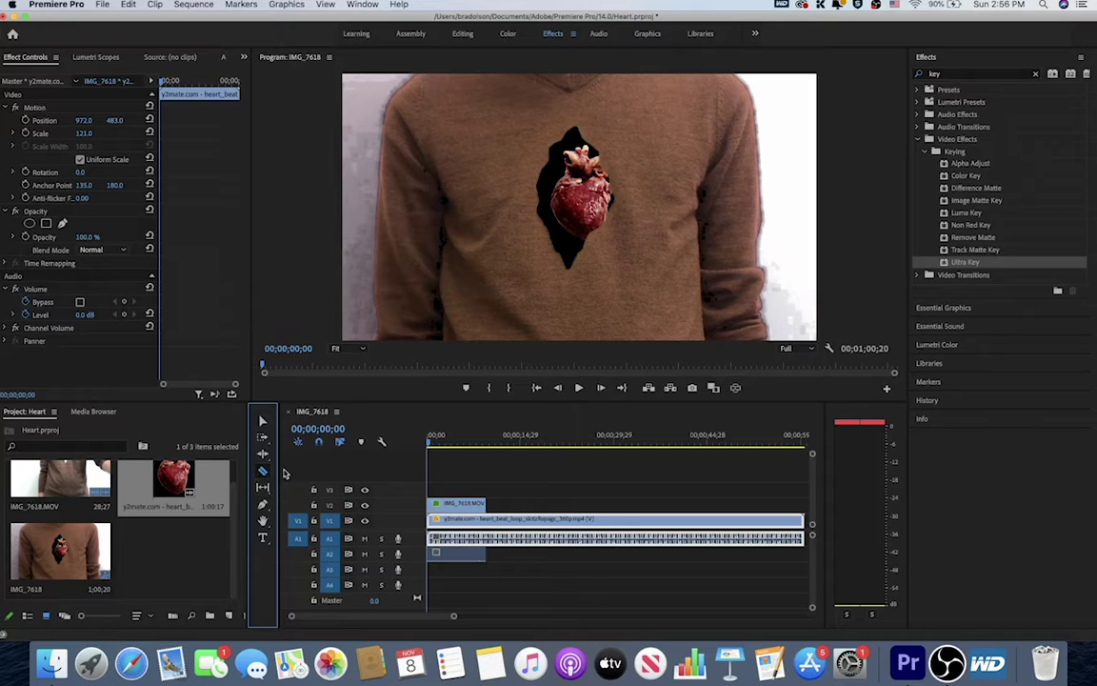
pyautogui.click(489, 522)
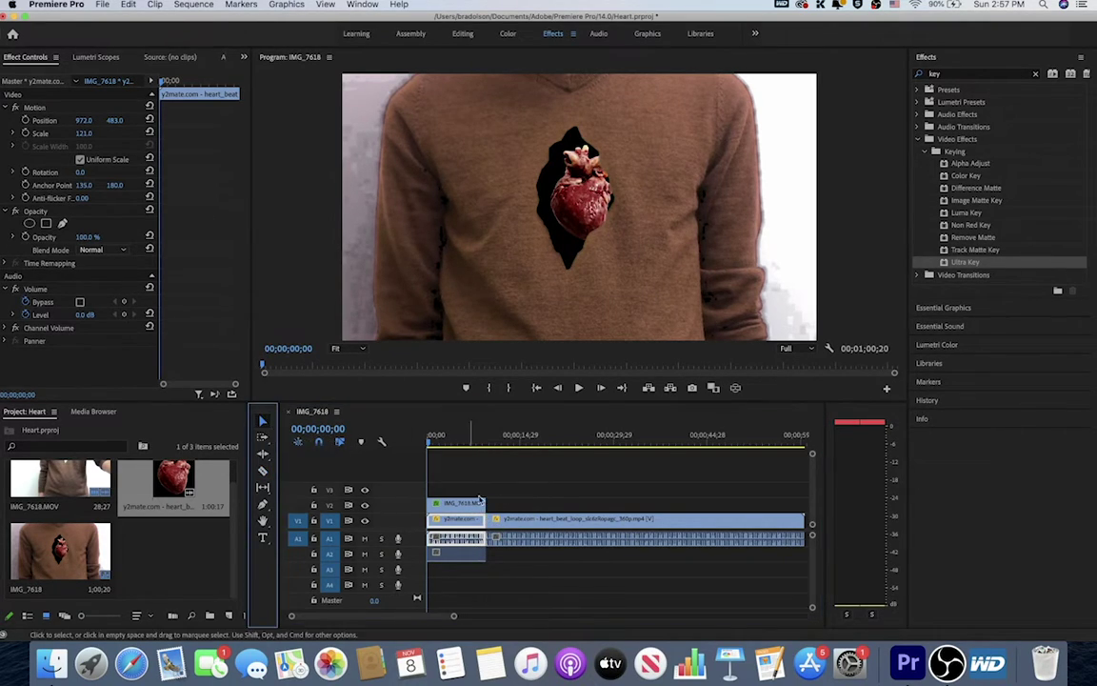
pyautogui.click(264, 421)
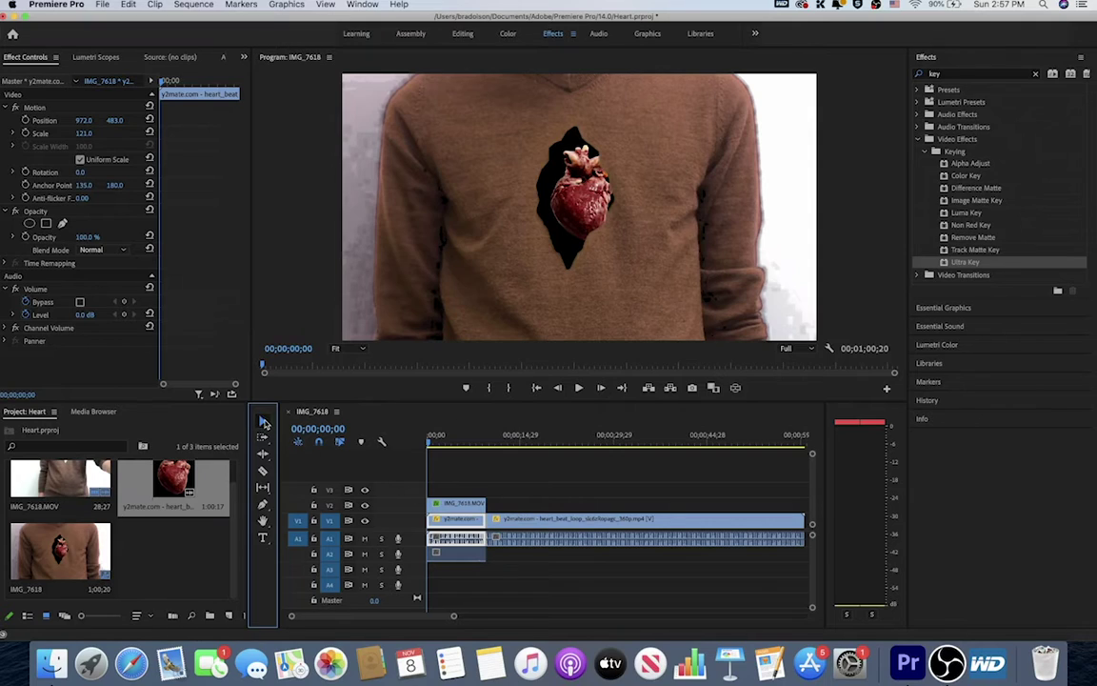
pyautogui.click(539, 526)
pyautogui.click(527, 529)
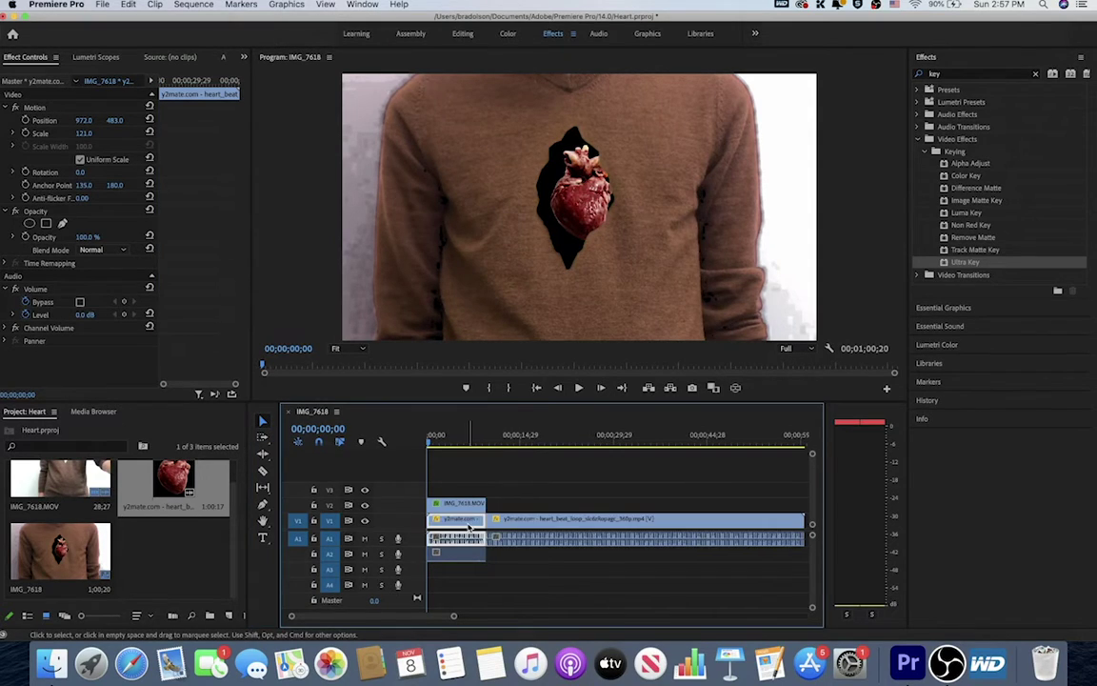
pyautogui.click(522, 525)
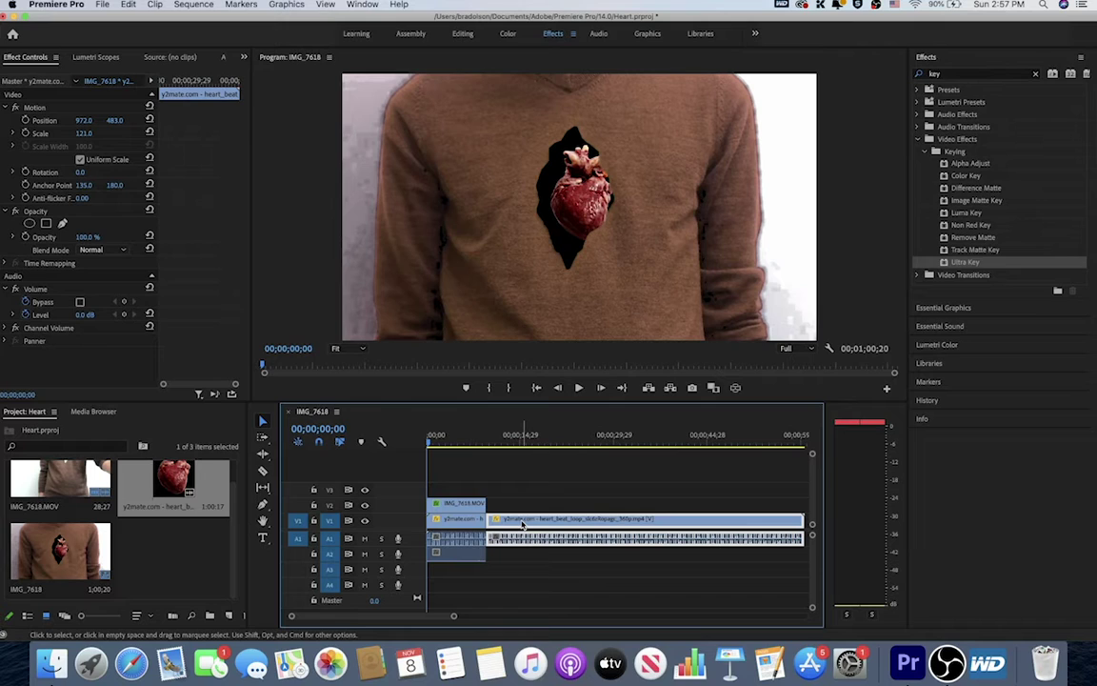
pyautogui.press('Delete')
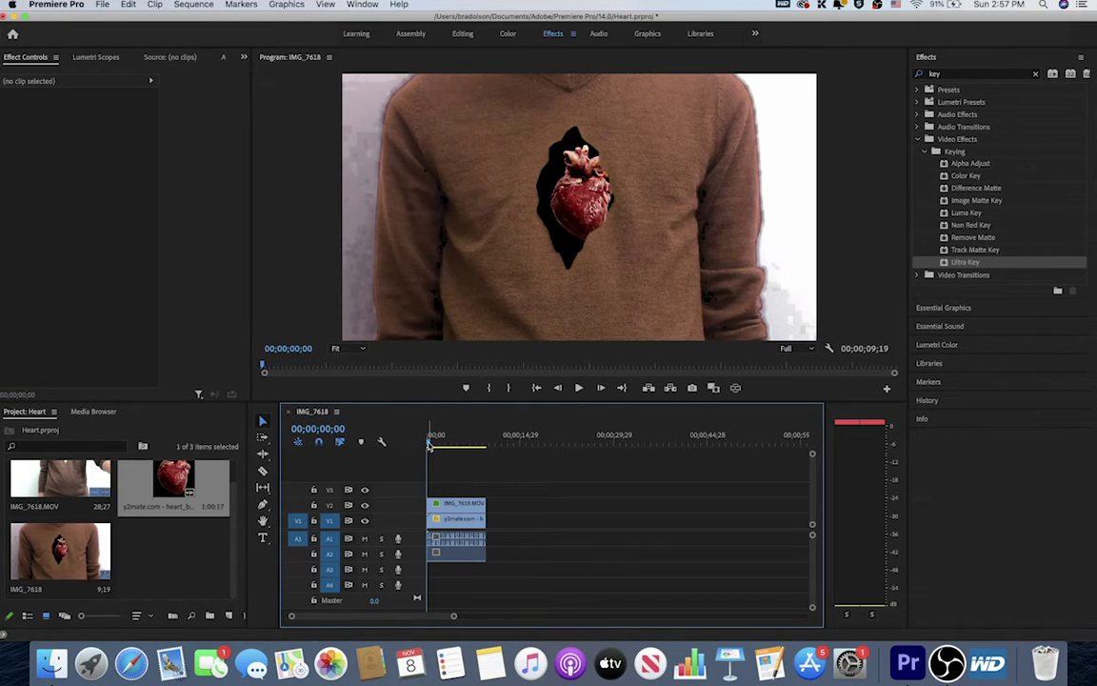
pyautogui.moveTo(429, 445); pyautogui.dragTo(488, 452)
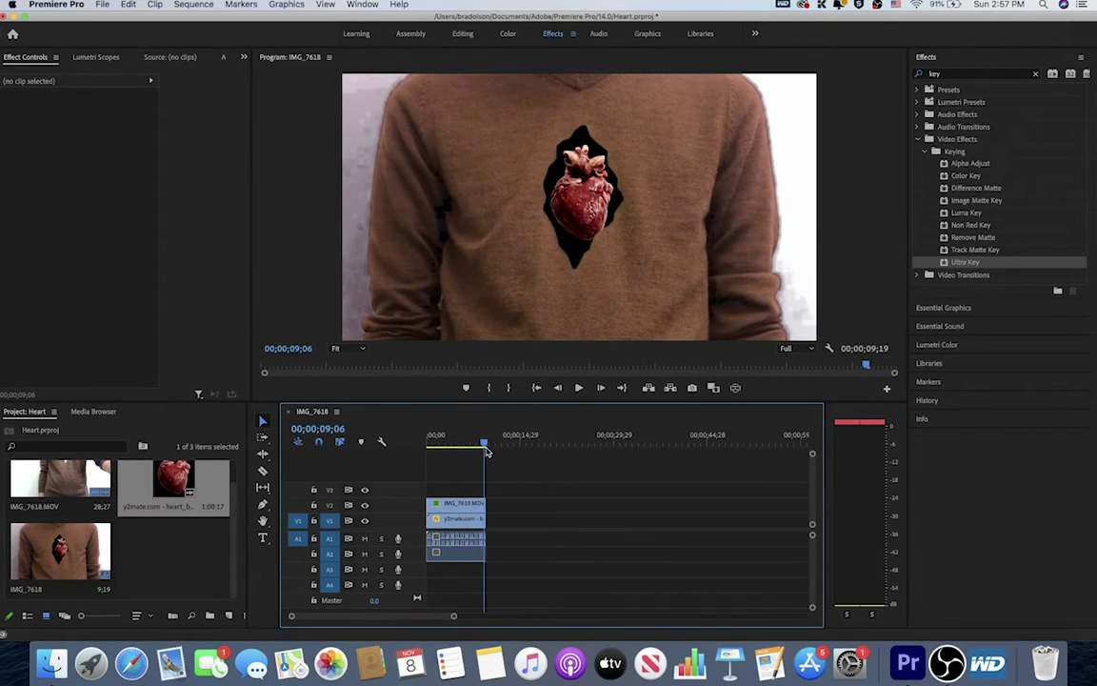
# Step: Mark the sequence out point at the clips' end, around 00;00;09;06
pyautogui.click(509, 389)
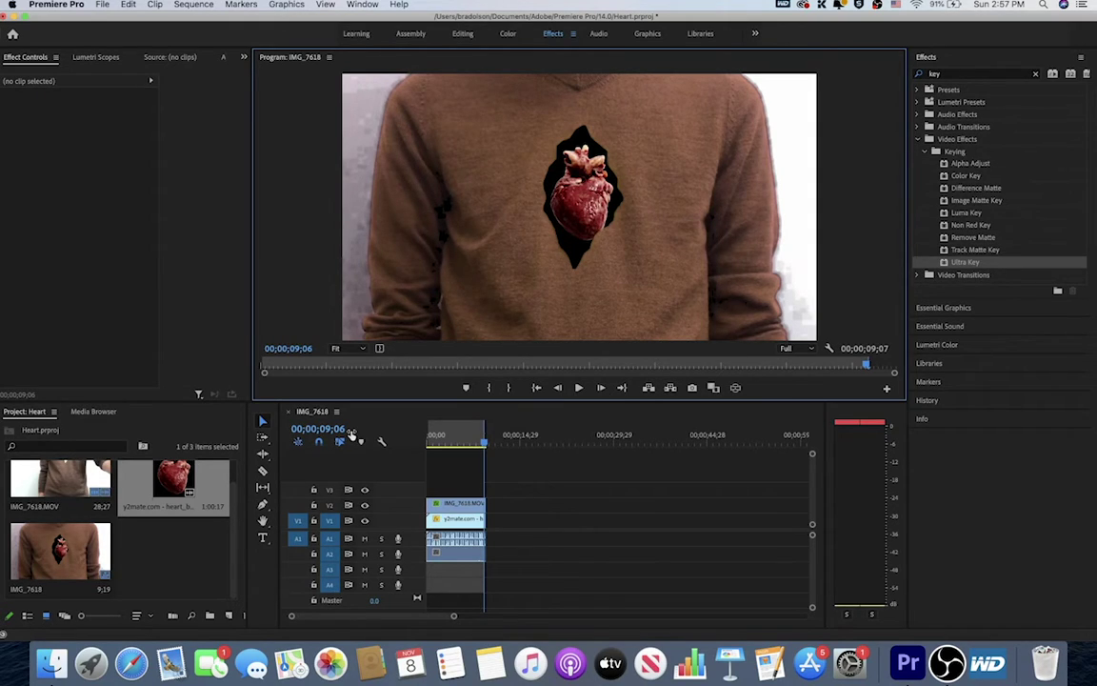
pyautogui.click(102, 4)
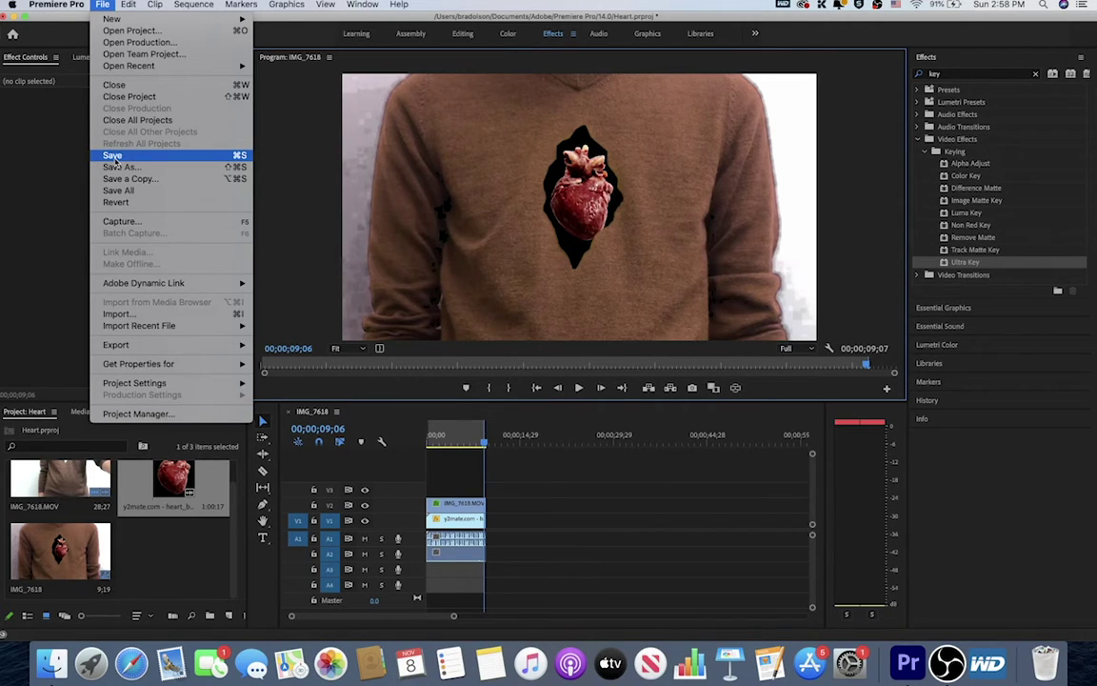
# Step: Open the Export Media settings and keep H.264 as the export format
pyautogui.moveTo(109, 344)
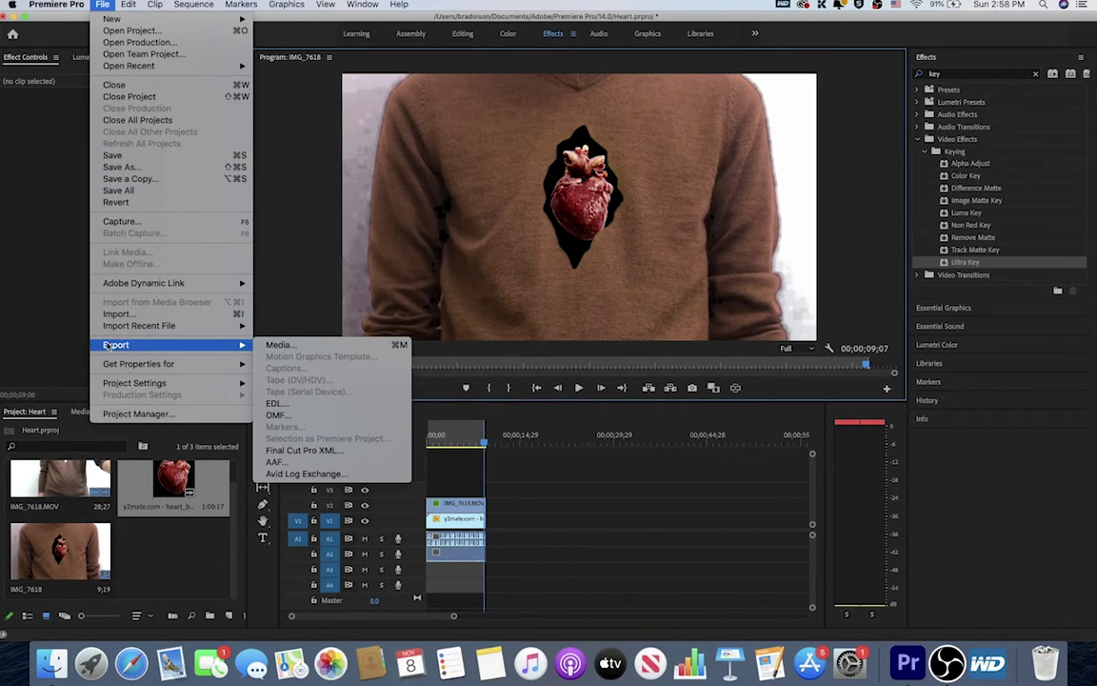
pyautogui.click(275, 345)
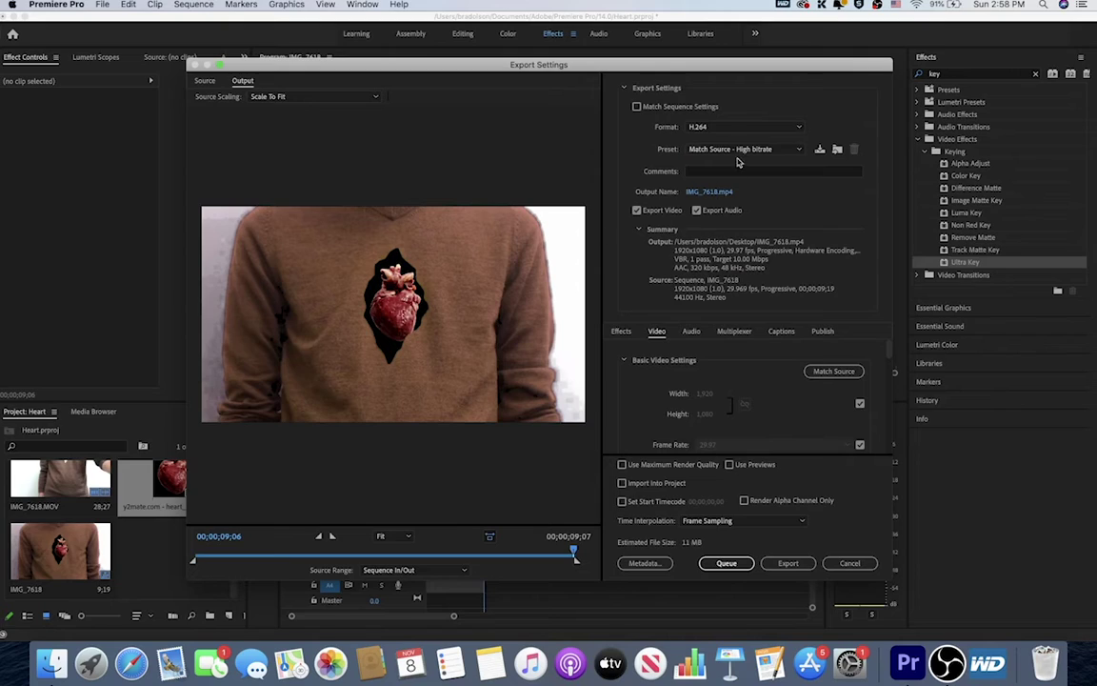
pyautogui.click(714, 126)
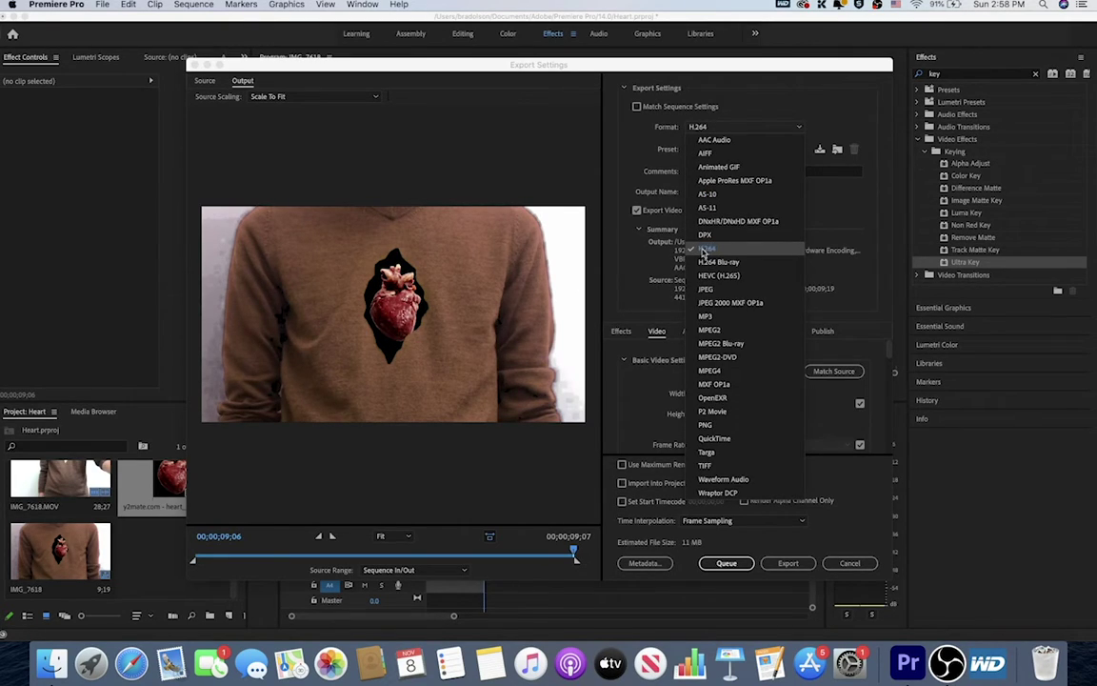
pyautogui.click(708, 101)
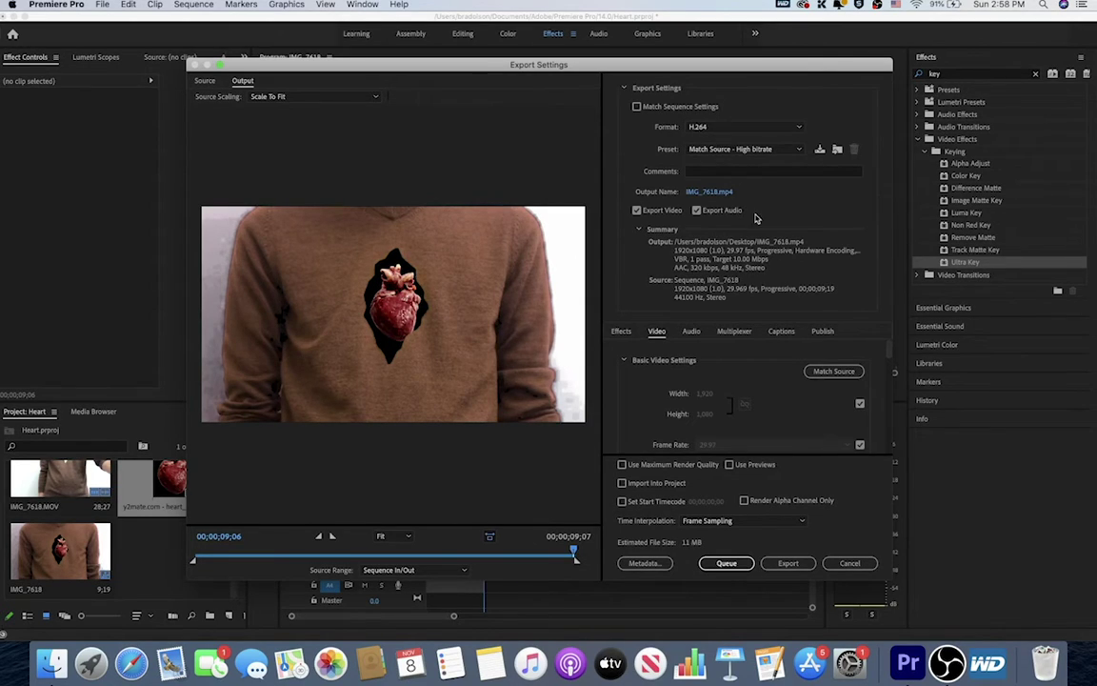
# Step: Name the output 'Heartbeat', save it to the Desktop, and replace the existing Heartbeat.mp4
pyautogui.click(700, 192)
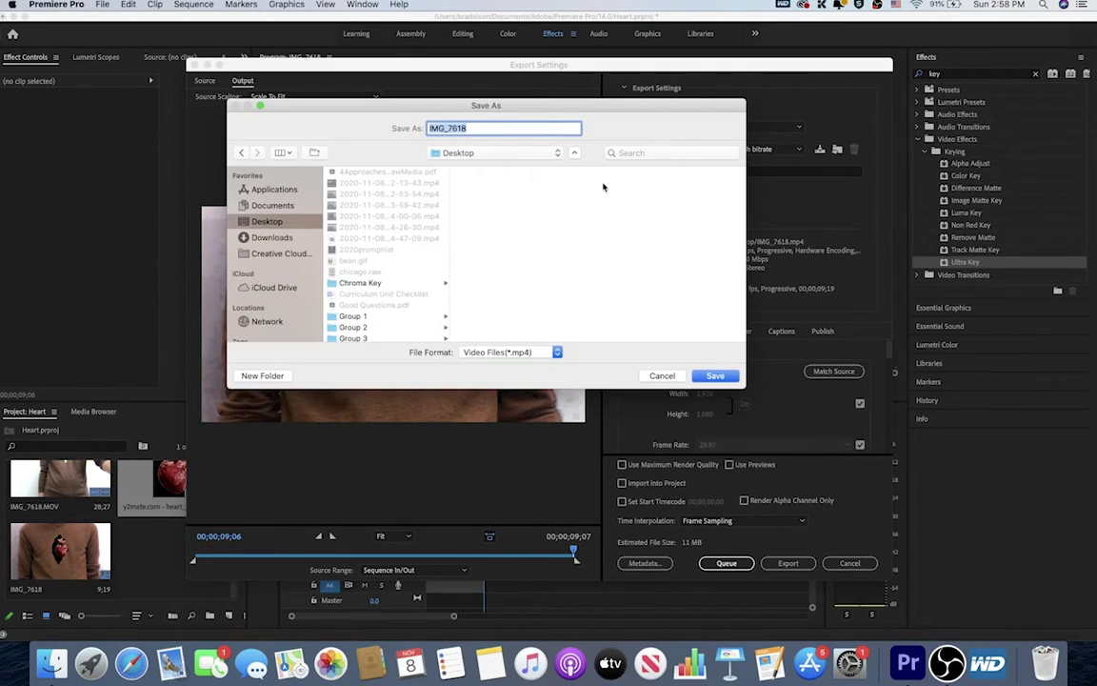
pyautogui.write('Hest')
pyautogui.press('BackSpace')
pyautogui.press('BackSpace')
pyautogui.write('artbeat')
pyautogui.click(715, 376)
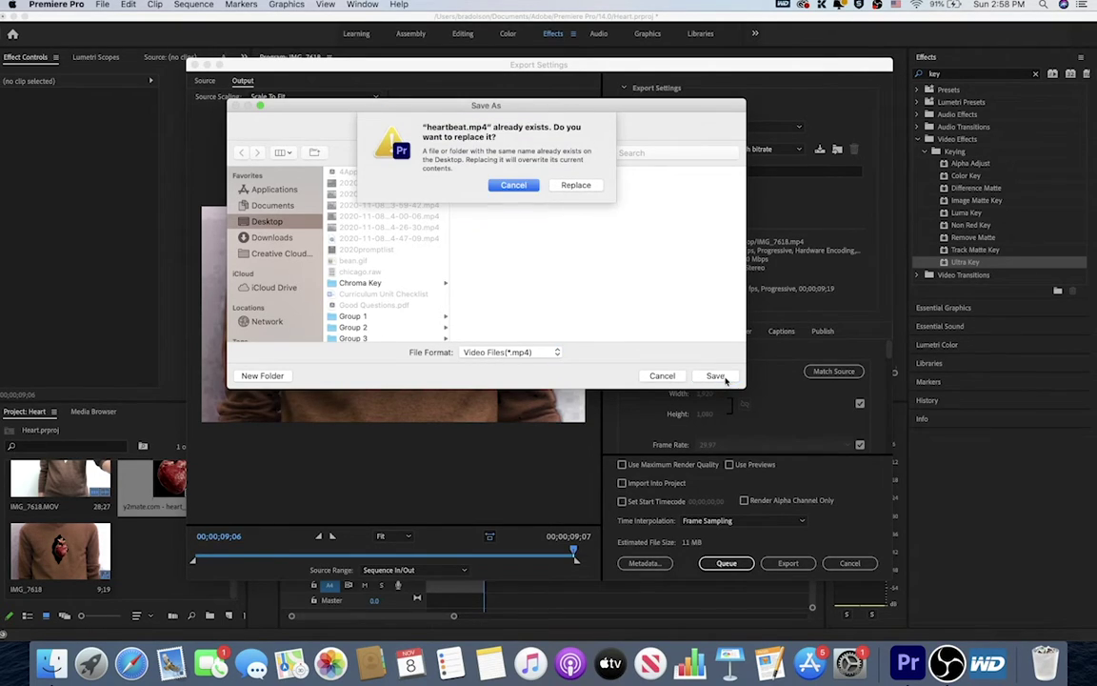
pyautogui.click(575, 185)
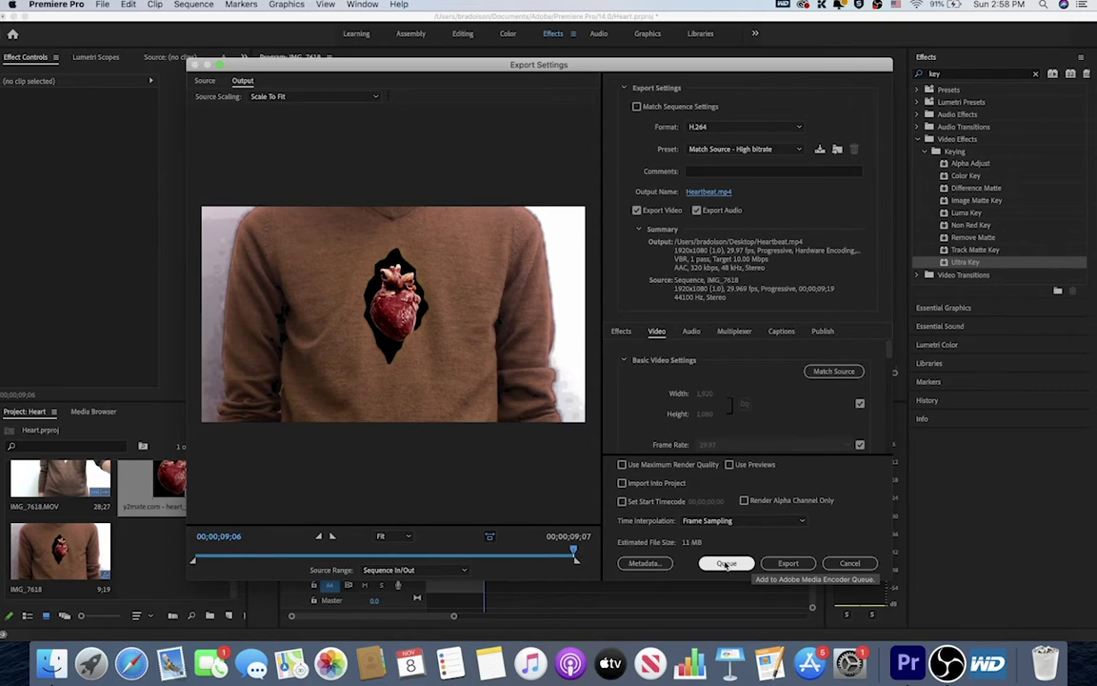
# Step: Start the H.264 export with current settings, confirming the overwrite of the earlier Heartbeat.mp4
pyautogui.click(726, 564)
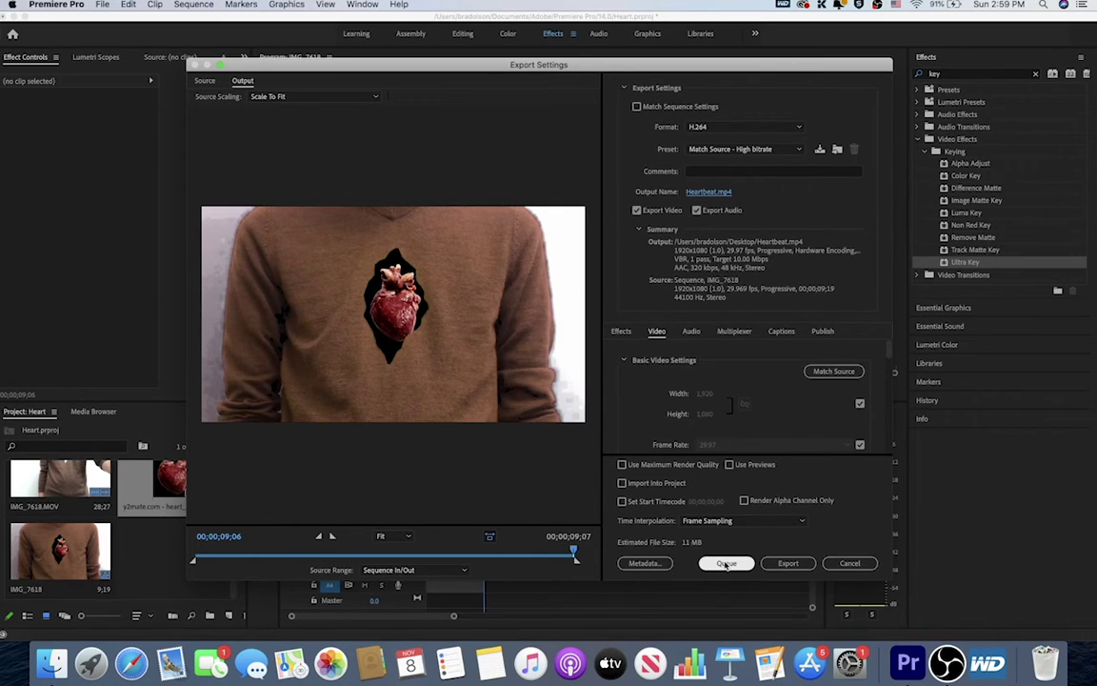
pyautogui.click(786, 564)
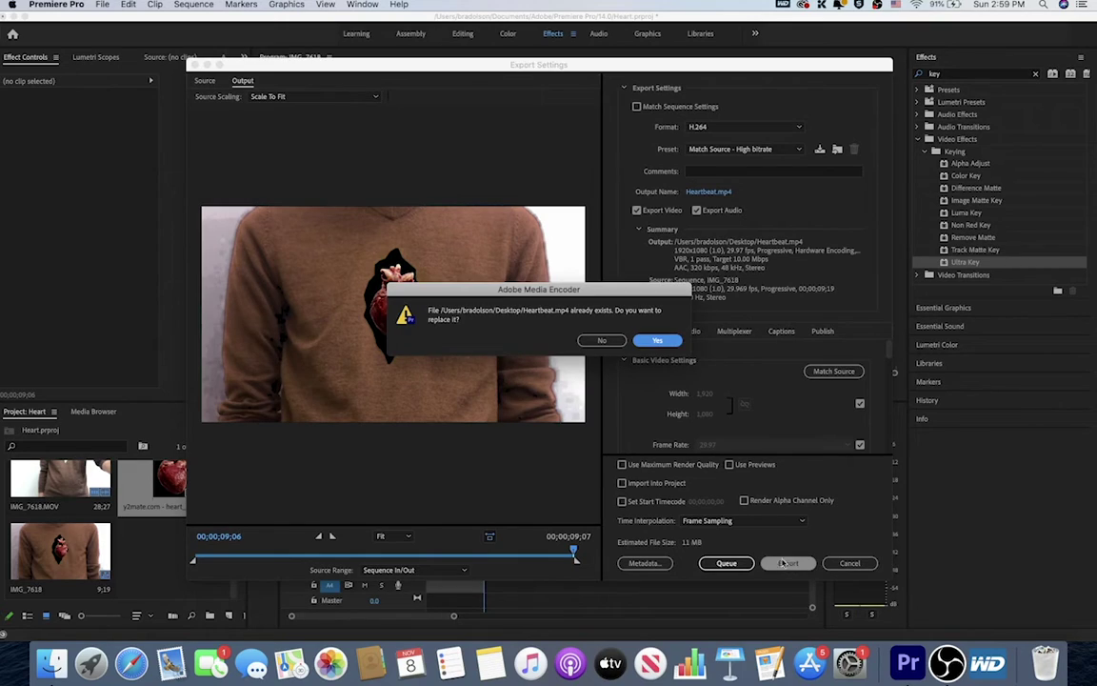
pyautogui.click(659, 341)
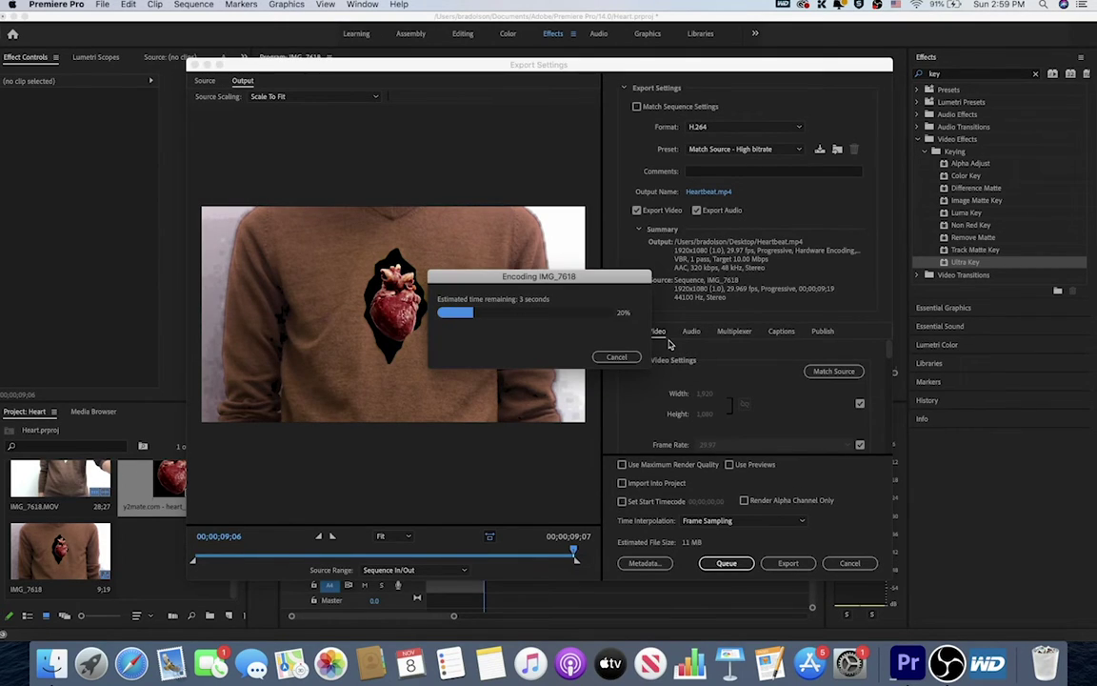